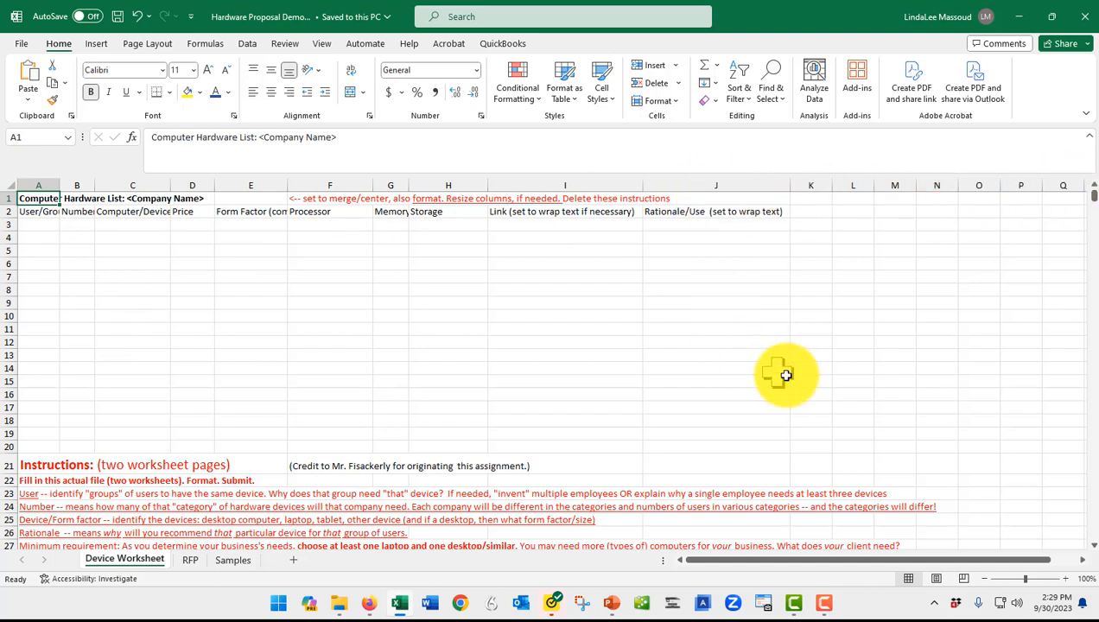
Set the Device Worksheet's zoom level to 130%
{"action": "left_click", "coordinate": [1065, 578]}
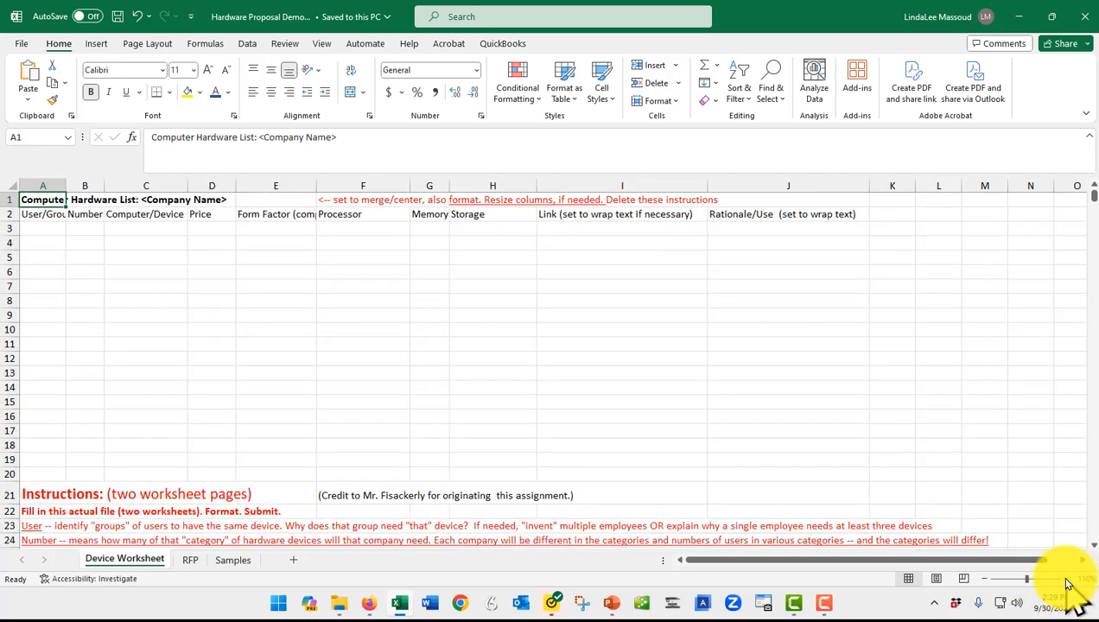
{"action": "left_click", "coordinate": [1066, 579]}
{"action": "left_click", "coordinate": [1067, 580]}
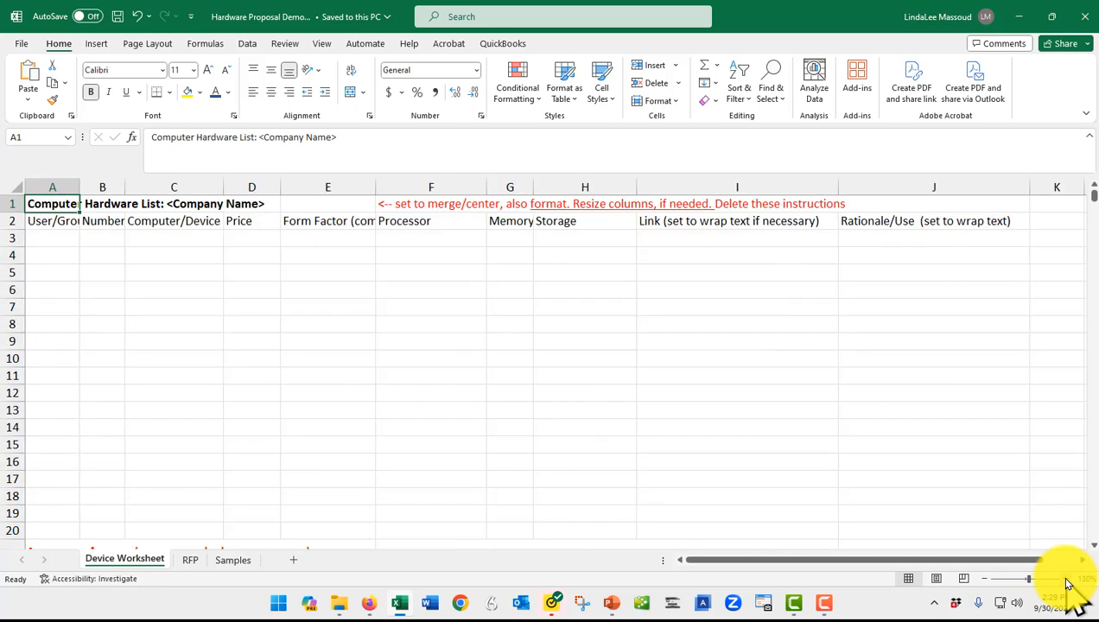
{"action": "left_click", "coordinate": [1066, 581]}
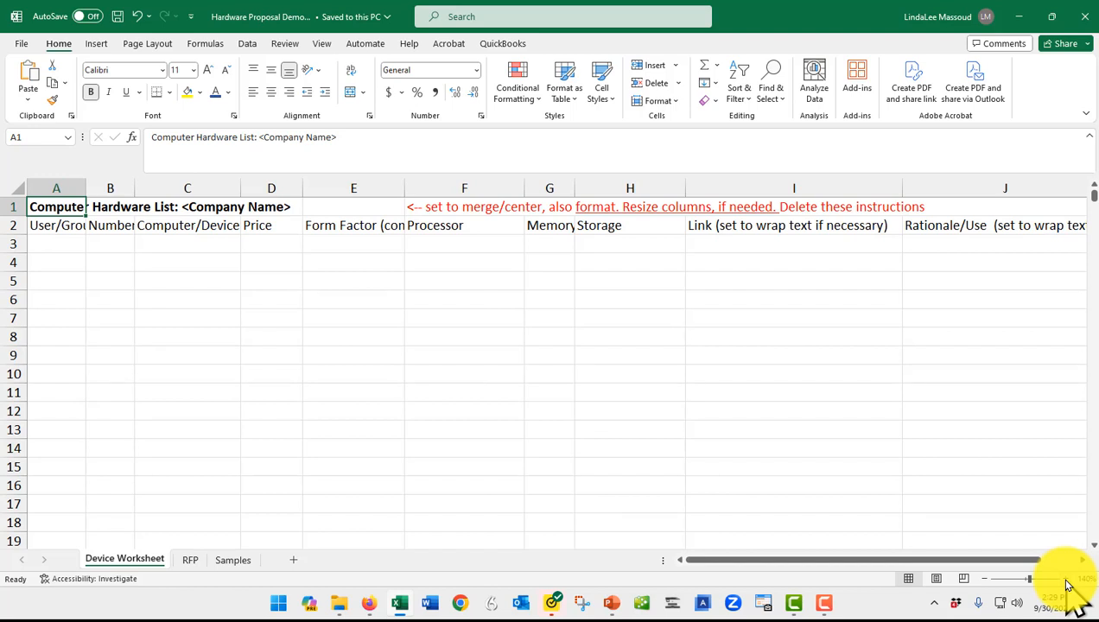
{"action": "left_click", "coordinate": [984, 580]}
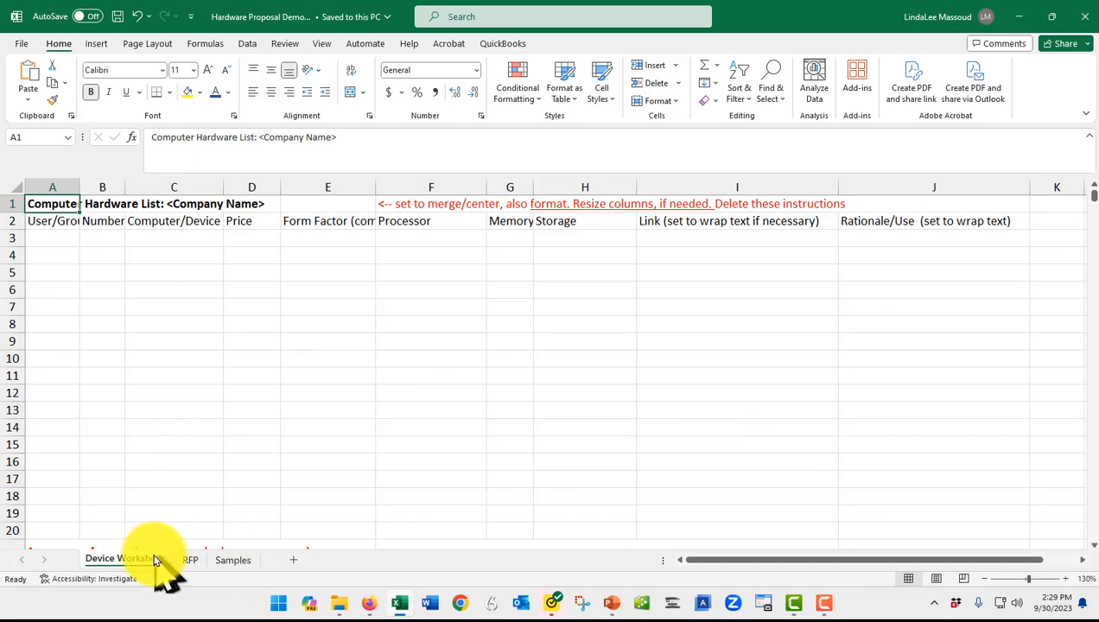
Look over the RFP and Samples worksheets and return to the Device Worksheet
{"action": "left_click", "coordinate": [193, 560]}
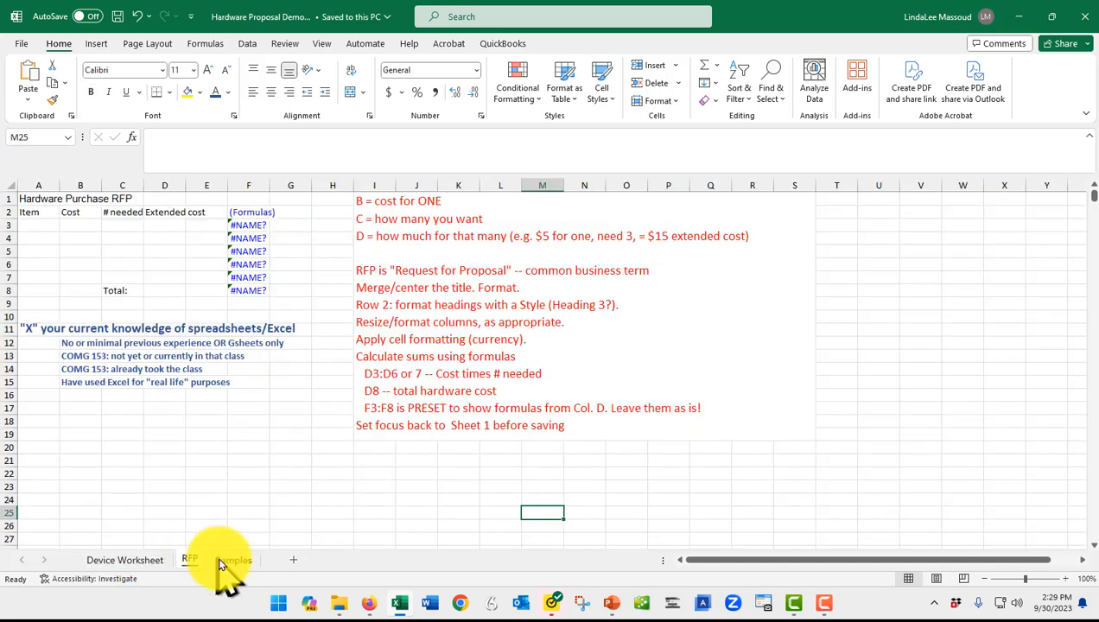
{"action": "left_click", "coordinate": [226, 562]}
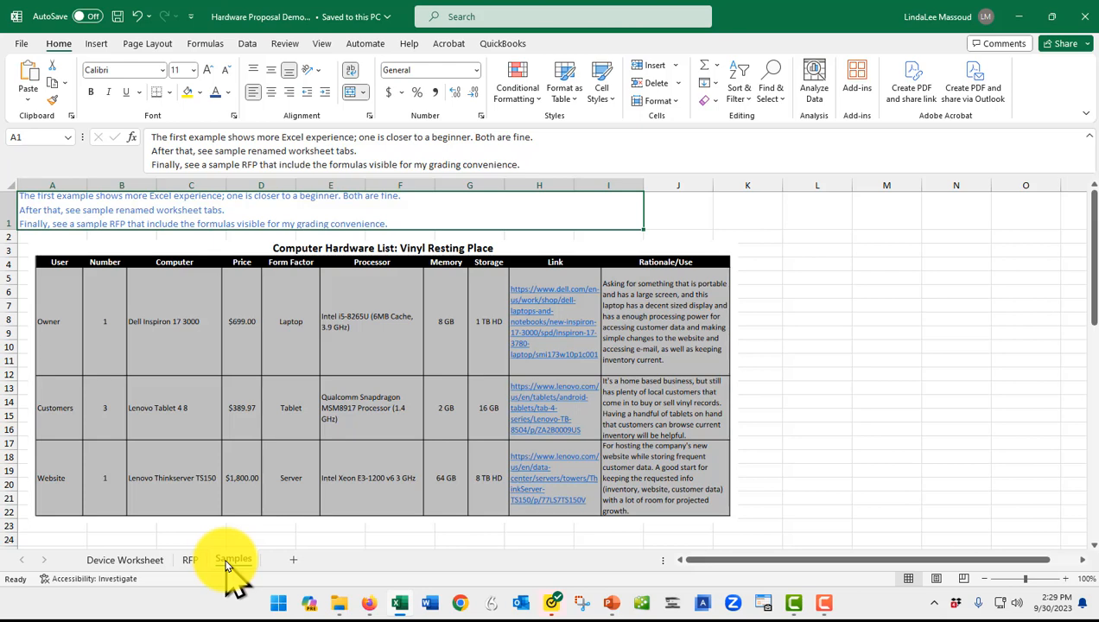
{"action": "left_click", "coordinate": [123, 562]}
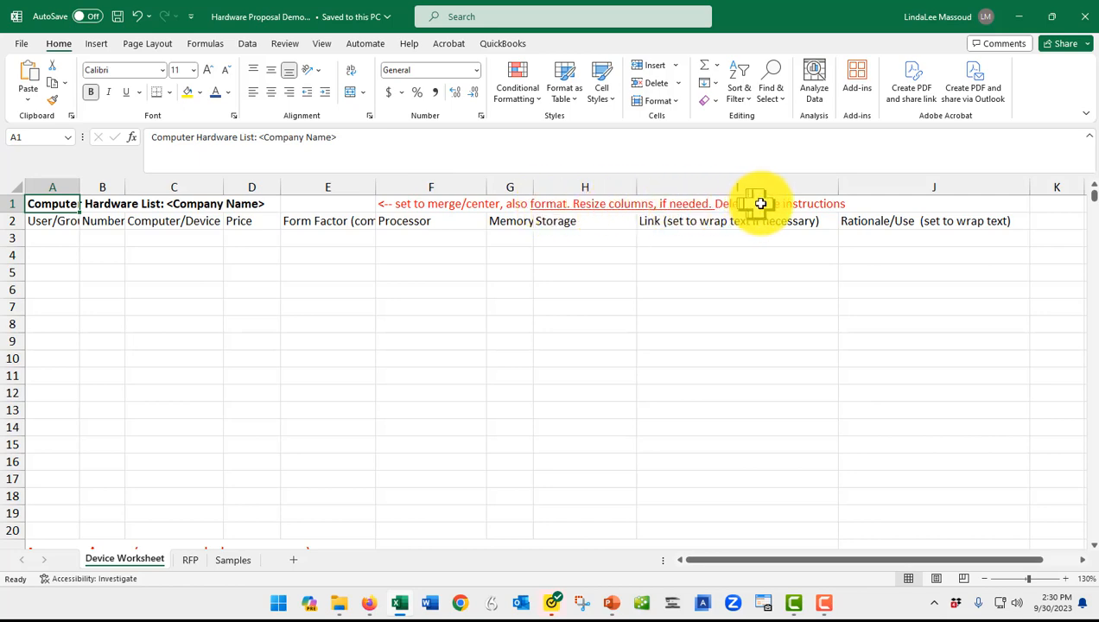
{"action": "scroll", "coordinate": [760, 204], "scroll_direction": "down", "scroll_amount": 2}
{"action": "scroll", "coordinate": [761, 204], "scroll_direction": "up", "scroll_amount": 2}
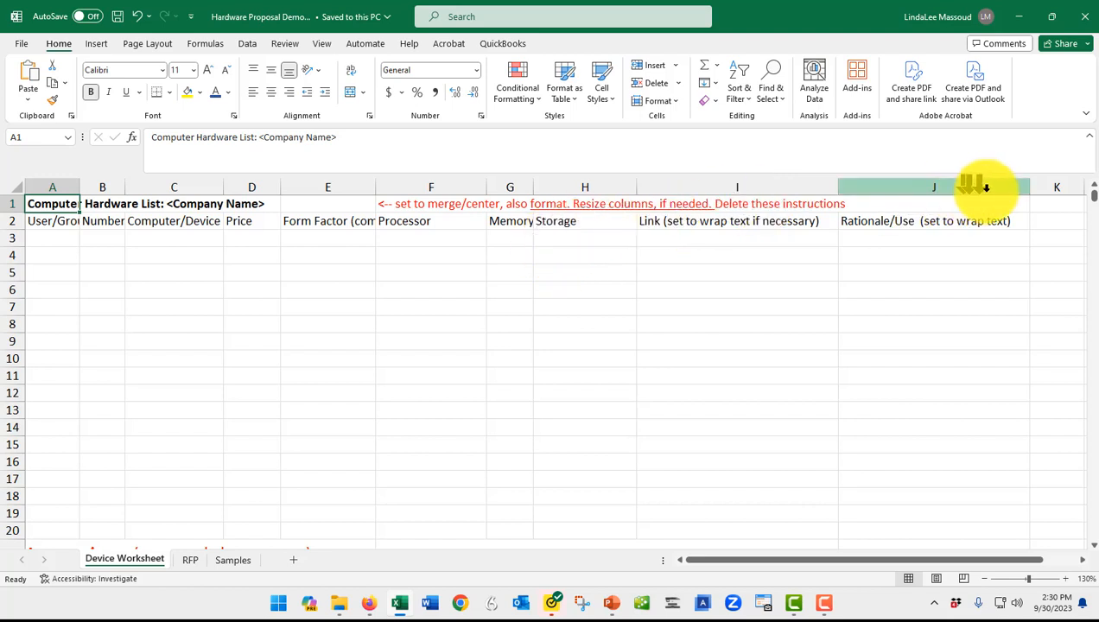
Delete the red formatting instructions from cell F1 beside the title
{"action": "left_click", "coordinate": [416, 206]}
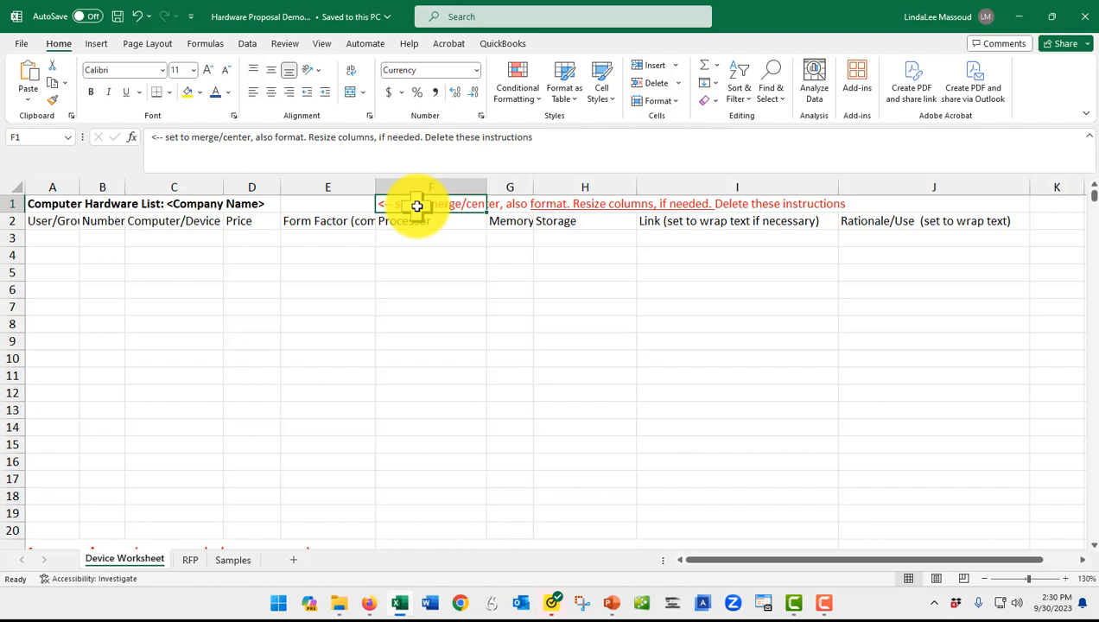
{"action": "left_click", "coordinate": [516, 205]}
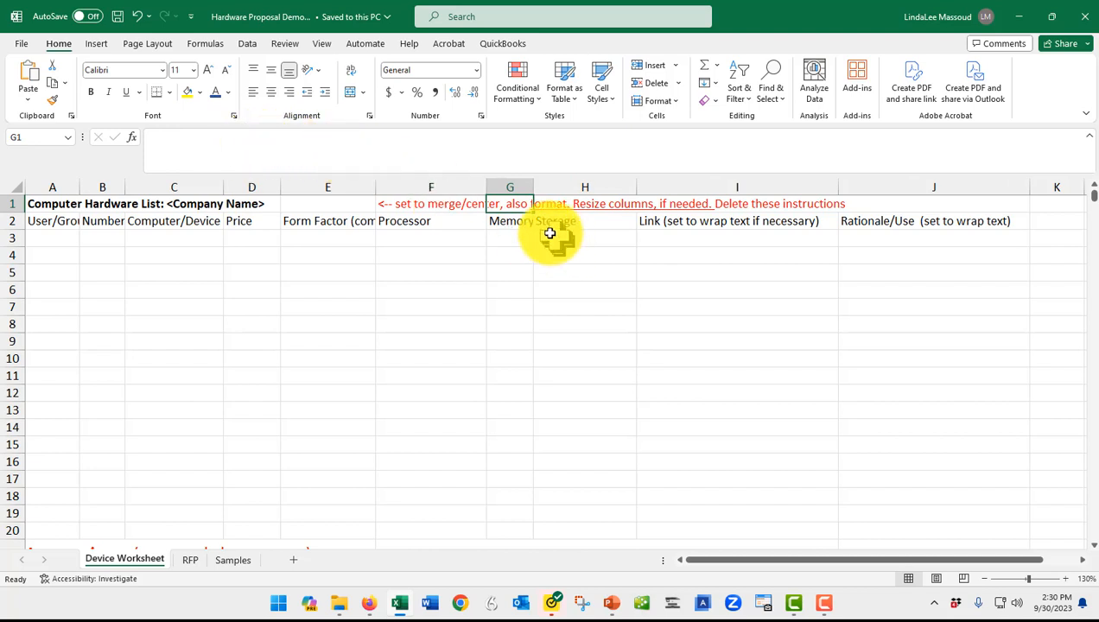
{"action": "left_click", "coordinate": [596, 203]}
{"action": "left_click", "coordinate": [690, 204]}
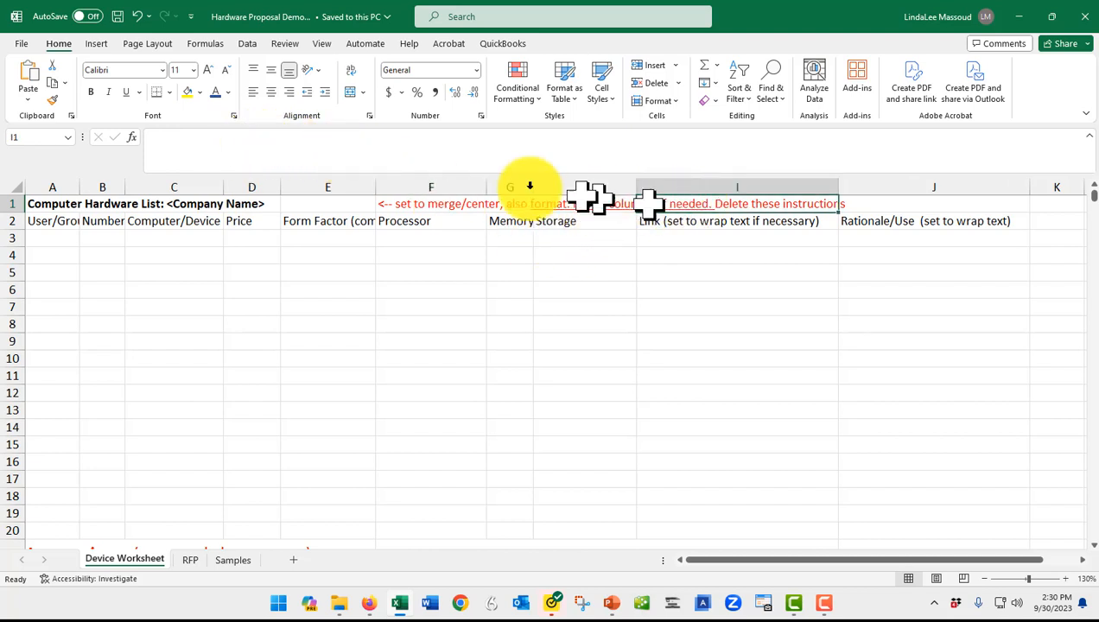
{"action": "left_click", "coordinate": [432, 205]}
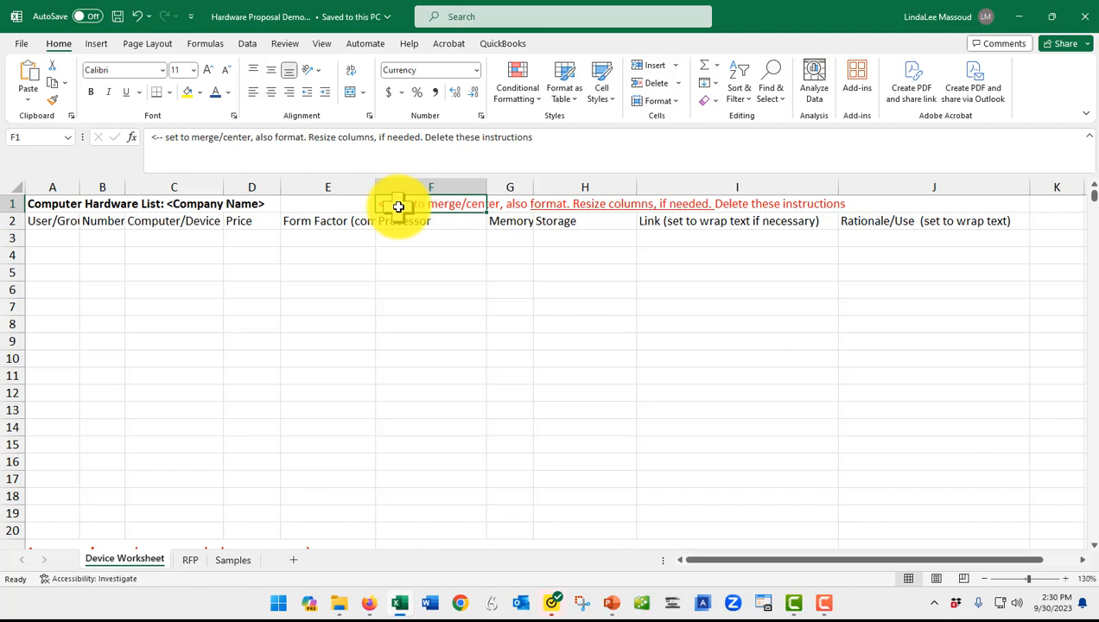
{"action": "key", "text": "Delete"}
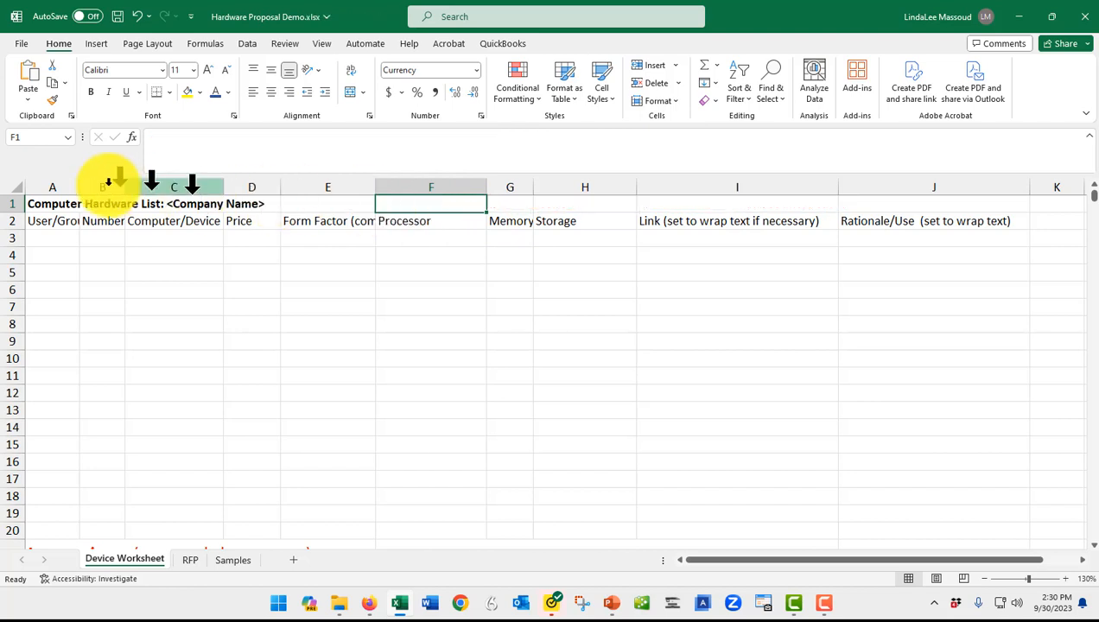
Merge and center the Computer Hardware List title across cells A1 to J1
{"action": "left_click", "coordinate": [53, 205]}
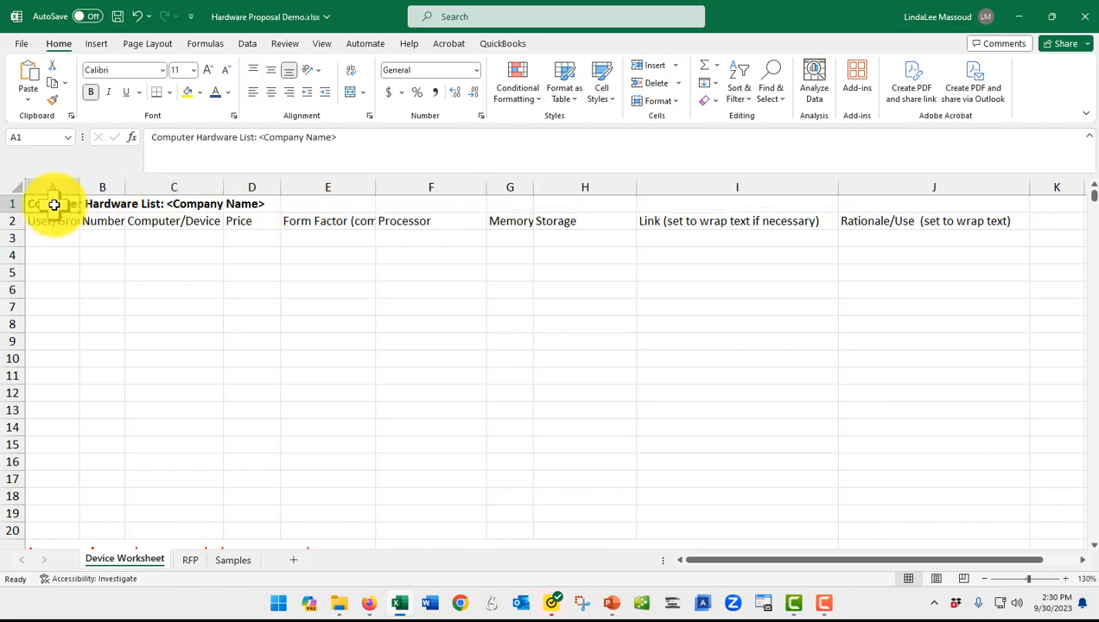
{"action": "left_click", "coordinate": [152, 206]}
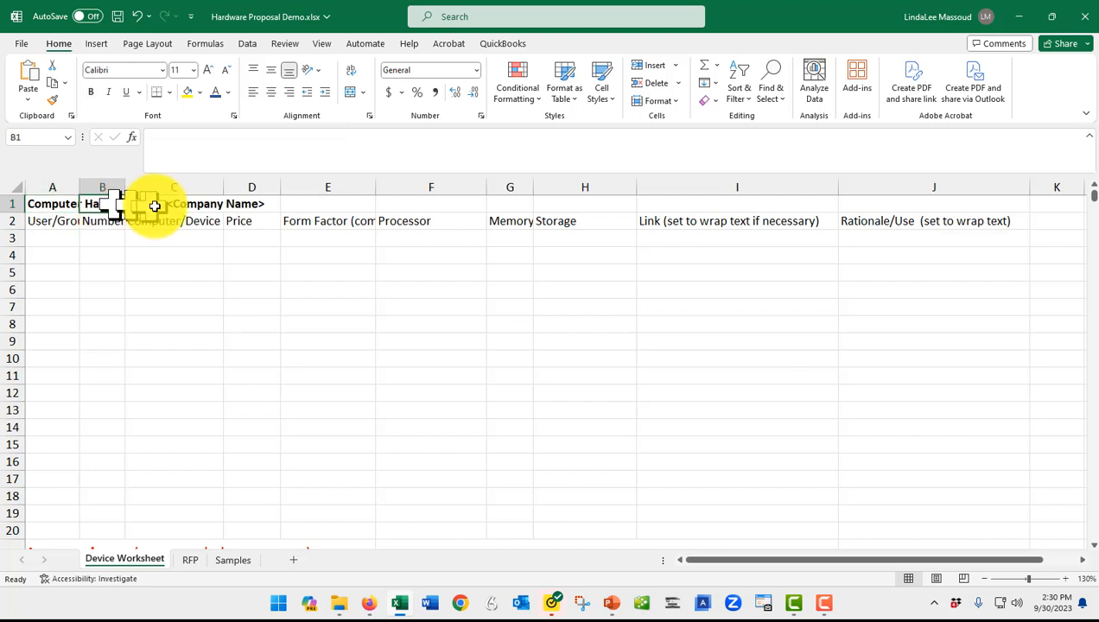
{"action": "left_click", "coordinate": [54, 202]}
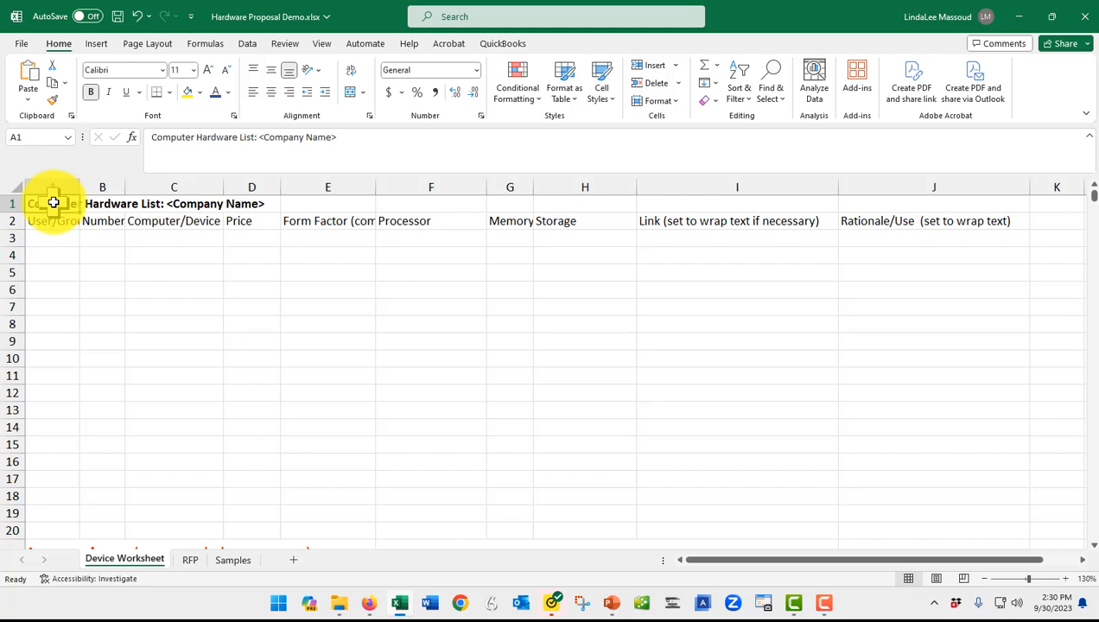
{"action": "left_click_drag", "start_coordinate": [53, 202], "coordinate": [871, 205]}
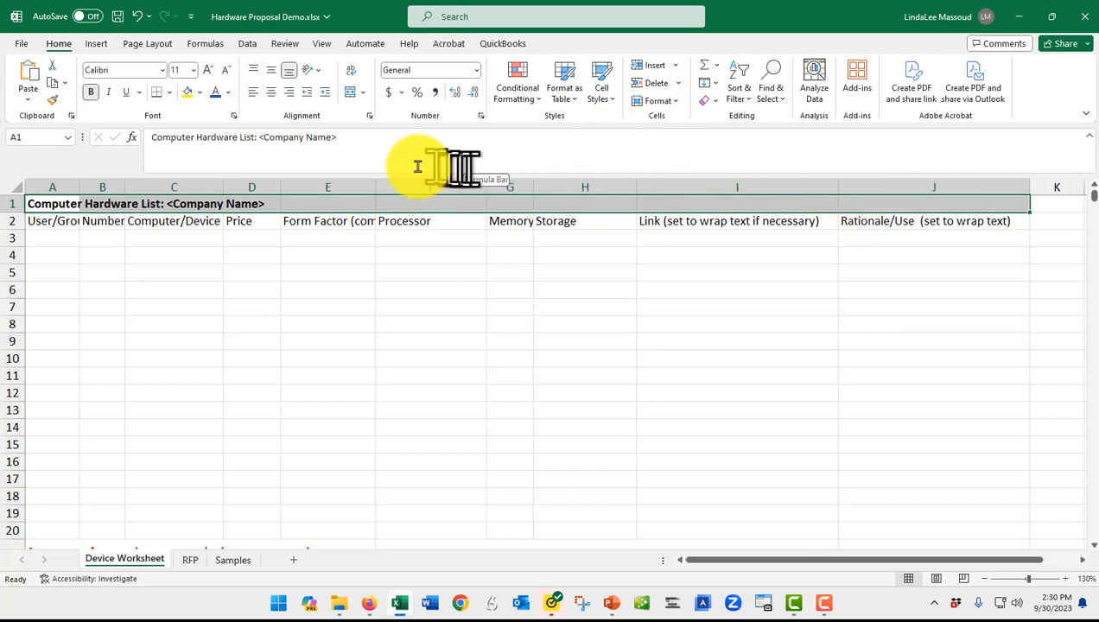
{"action": "left_click", "coordinate": [363, 95]}
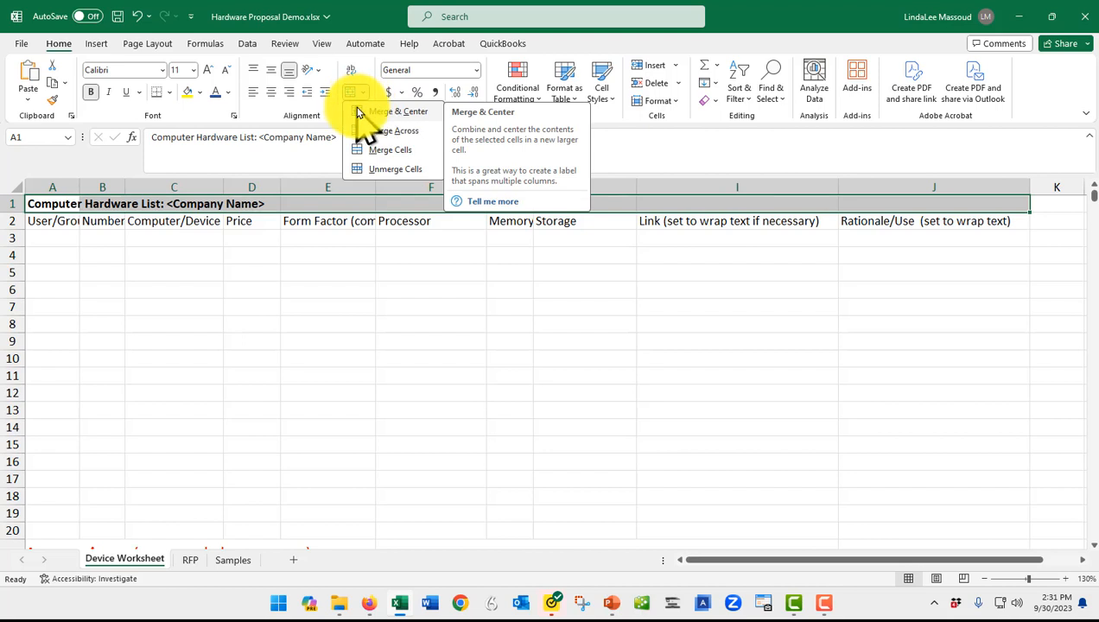
{"action": "left_click", "coordinate": [377, 113]}
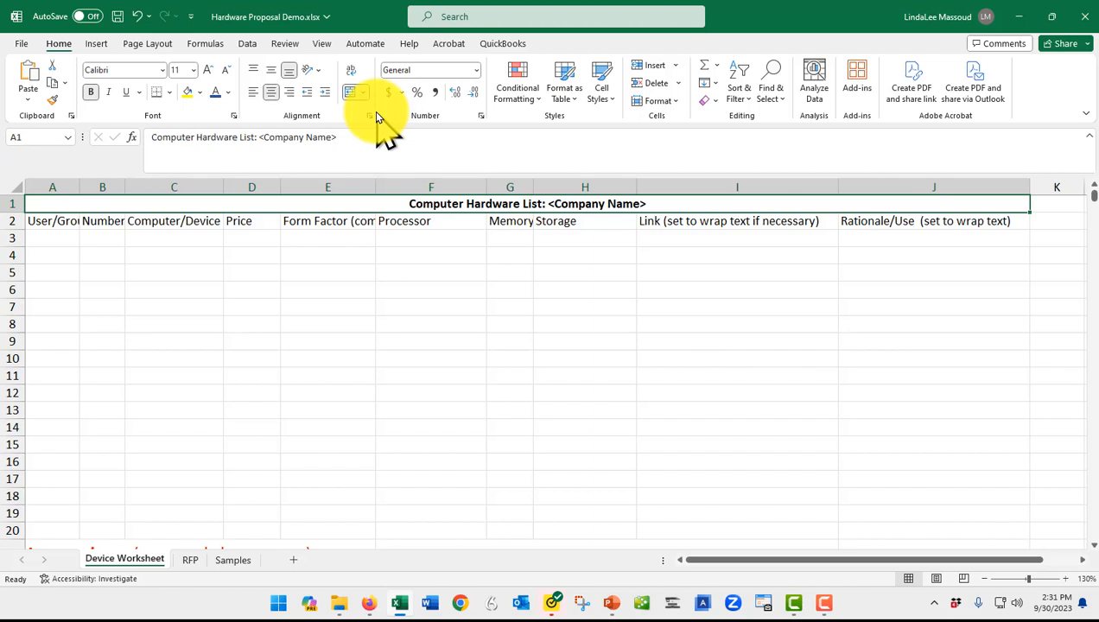
Increase the merged title's font size to 16
{"action": "left_click", "coordinate": [205, 70]}
{"action": "left_click", "coordinate": [206, 70]}
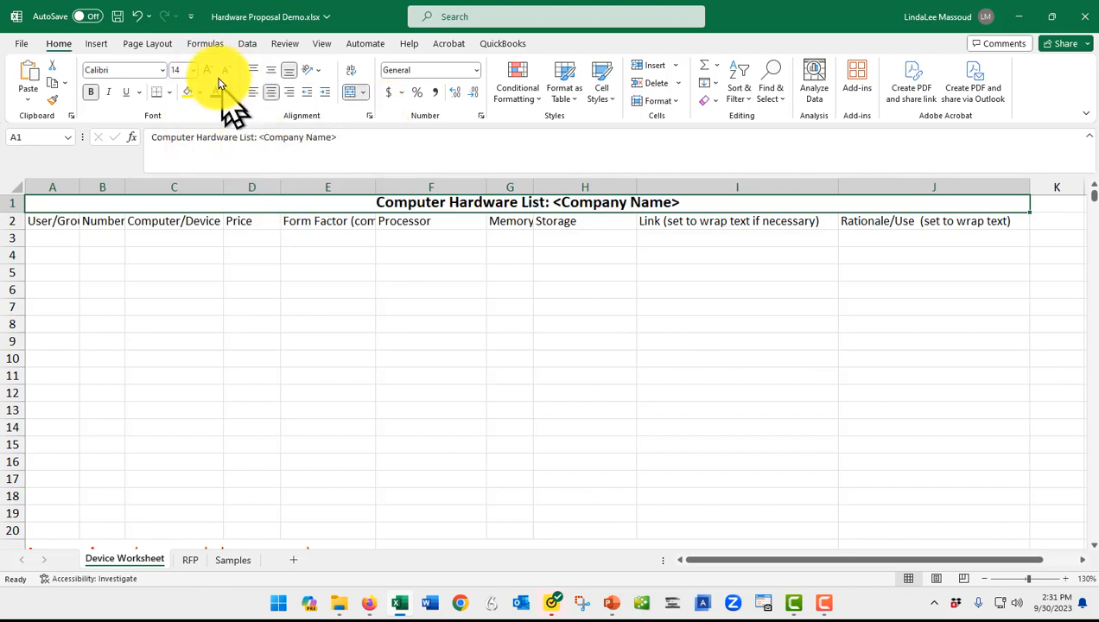
{"action": "left_click", "coordinate": [205, 70]}
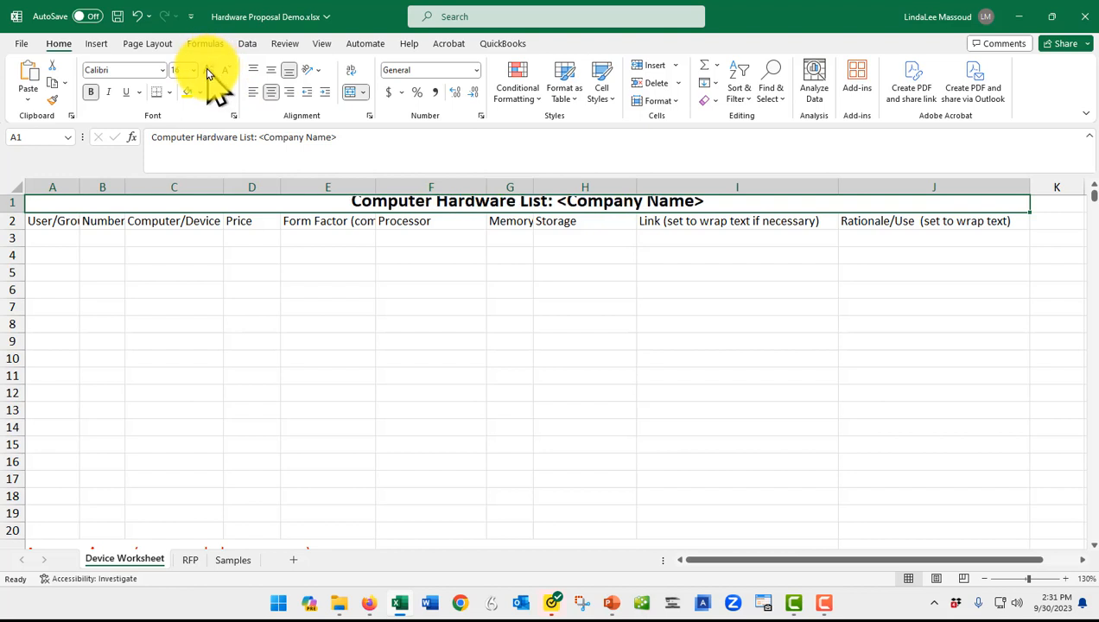
Replace the <Company Name> placeholder in the title with WalMart and make row 1 taller to fit the text
{"action": "double_click", "coordinate": [594, 203]}
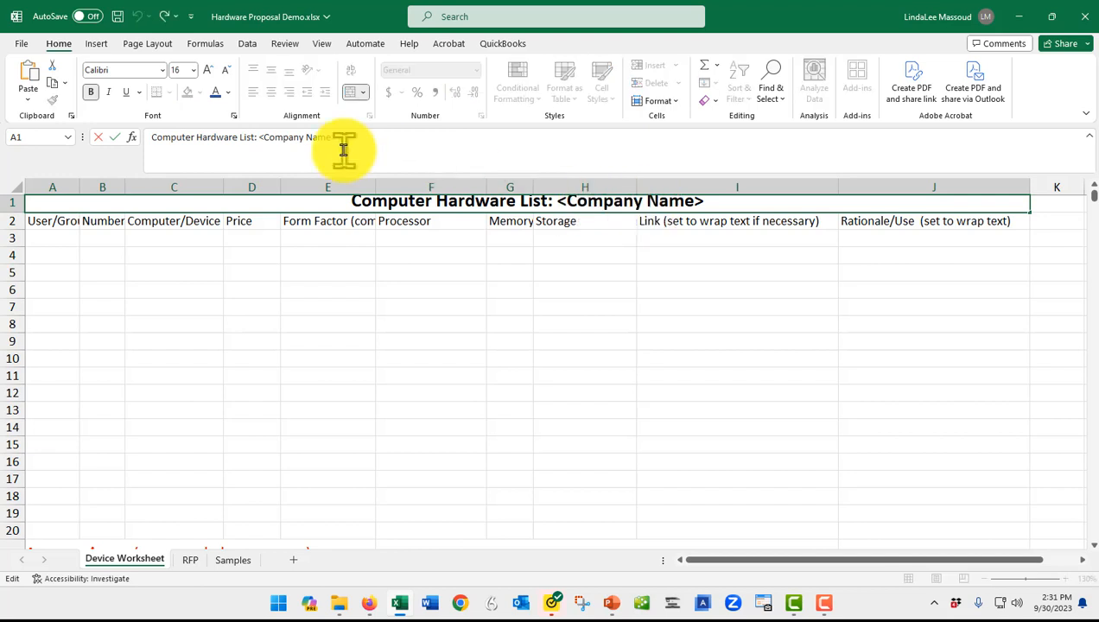
{"action": "left_click_drag", "start_coordinate": [265, 137], "coordinate": [317, 136]}
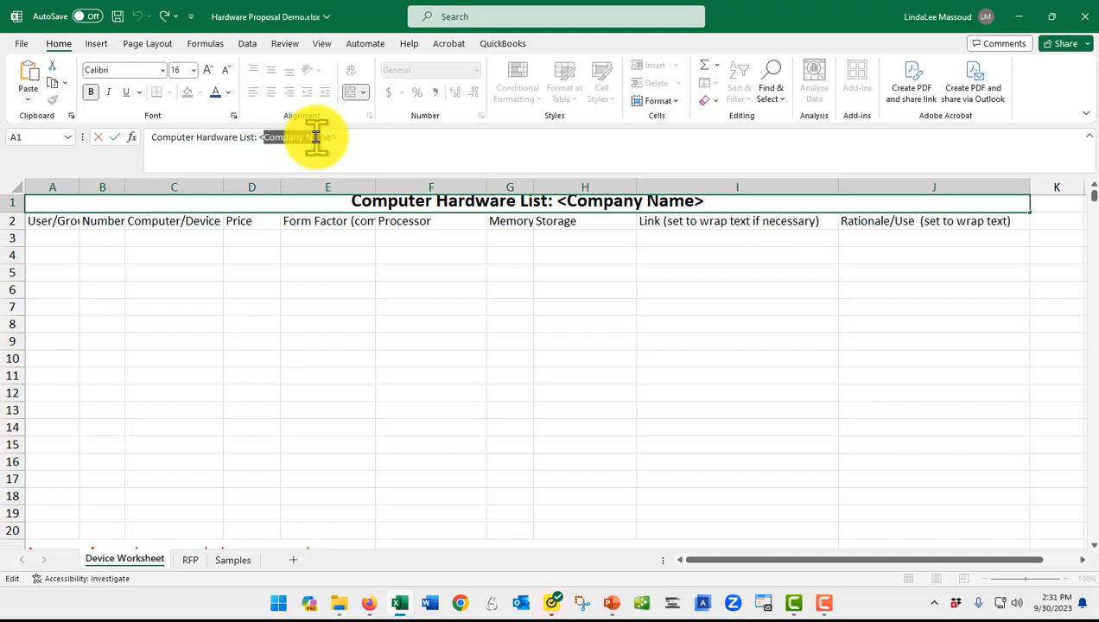
{"action": "left_click_drag", "start_coordinate": [322, 136], "coordinate": [332, 136]}
{"action": "key", "text": "End"}
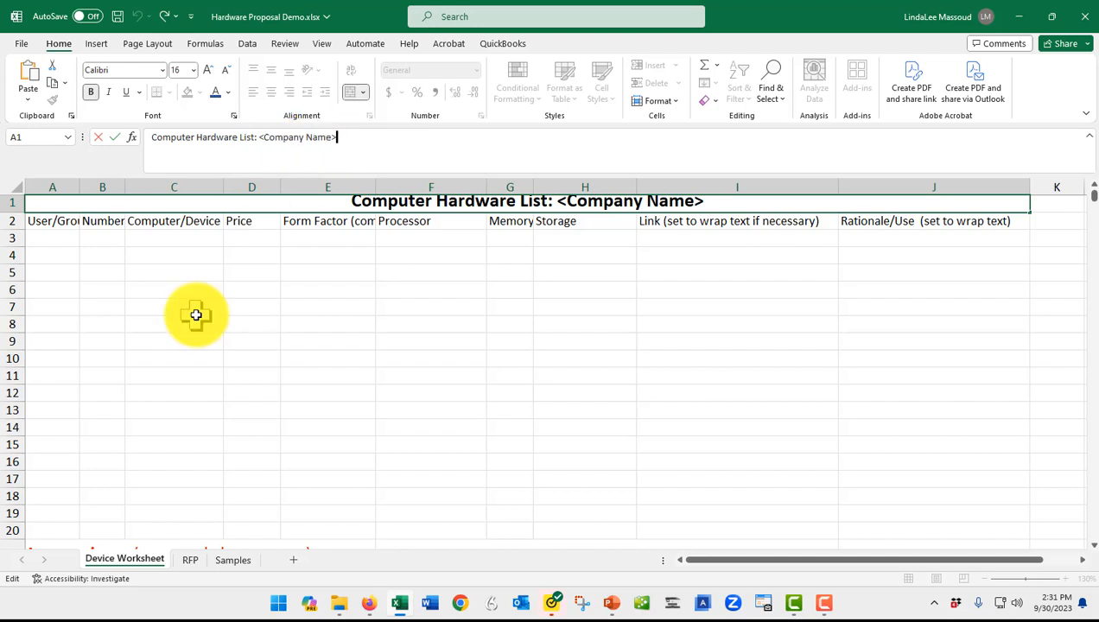
{"action": "key", "text": "BackSpace"}
{"action": "key", "text": "BackSpace"}
{"action": "key", "text": "BackSpace"}
{"action": "key", "text": "BackSpace"}
{"action": "key", "text": "BackSpace"}
{"action": "key", "text": "BackSpace"}
{"action": "key", "text": "BackSpace"}
{"action": "key", "text": "BackSpace"}
{"action": "key", "text": "BackSpace"}
{"action": "key", "text": "BackSpace"}
{"action": "key", "text": "BackSpace"}
{"action": "key", "text": "BackSpace"}
{"action": "key", "text": "BackSpace"}
{"action": "key", "text": "BackSpace"}
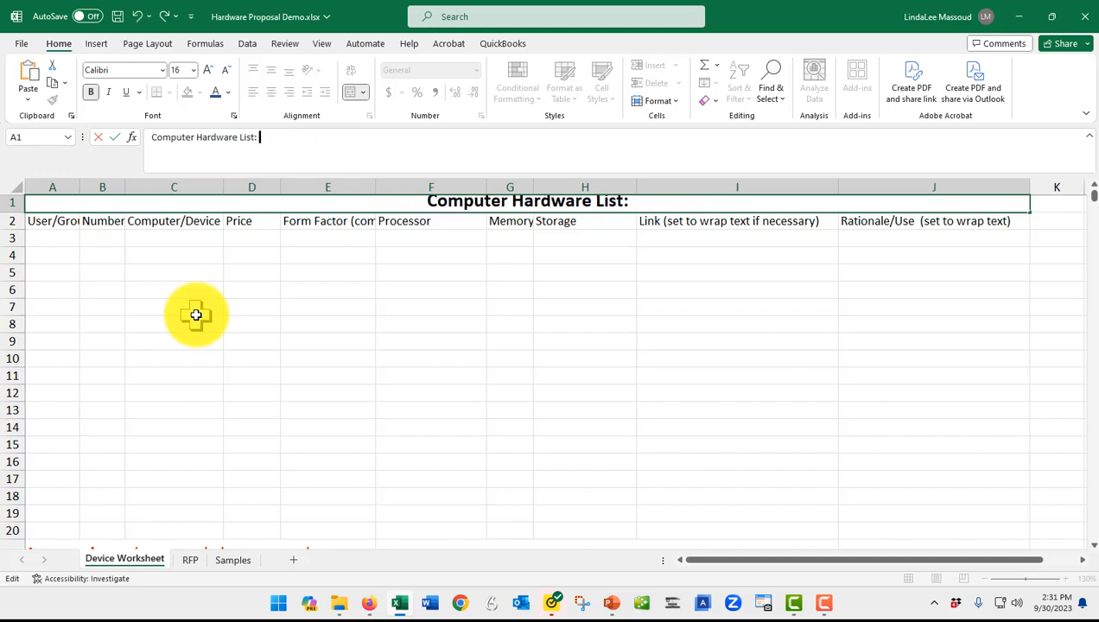
{"action": "type", "text": "WalM"}
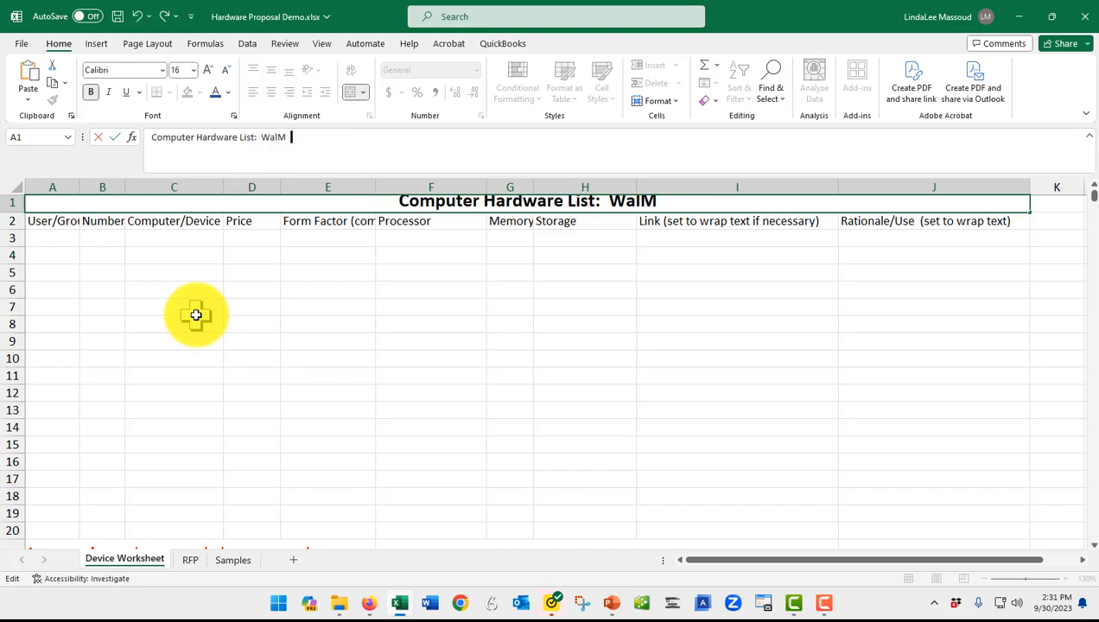
{"action": "type", "text": "art"}
{"action": "key", "text": "Return"}
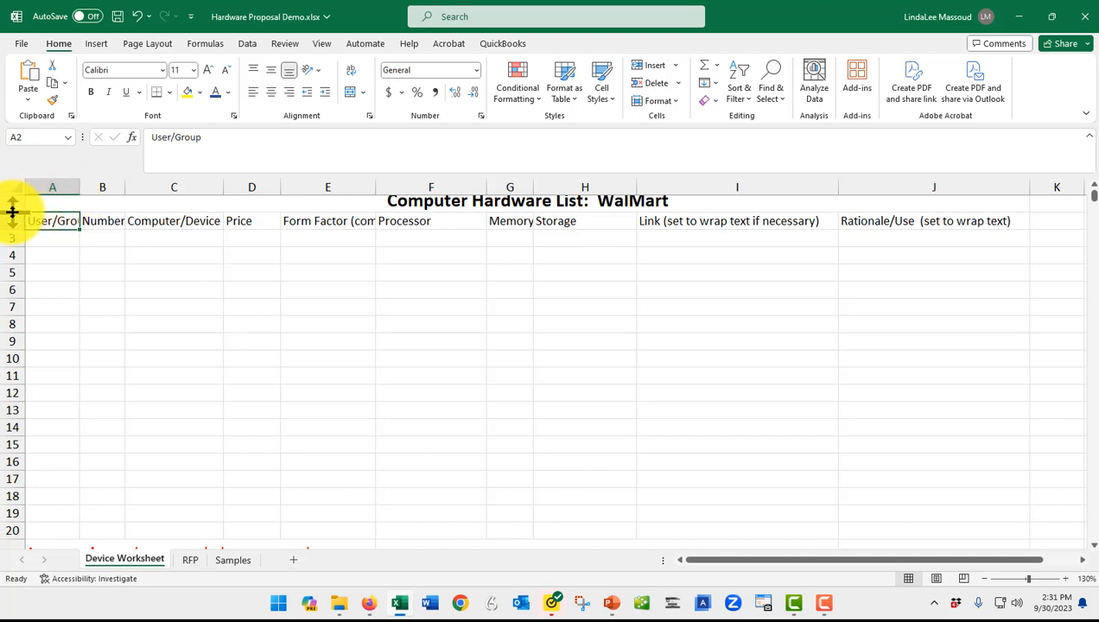
{"action": "left_click_drag", "start_coordinate": [12, 211], "coordinate": [12, 224]}
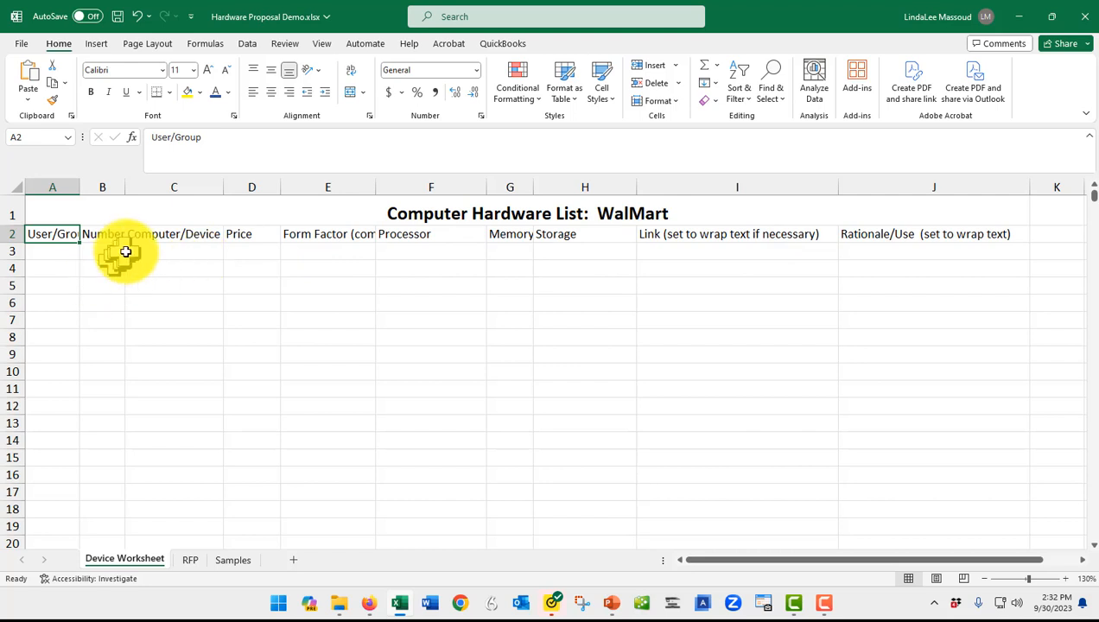
Center the Price heading in D2 and review the assignment instructions below the table
{"action": "left_click", "coordinate": [253, 237]}
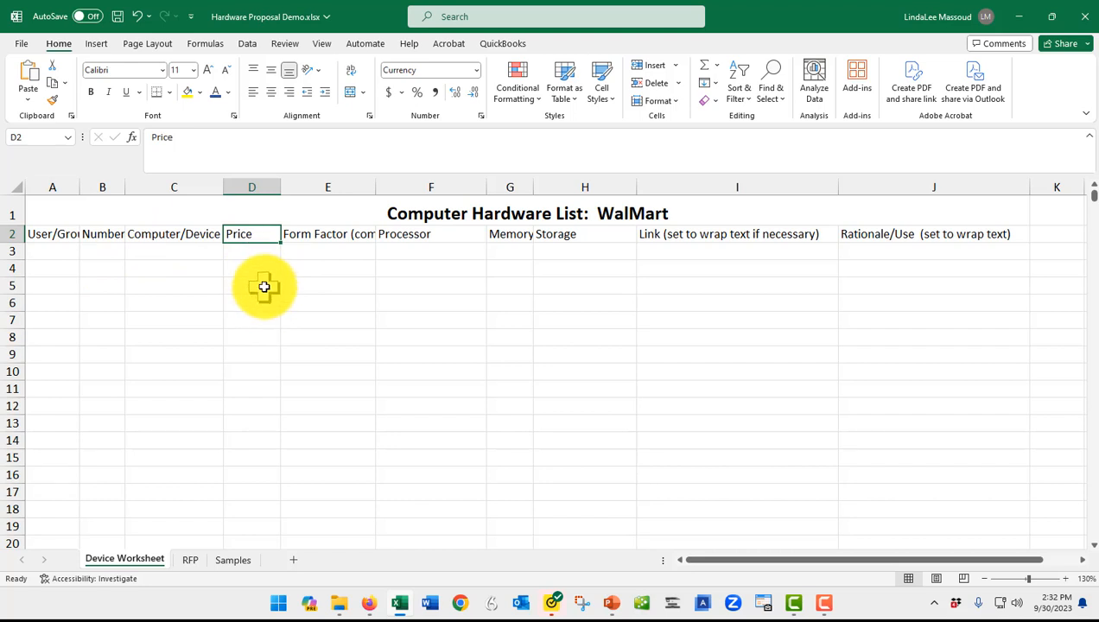
{"action": "left_click", "coordinate": [271, 95]}
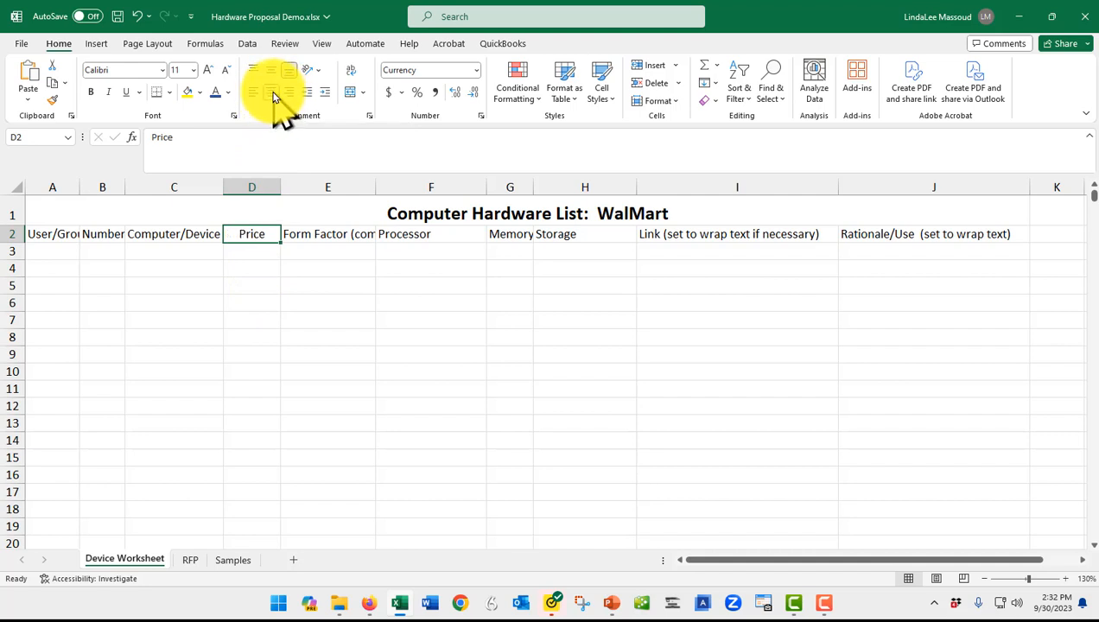
{"action": "scroll", "coordinate": [170, 298], "scroll_direction": "down", "scroll_amount": 2}
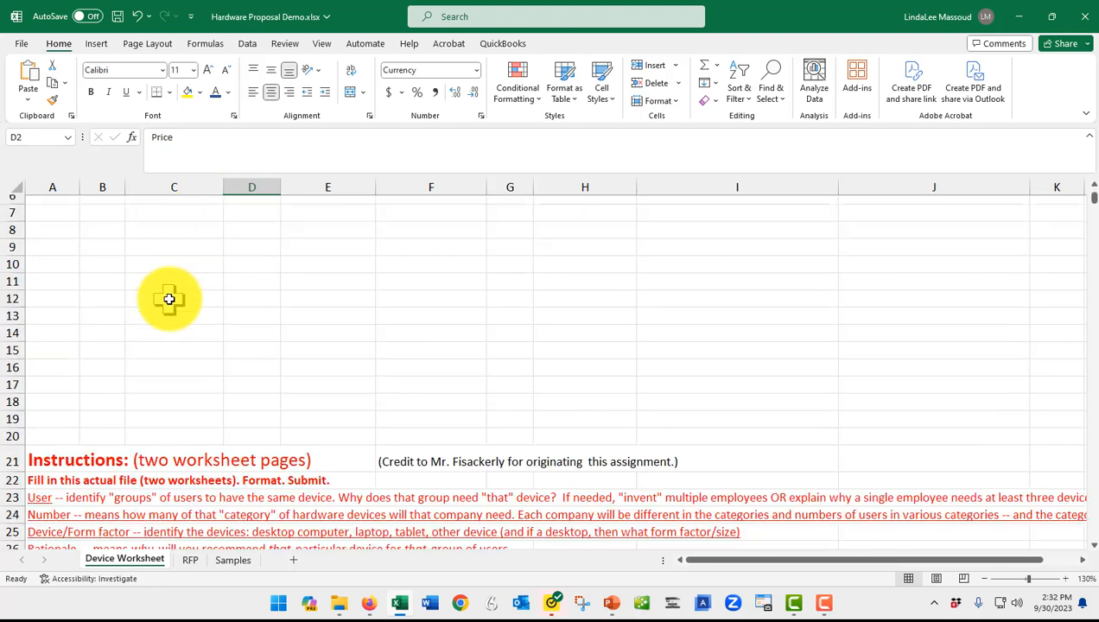
{"action": "scroll", "coordinate": [169, 299], "scroll_direction": "down", "scroll_amount": 3}
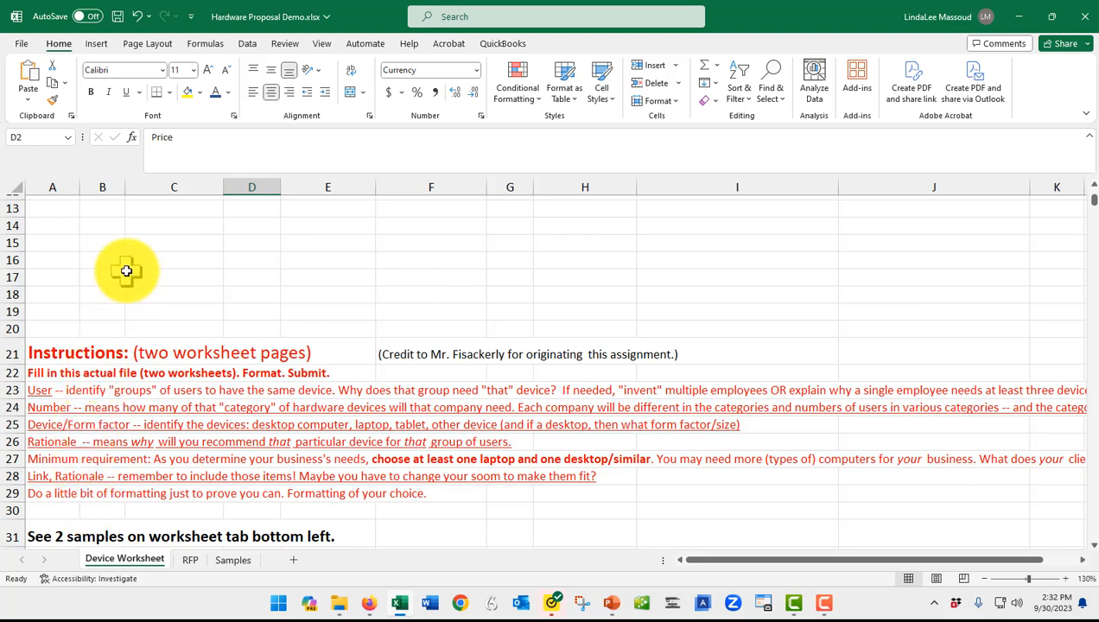
{"action": "scroll", "coordinate": [126, 271], "scroll_direction": "up", "scroll_amount": 4}
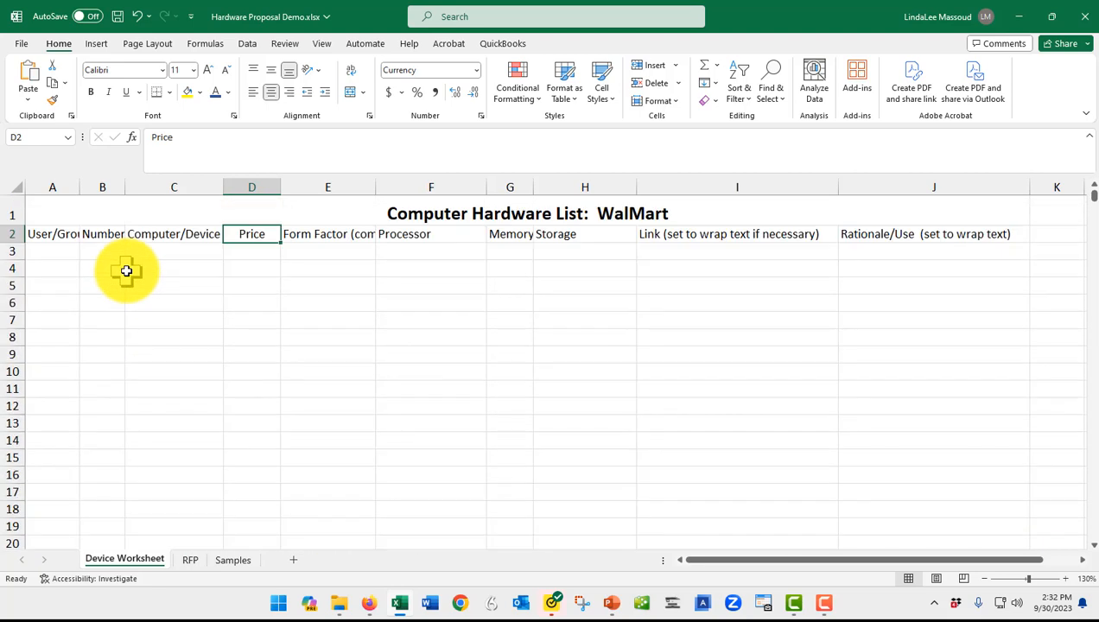
{"action": "left_click", "coordinate": [59, 251]}
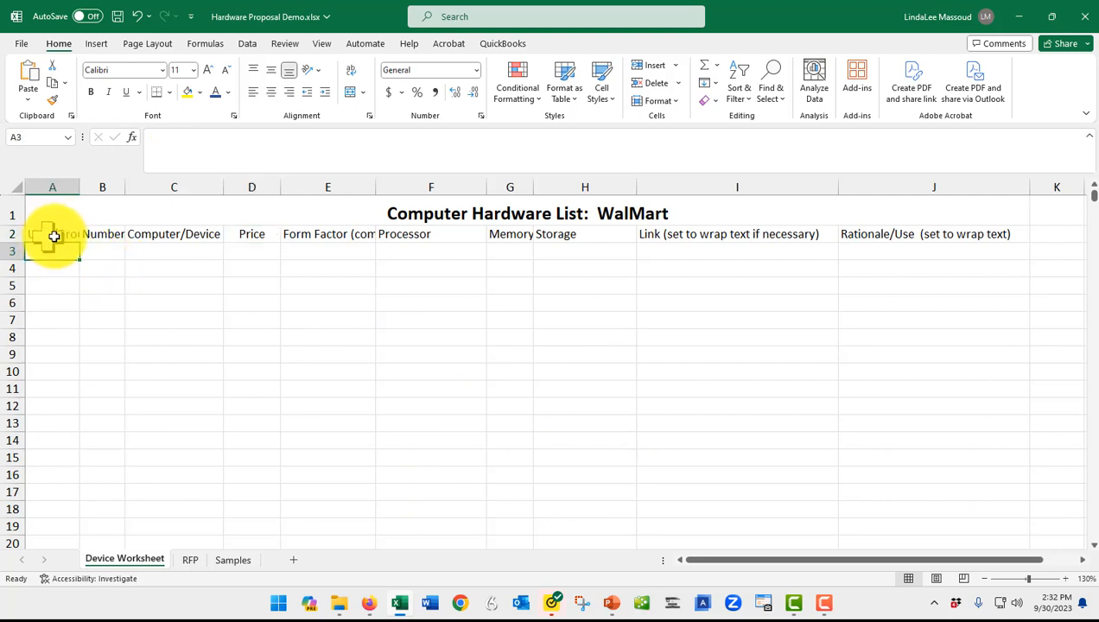
{"action": "left_click_drag", "start_coordinate": [78, 188], "coordinate": [78, 188]}
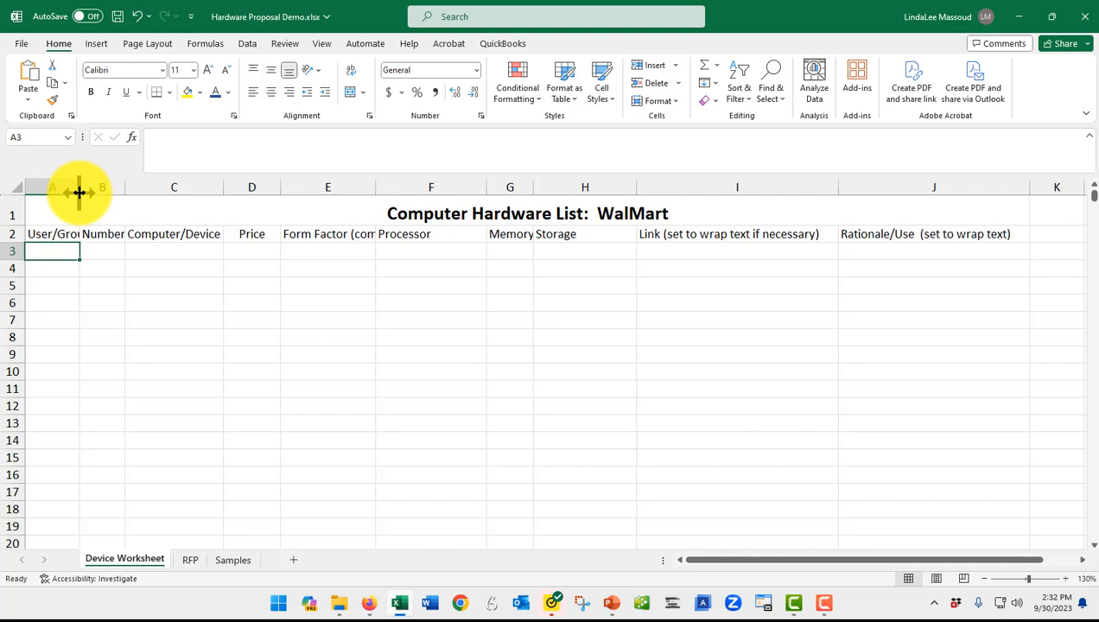
{"action": "double_click", "coordinate": [79, 192]}
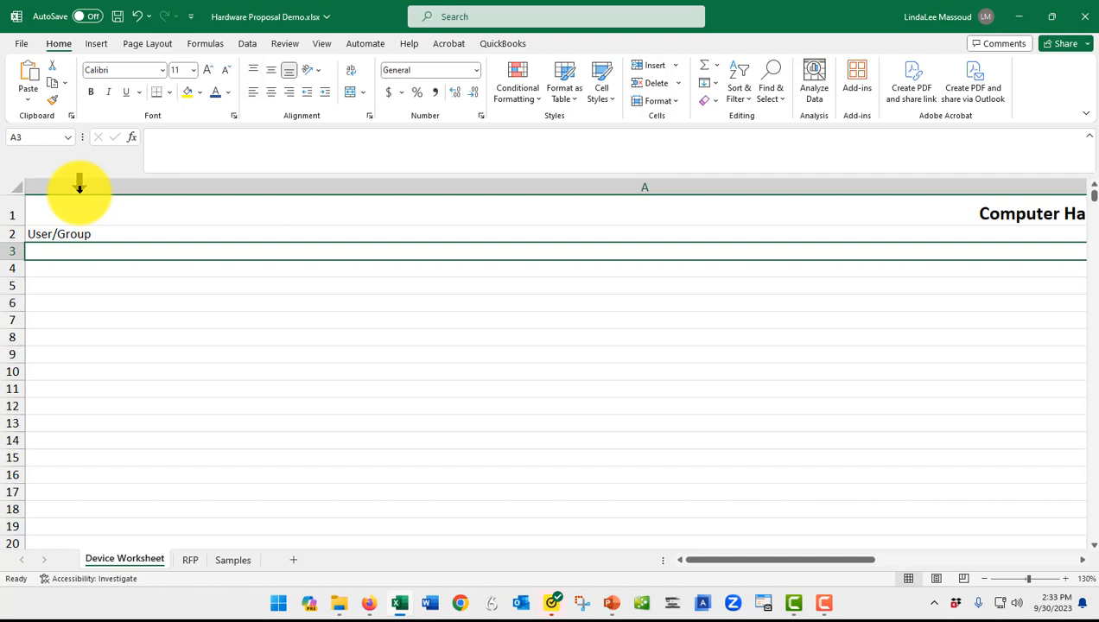
{"action": "left_click", "coordinate": [133, 16]}
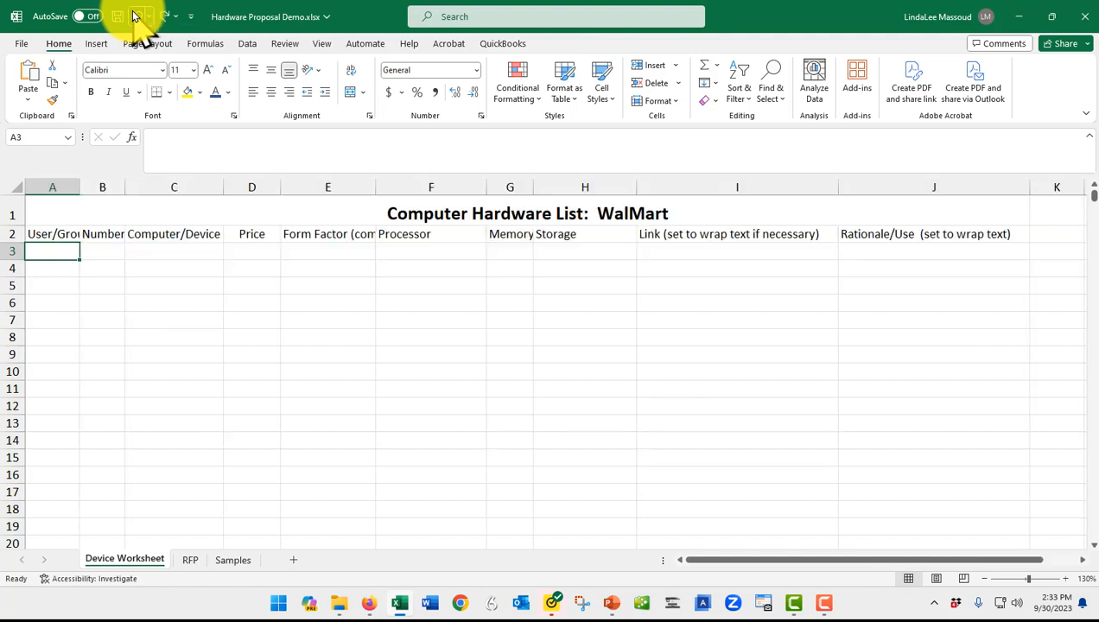
Widen column A enough to fit the full User/Group heading
{"action": "left_click_drag", "start_coordinate": [79, 191], "coordinate": [162, 192]}
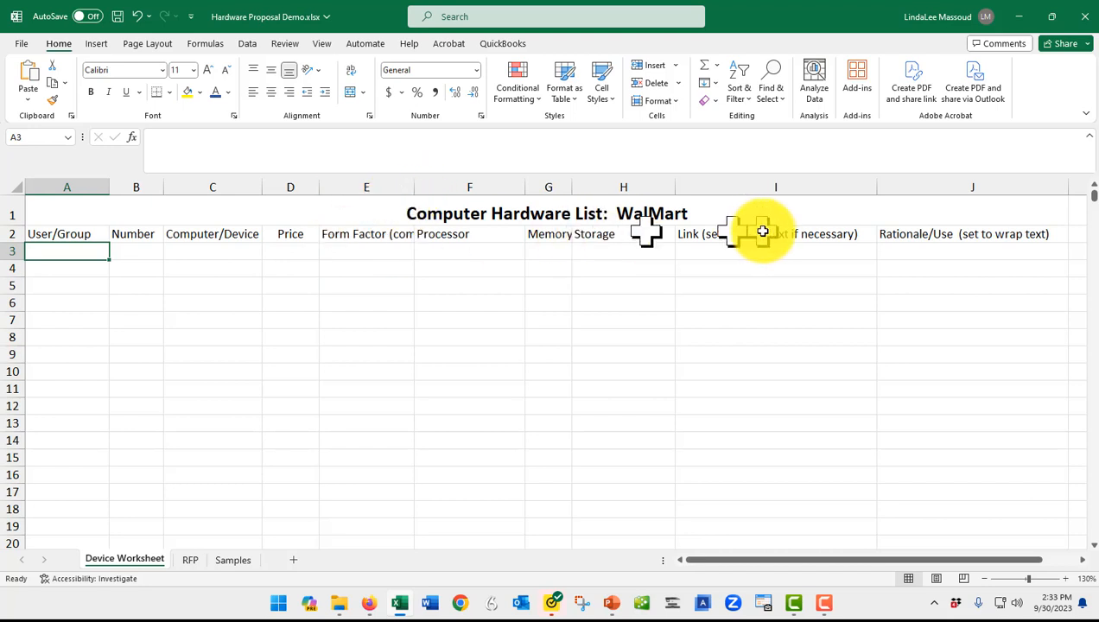
Enter a long line of placeholder text starting "l asdflksd jflasj" in cell J3, under the Rationale/Use heading
{"action": "left_click", "coordinate": [962, 253]}
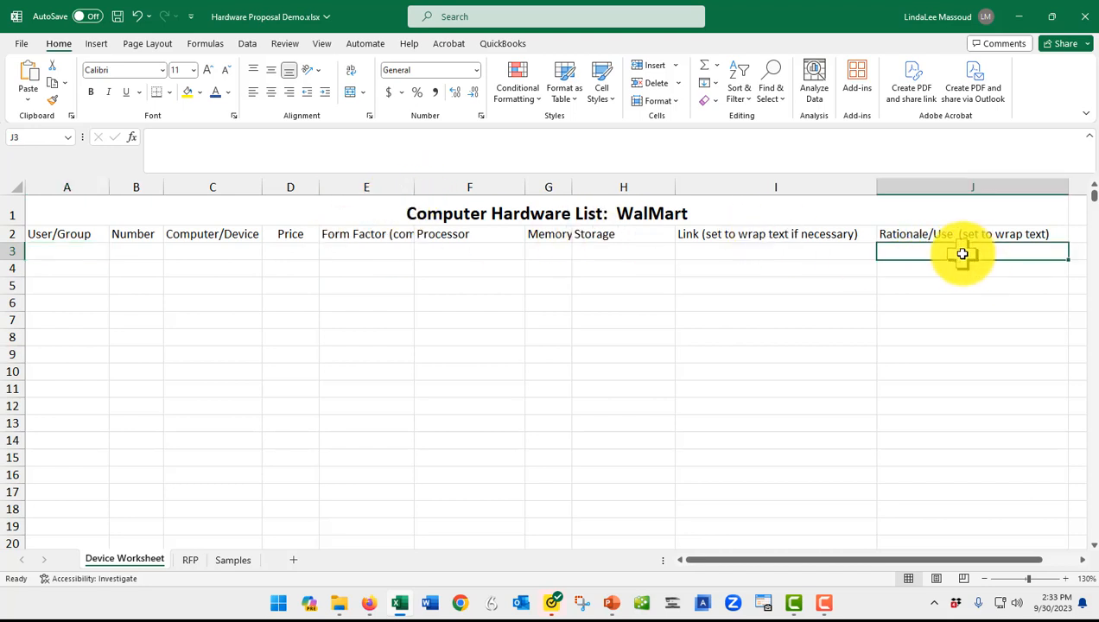
{"action": "type", "text": "l asdflksd jflasj f"}
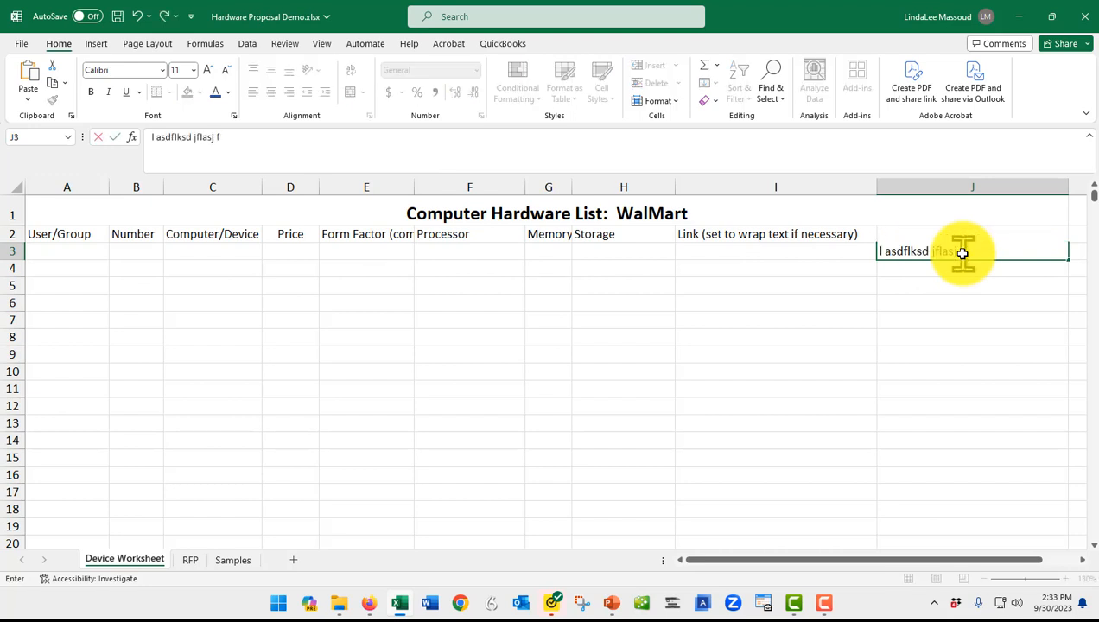
{"action": "type", "text": "lasdjk flsdkjf laskjf laskj flasdkjf lasdkjf laskdjf lsadkj"}
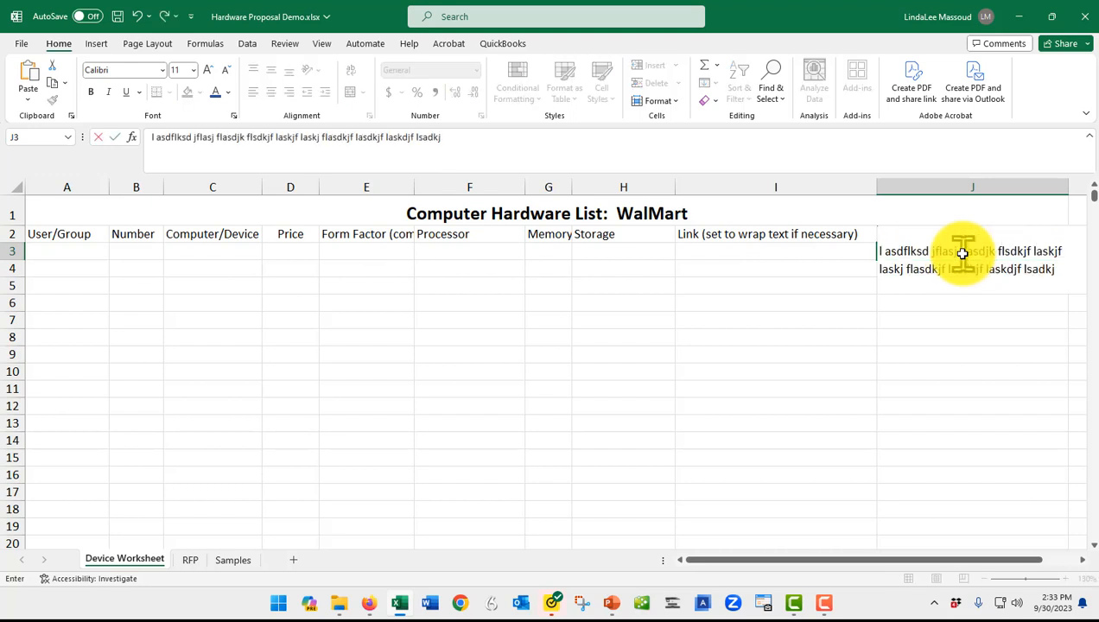
{"action": "type", "text": "f lasdkjf laskdjf  alsdkfj lsdkfjsdf"}
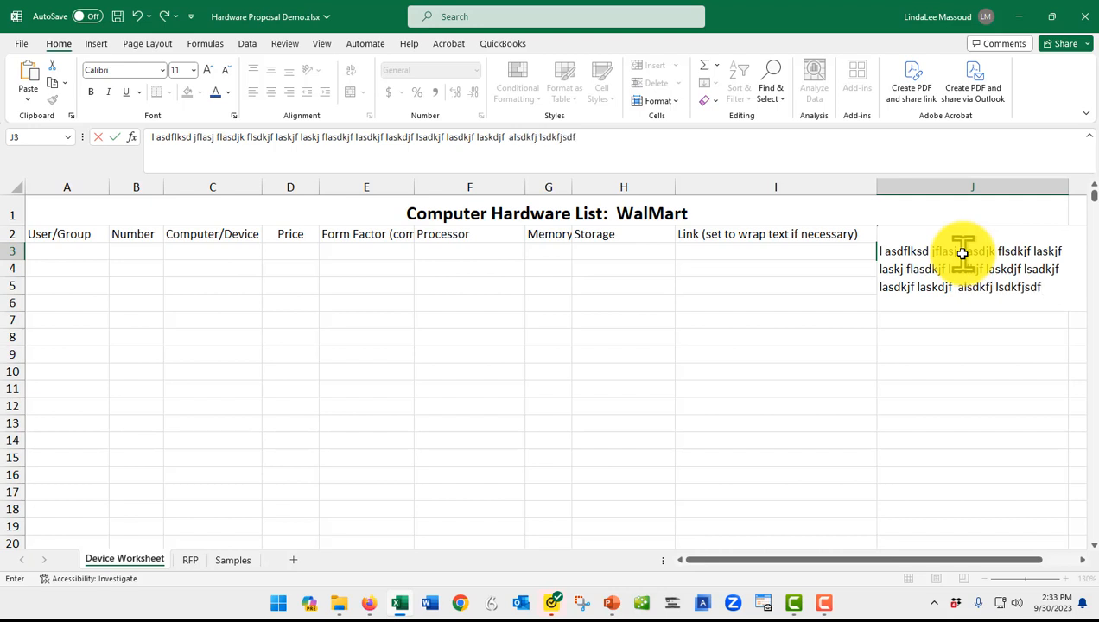
{"action": "key", "text": "Return"}
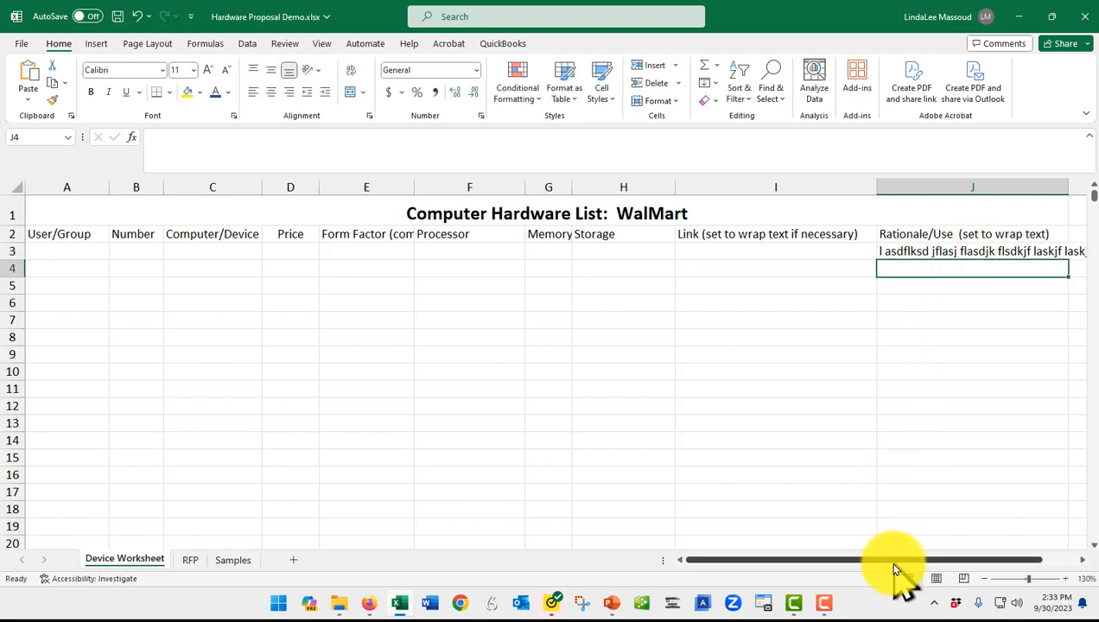
Turn on text wrapping for the long placeholder text in cell J3
{"action": "left_click_drag", "start_coordinate": [886, 558], "coordinate": [982, 569]}
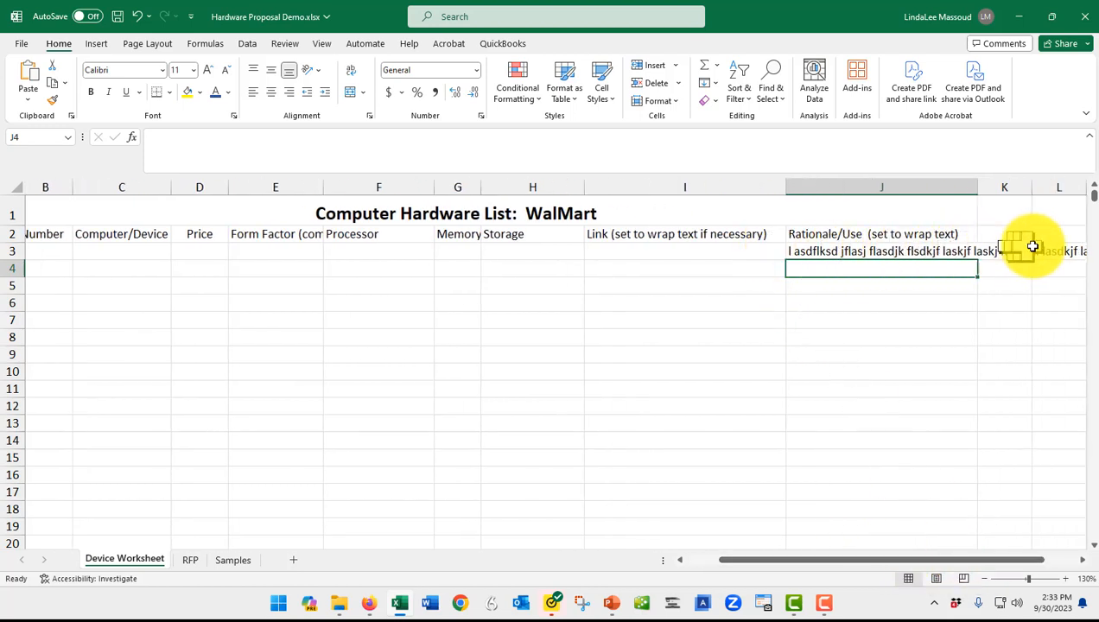
{"action": "left_click", "coordinate": [847, 252]}
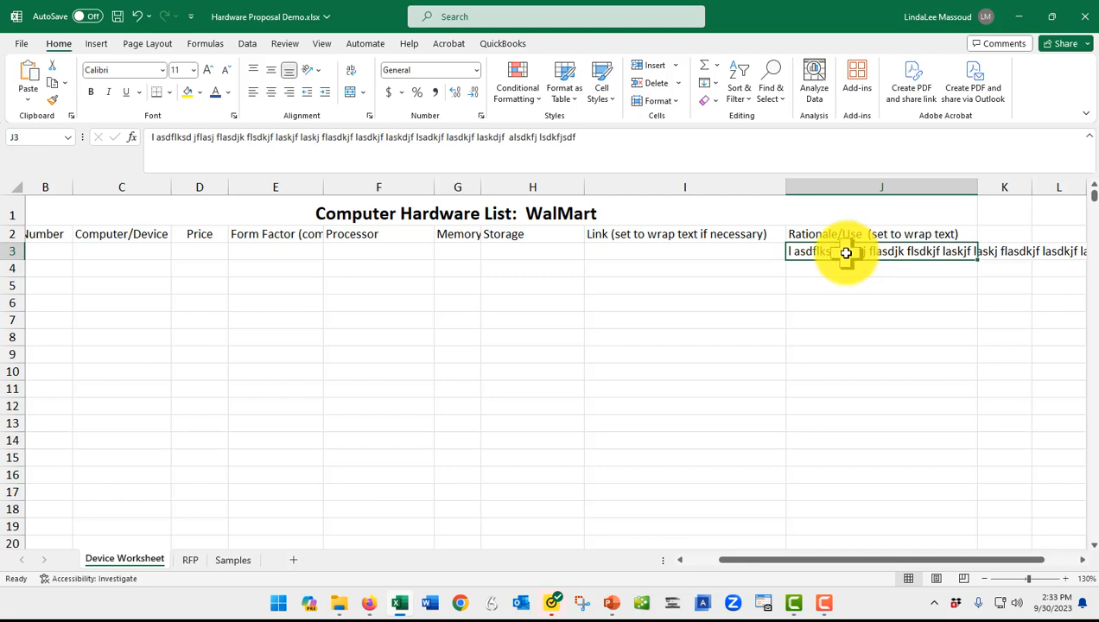
{"action": "left_click", "coordinate": [354, 73]}
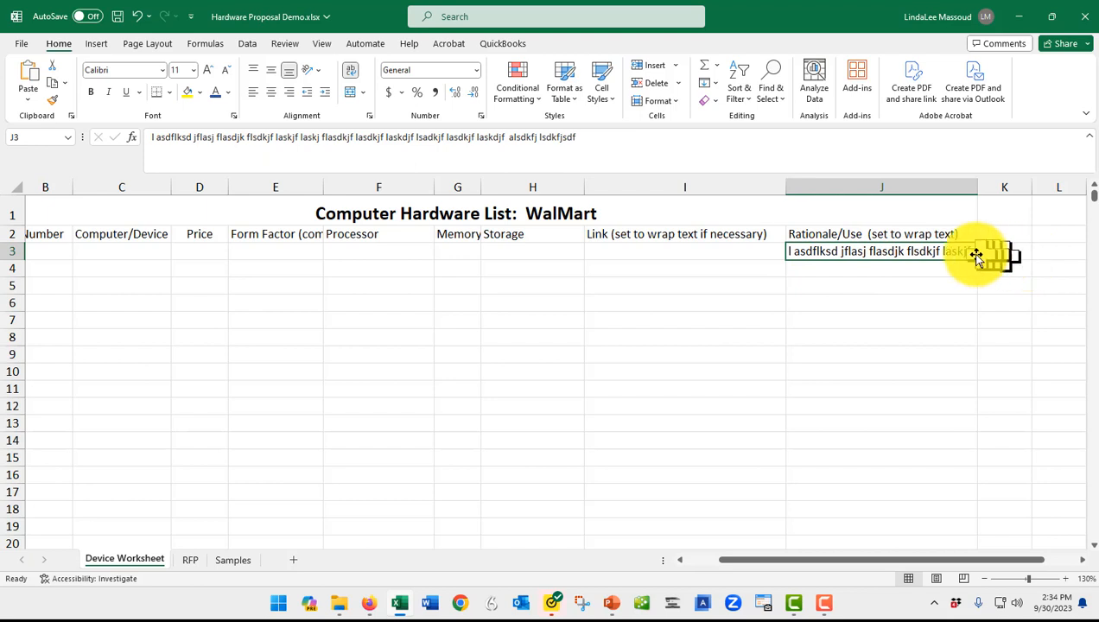
{"action": "left_click", "coordinate": [350, 73]}
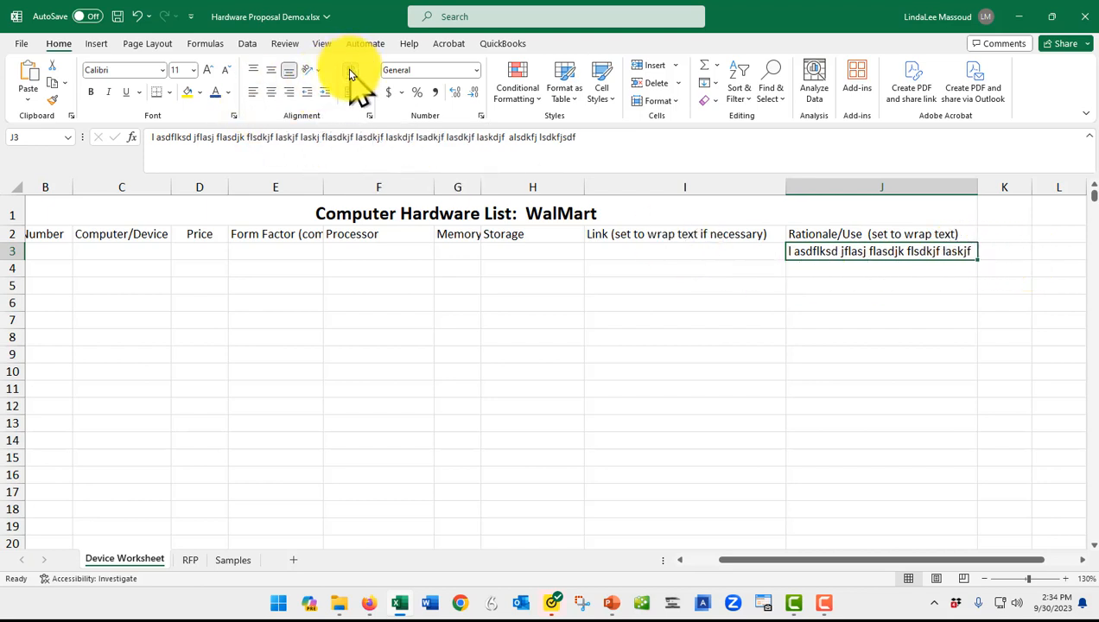
{"action": "left_click", "coordinate": [350, 72]}
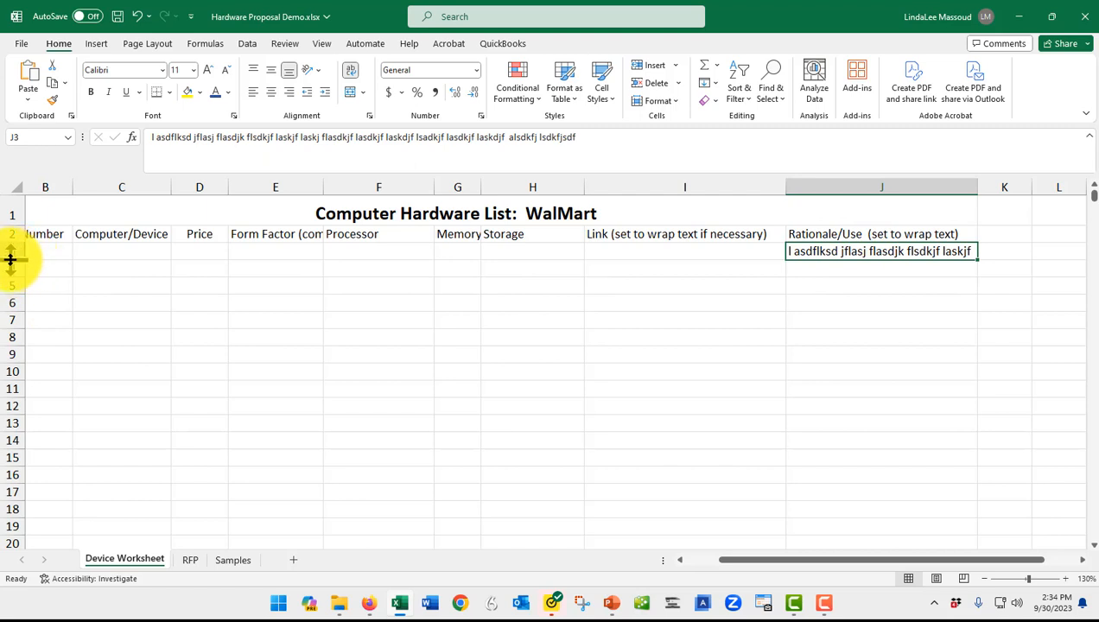
Make row 3 tall enough for three lines of wrapped text and widen column J
{"action": "left_click_drag", "start_coordinate": [10, 259], "coordinate": [17, 305]}
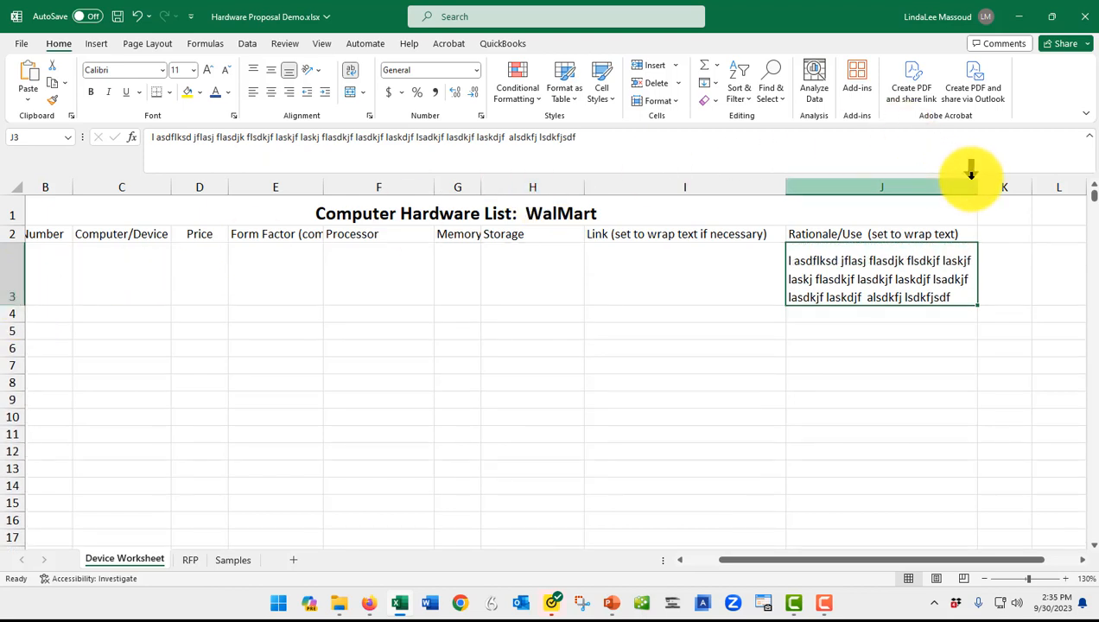
{"action": "left_click_drag", "start_coordinate": [977, 186], "coordinate": [1048, 179]}
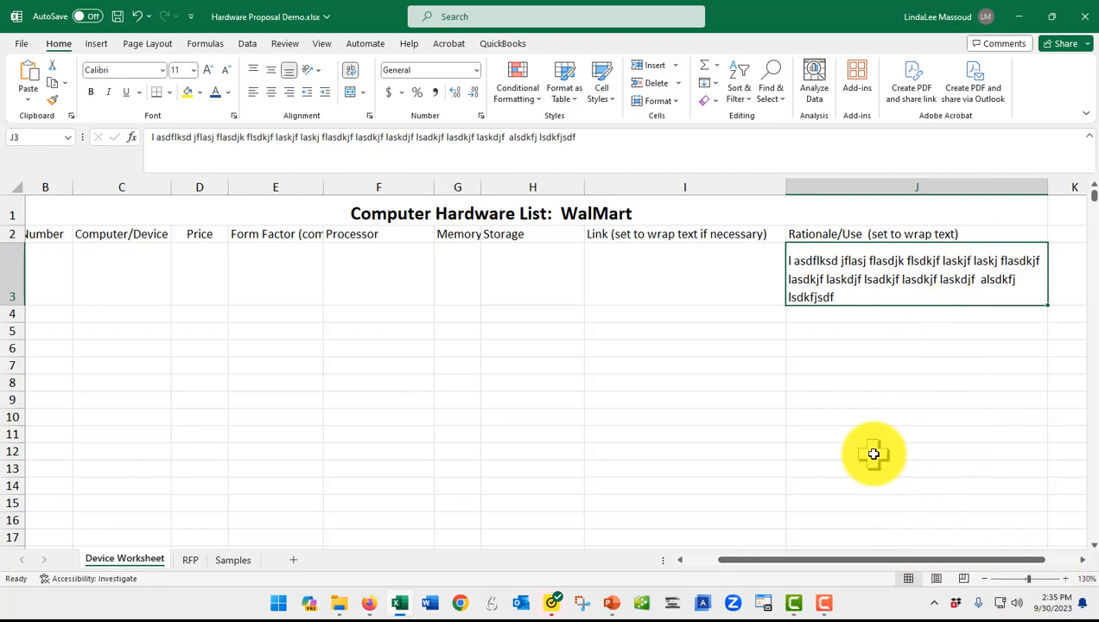
Change the font color of the merged Computer Hardware List title to theme blue
{"action": "left_click_drag", "start_coordinate": [845, 568], "coordinate": [798, 568]}
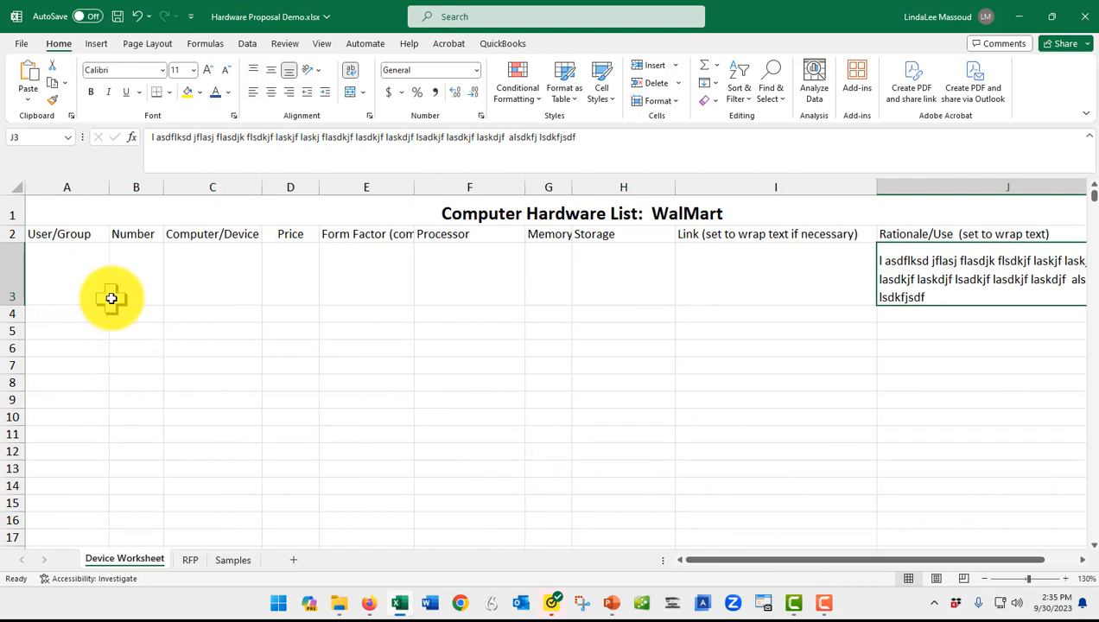
{"action": "left_click", "coordinate": [76, 234]}
{"action": "left_click", "coordinate": [540, 215]}
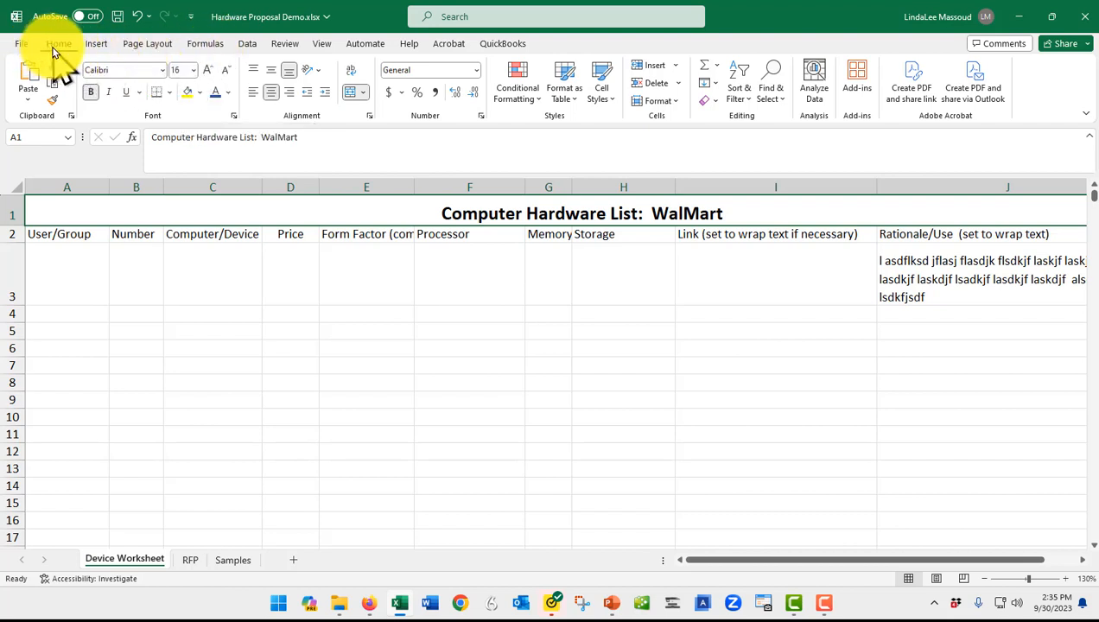
{"action": "left_click", "coordinate": [226, 92]}
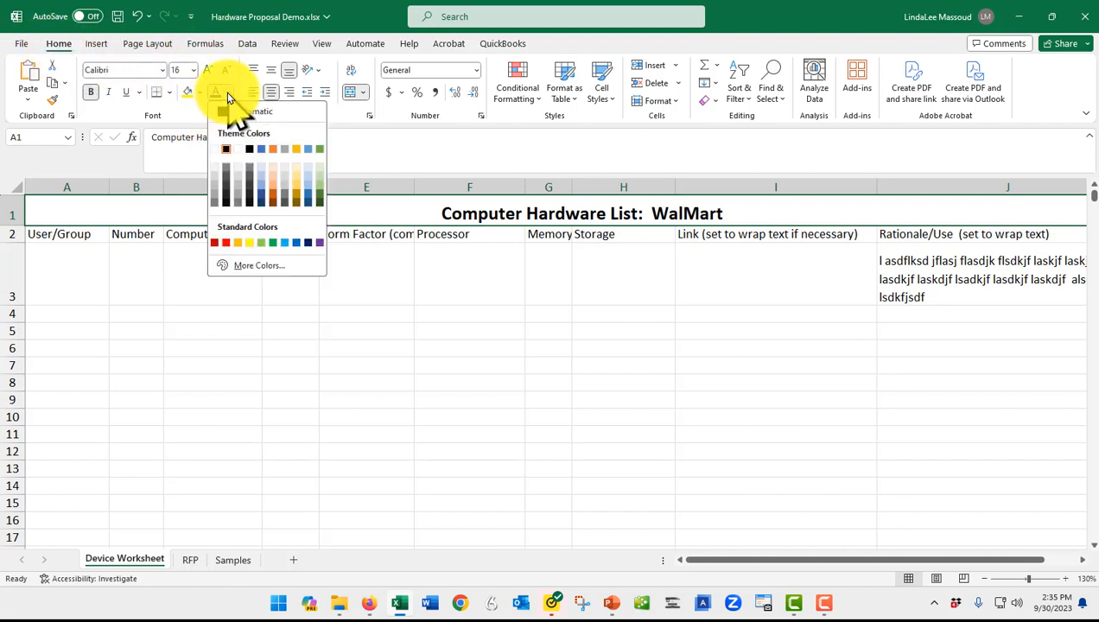
{"action": "left_click", "coordinate": [258, 151]}
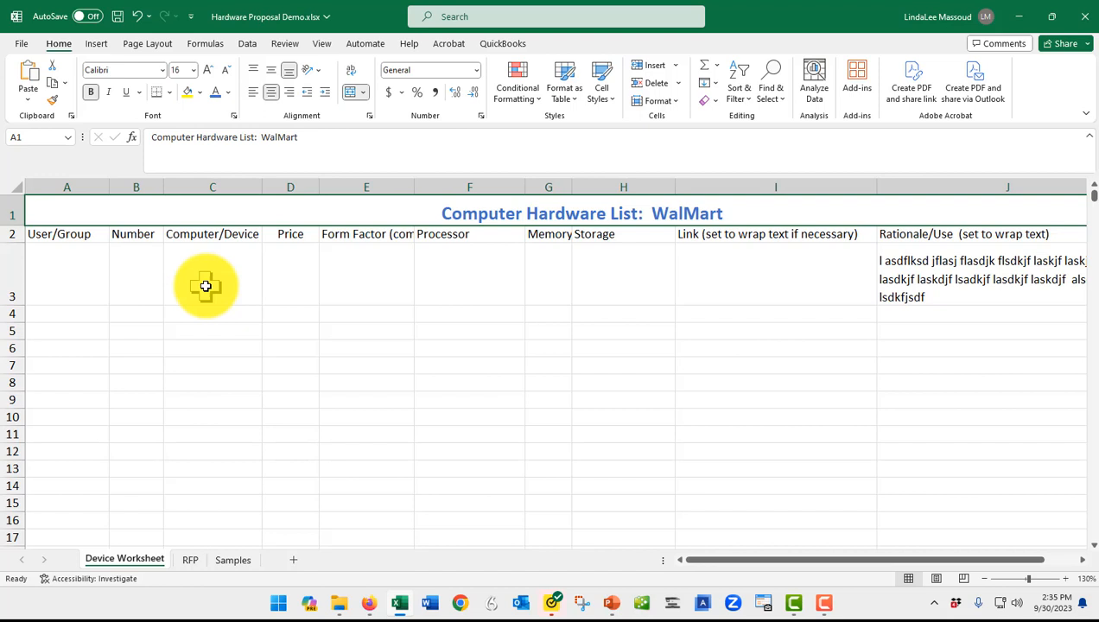
Switch to the presentation to review the Cell Formatting slide and return to the workbook
{"action": "key", "text": "alt+Tab"}
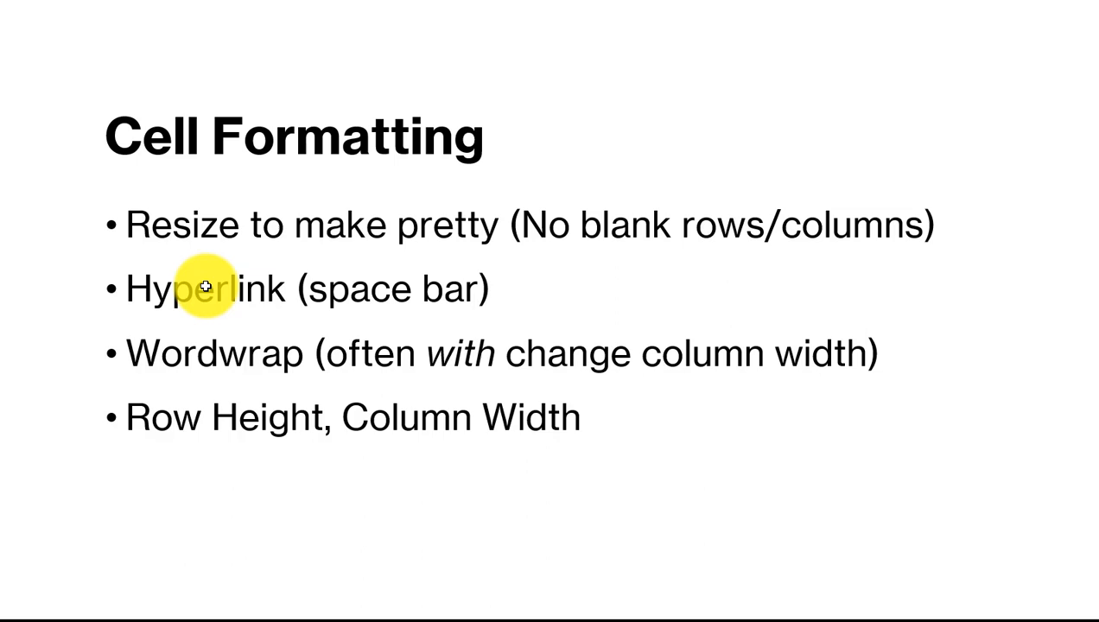
{"action": "key", "text": "alt+Tab"}
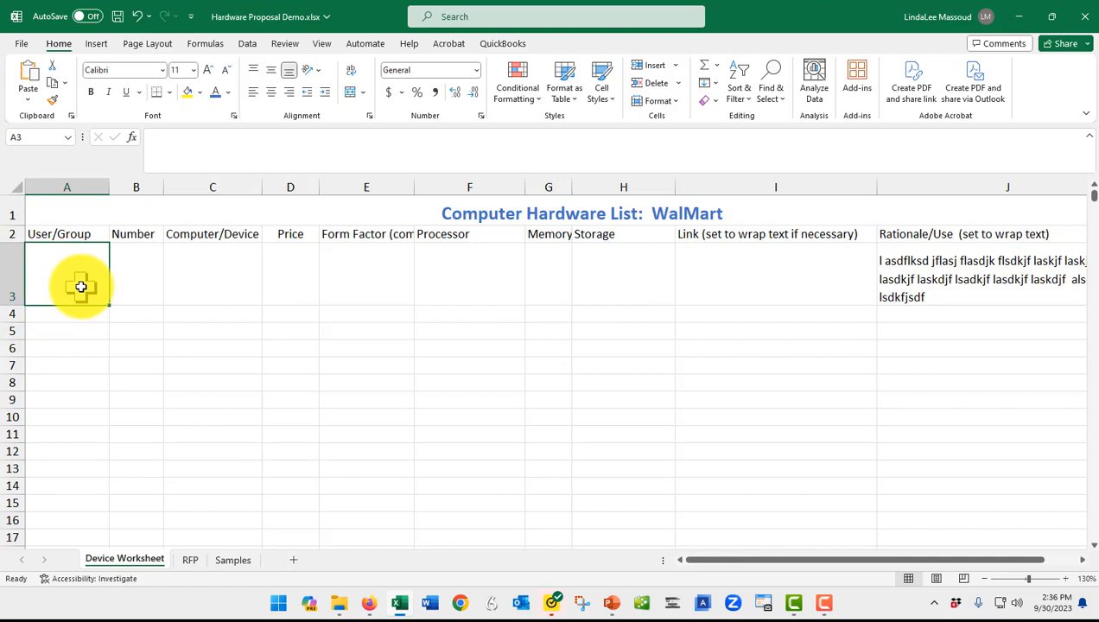
Enter placeholder entries asdfasdf in A3, asdfsdfas in A5 and asdfdsf in A7, leaving a blank row between each
{"action": "type", "text": "asdfasdf"}
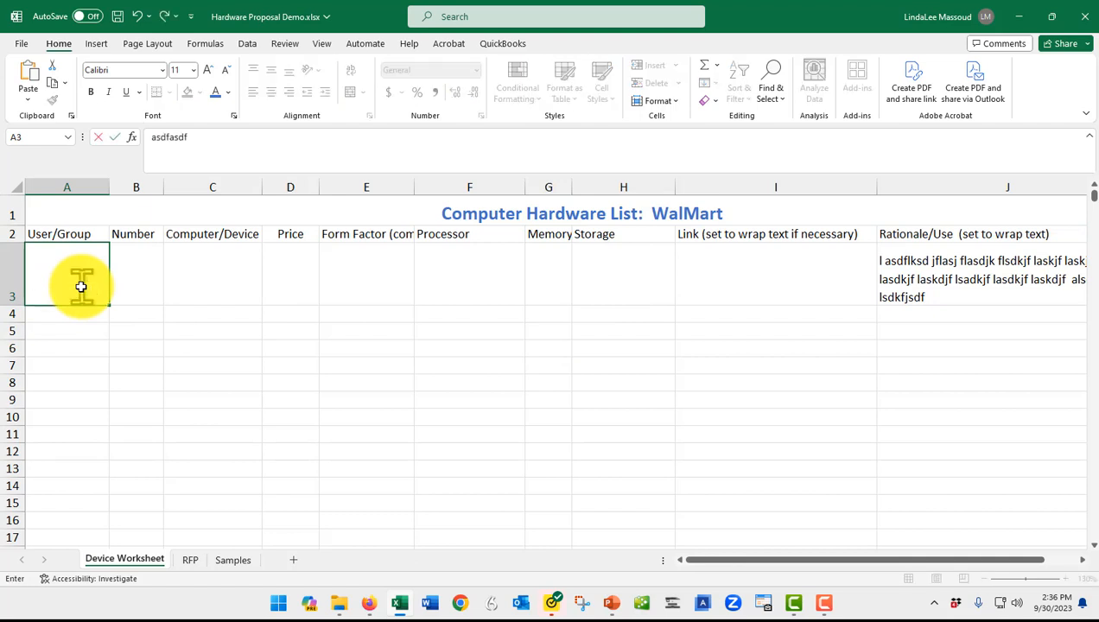
{"action": "key", "text": "Return"}
{"action": "key", "text": "Return"}
{"action": "type", "text": "asdfsdfas"}
{"action": "key", "text": "Return"}
{"action": "key", "text": "Return"}
{"action": "type", "text": "asdfdsf"}
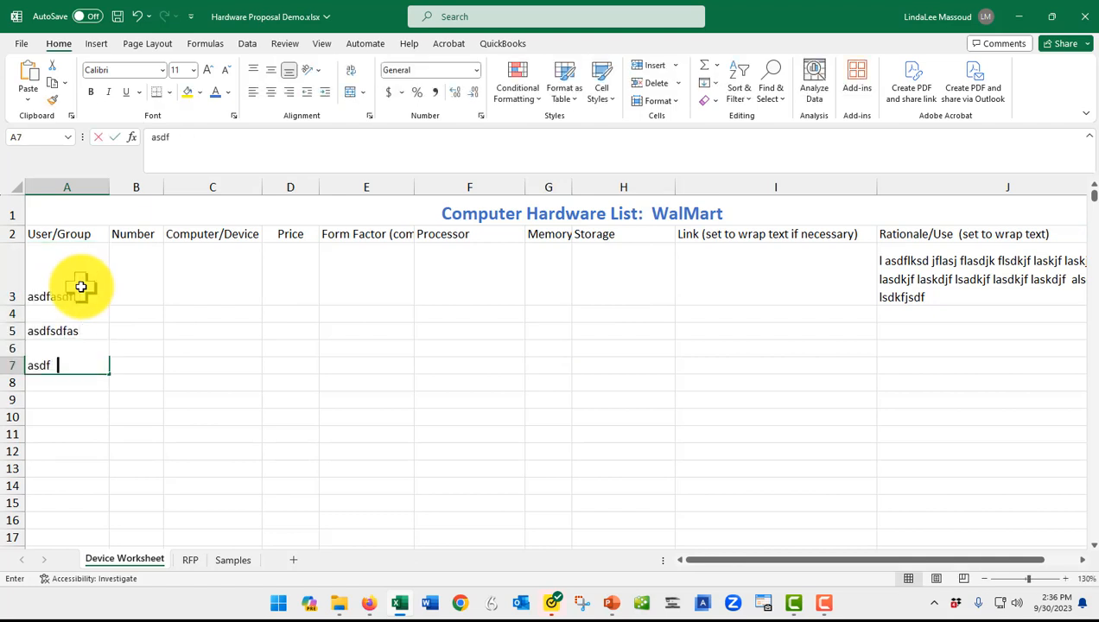
{"action": "key", "text": "Return"}
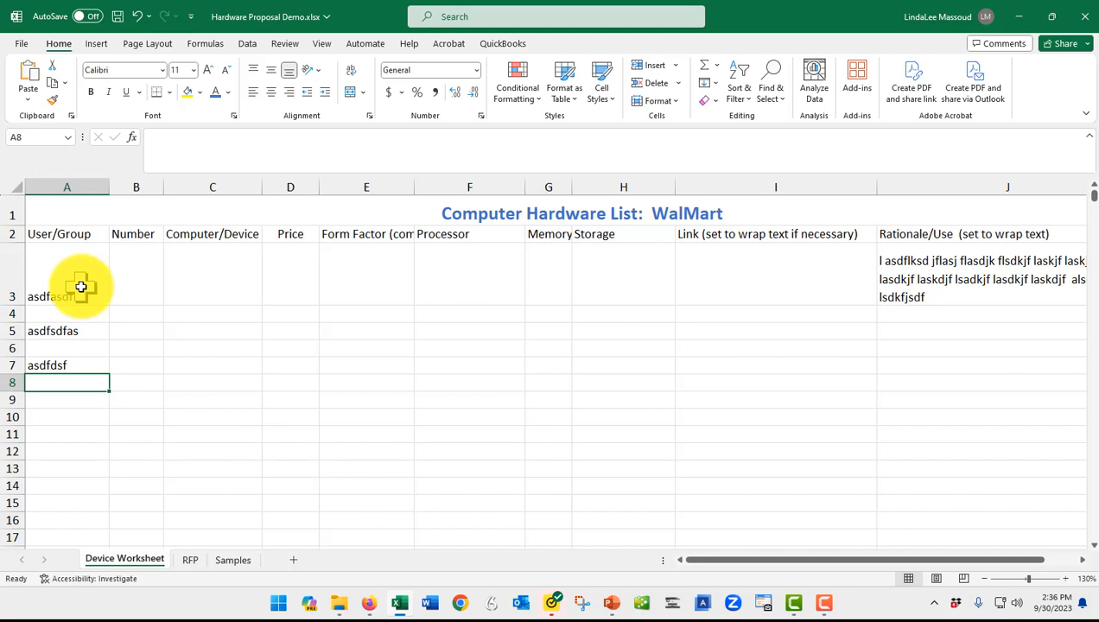
Clear the placeholder entries from cells A7 and A5
{"action": "left_click", "coordinate": [55, 364]}
{"action": "key", "text": "Delete"}
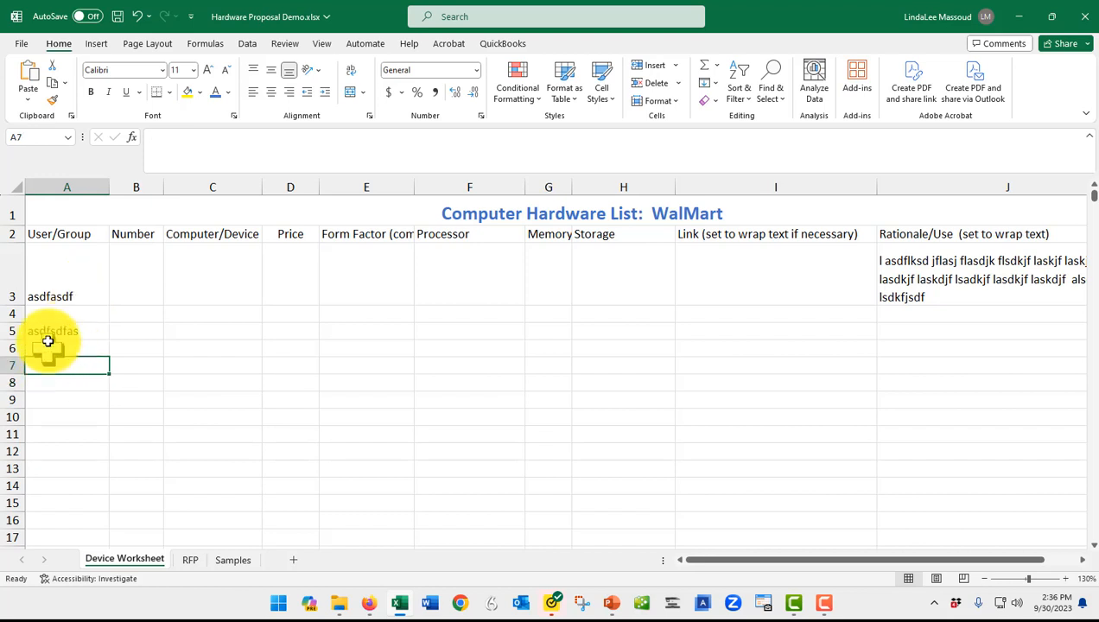
{"action": "left_click", "coordinate": [47, 332]}
{"action": "key", "text": "Delete"}
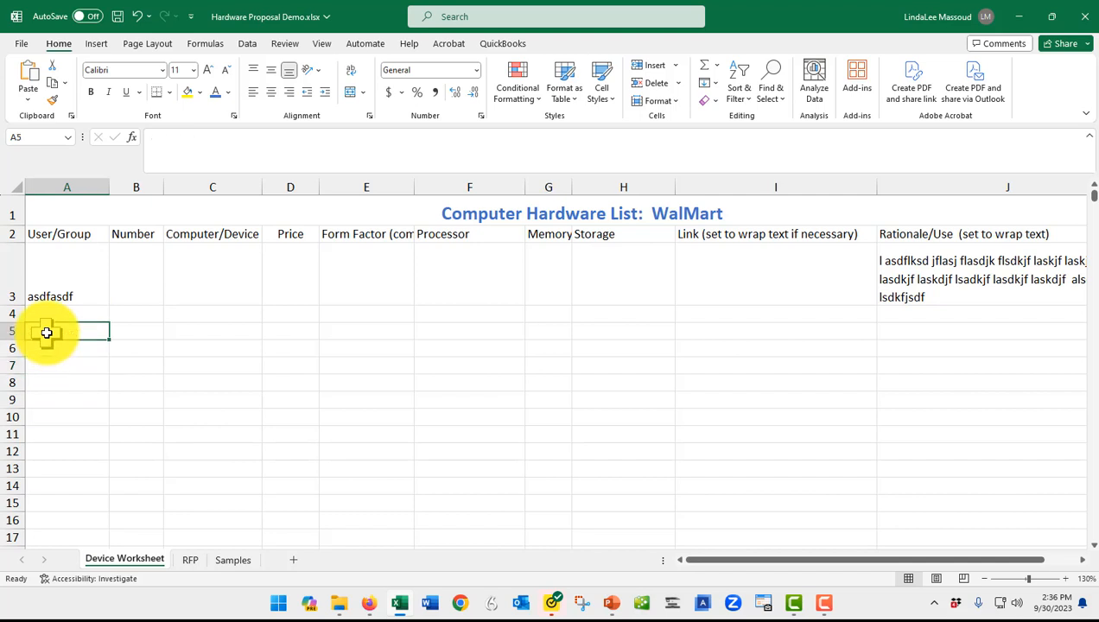
Fill A4 to A6 with asd jfkasdjf, a lskjfhaldskjf and asdfasdf without blank rows, and make row 5 taller for spacing
{"action": "key", "text": "Up"}
{"action": "key", "text": "Up"}
{"action": "key", "text": "Up"}
{"action": "key", "text": "Down"}
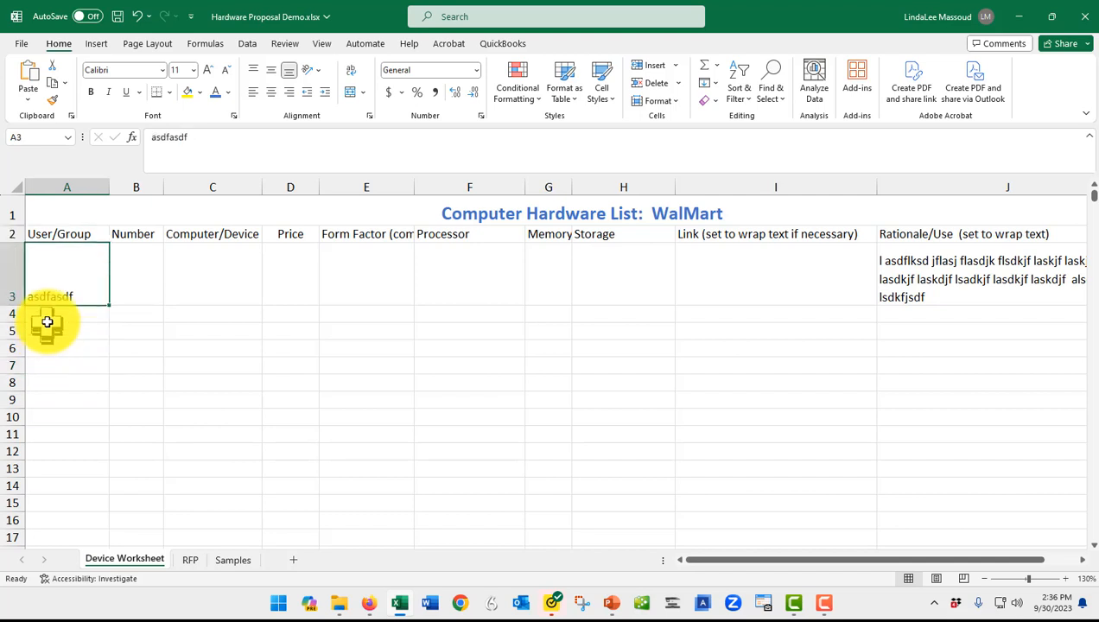
{"action": "left_click", "coordinate": [47, 315]}
{"action": "type", "text": "asd jfkasdjf"}
{"action": "key", "text": "Return"}
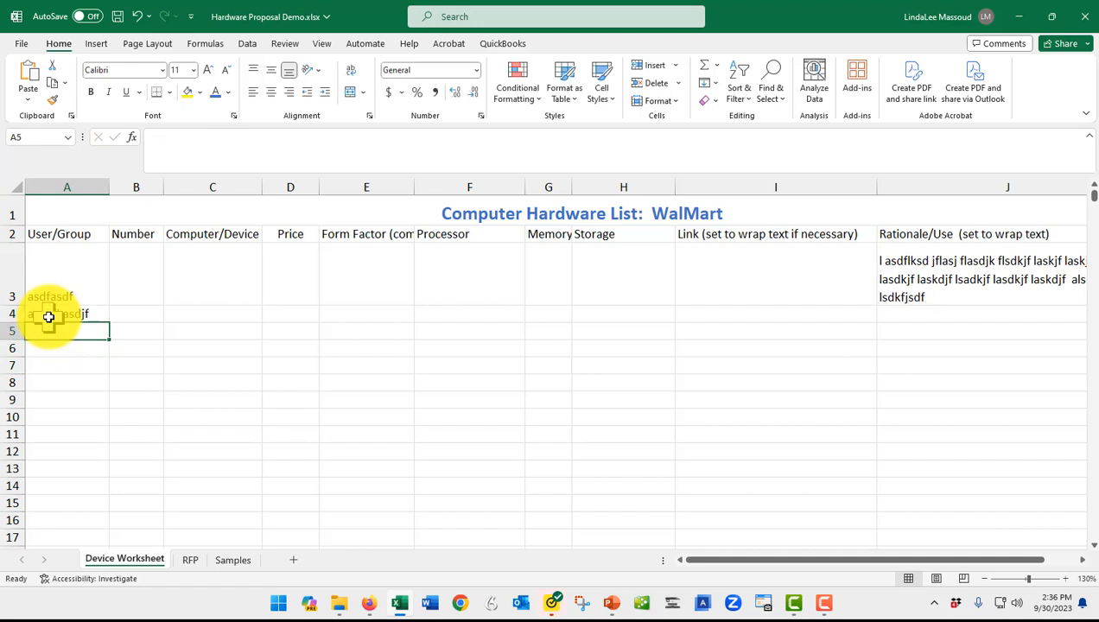
{"action": "type", "text": "a skjfh asdkfj"}
{"action": "key", "text": "Return"}
{"action": "type", "text": "'"}
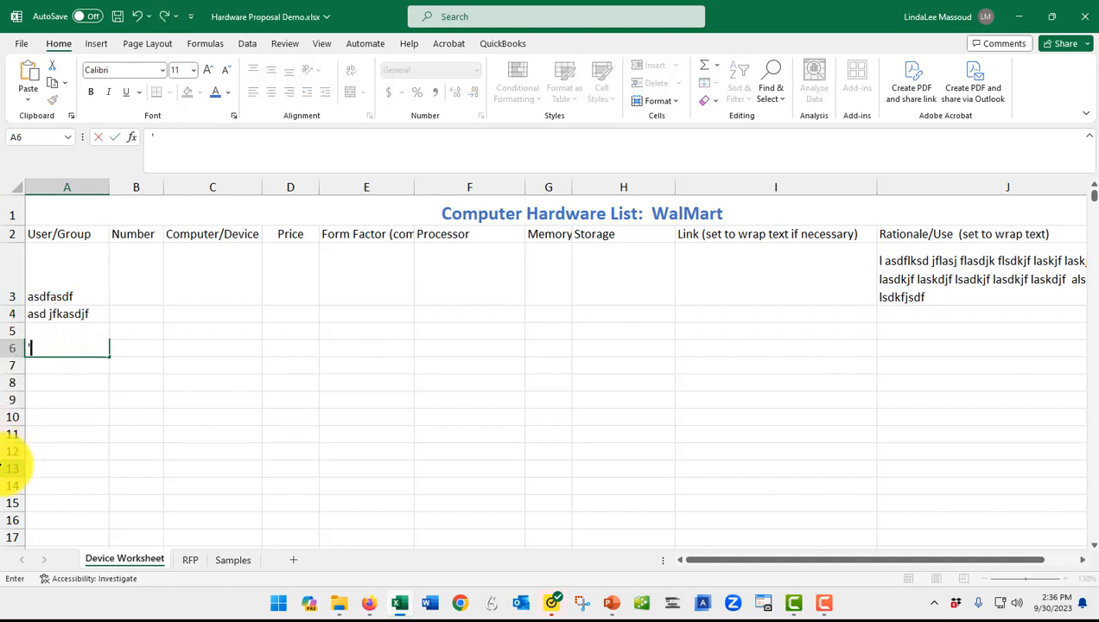
{"action": "type", "text": "asdfasdf"}
{"action": "key", "text": "Return"}
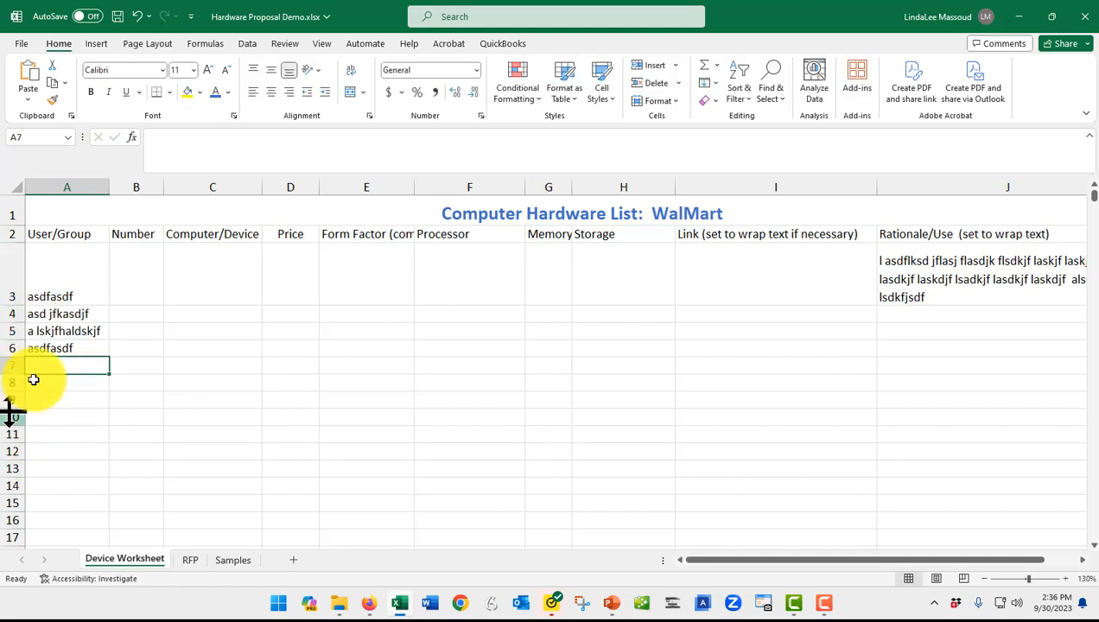
{"action": "left_click_drag", "start_coordinate": [14, 340], "coordinate": [18, 359]}
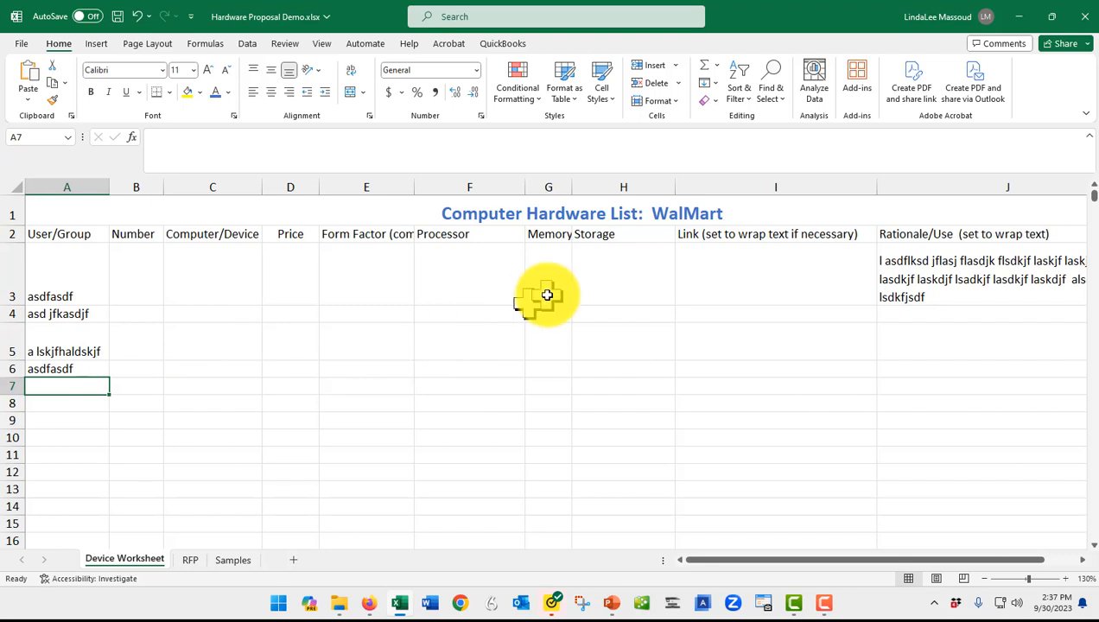
{"action": "left_click", "coordinate": [761, 278]}
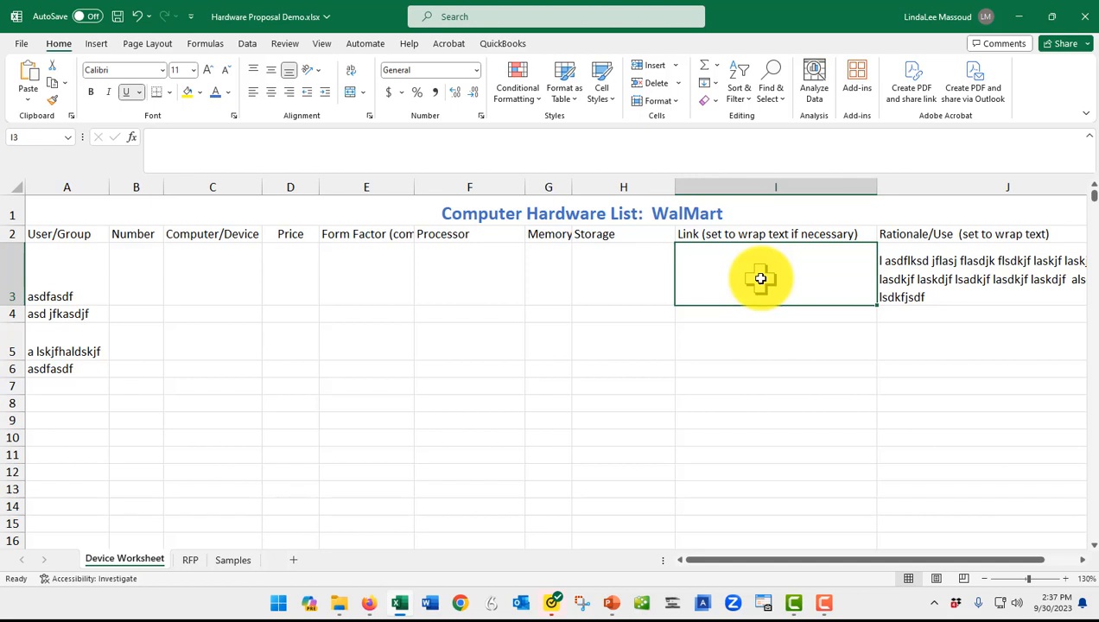
{"action": "type", "text": "http://www.mcc"}
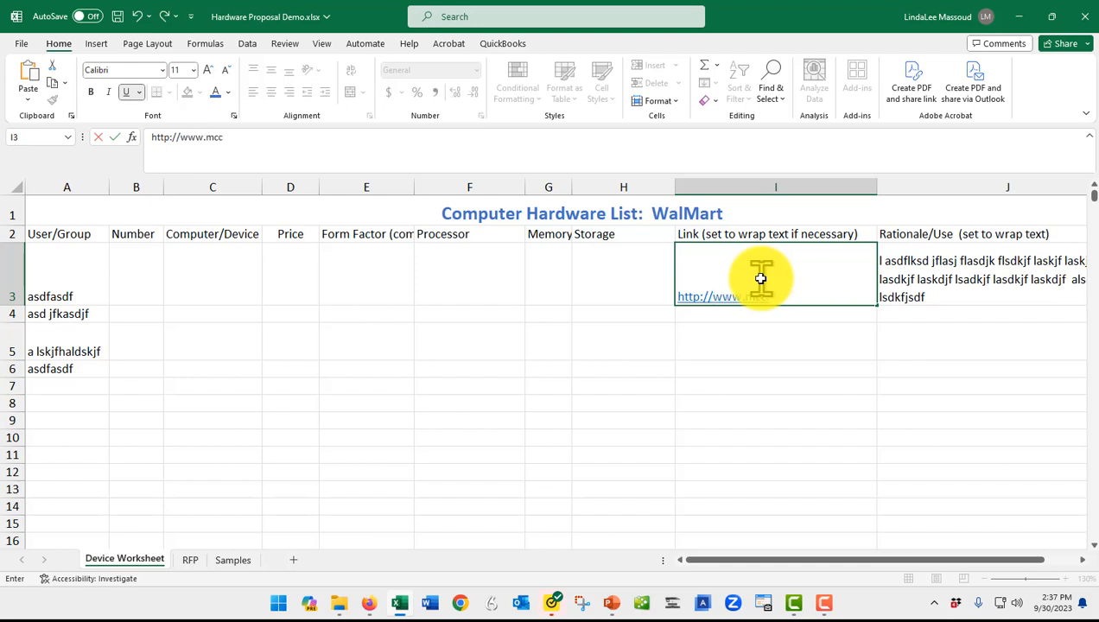
{"action": "type", "text": ".edu"}
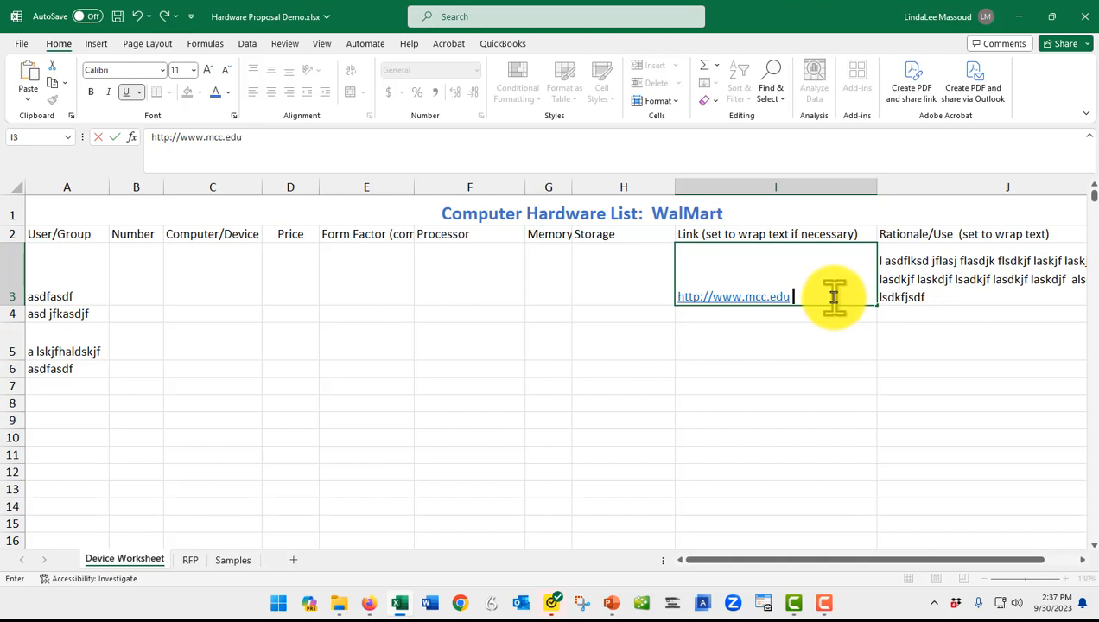
{"action": "key", "text": "Return"}
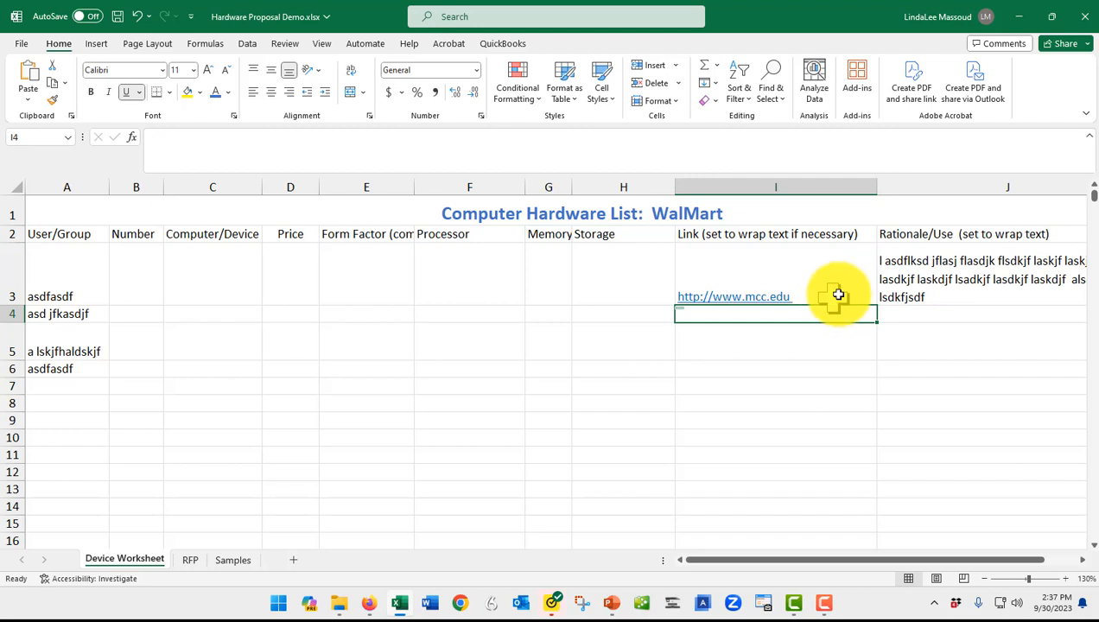
{"action": "left_click", "coordinate": [957, 278]}
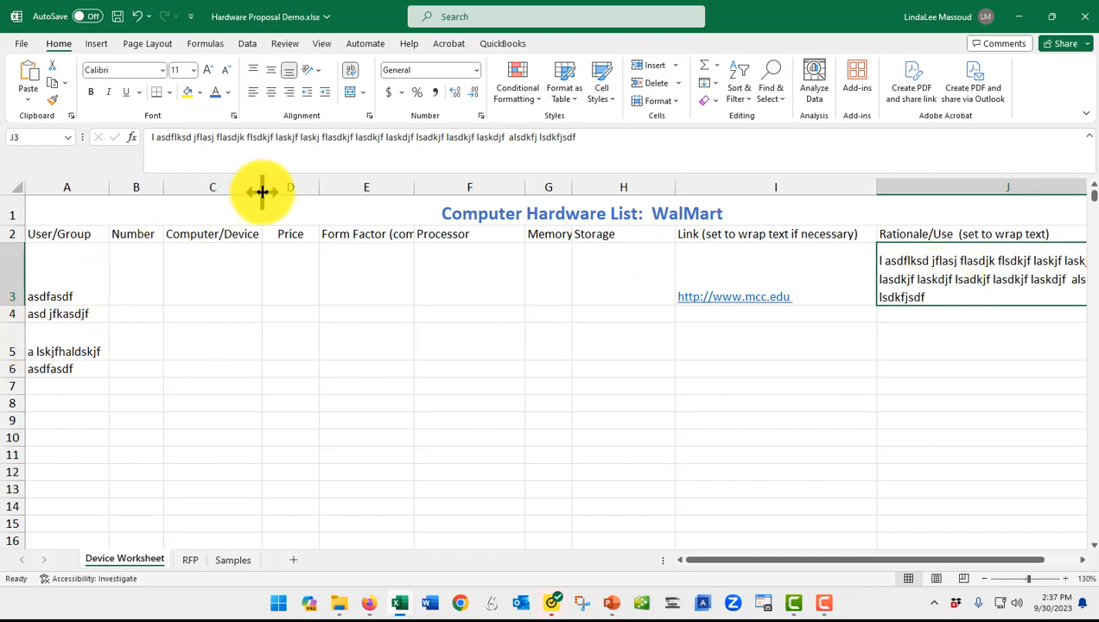
{"action": "left_click_drag", "start_coordinate": [262, 191], "coordinate": [270, 191]}
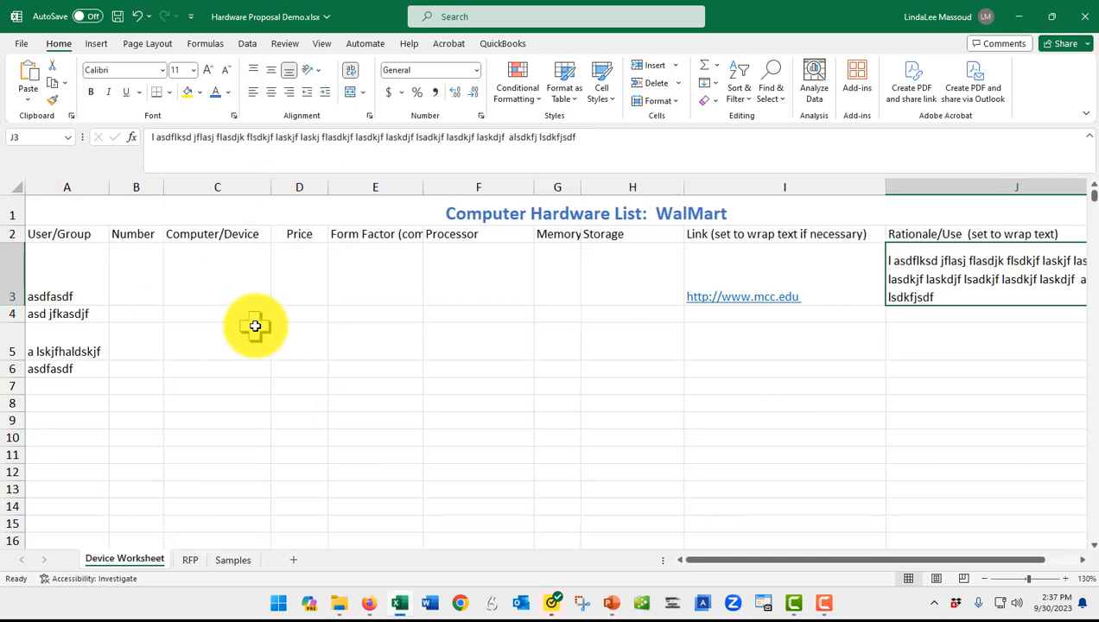
Review the RFP (Request For Proposal) slide in the presentation, return to the workbook and show the RFP sheet from A1 at 130% zoom
{"action": "key", "text": "alt+Tab"}
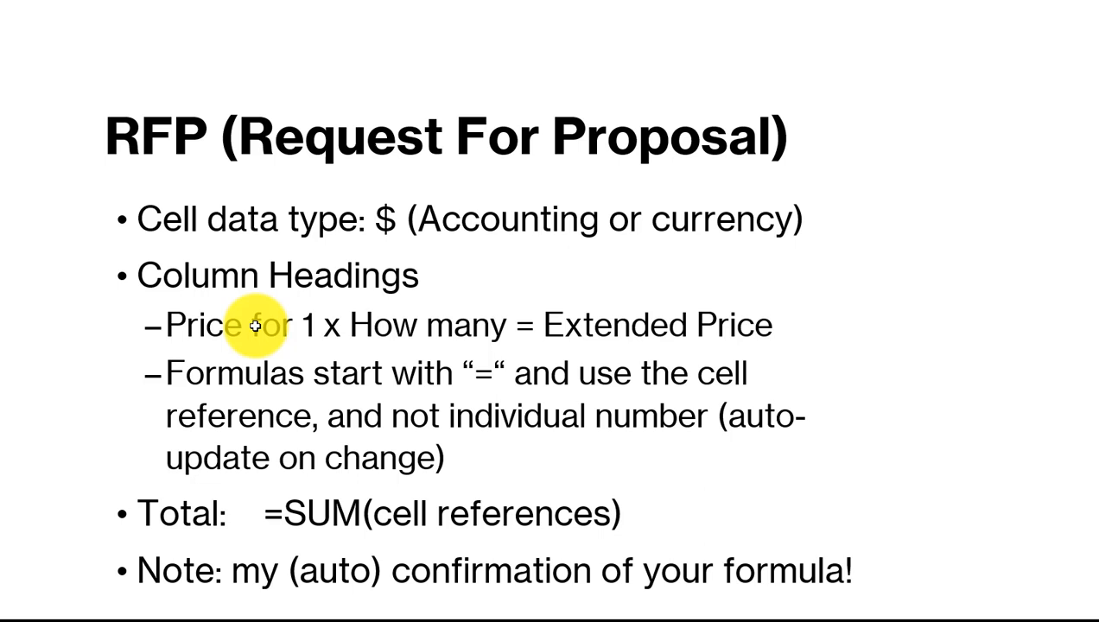
{"action": "key", "text": "alt+Tab"}
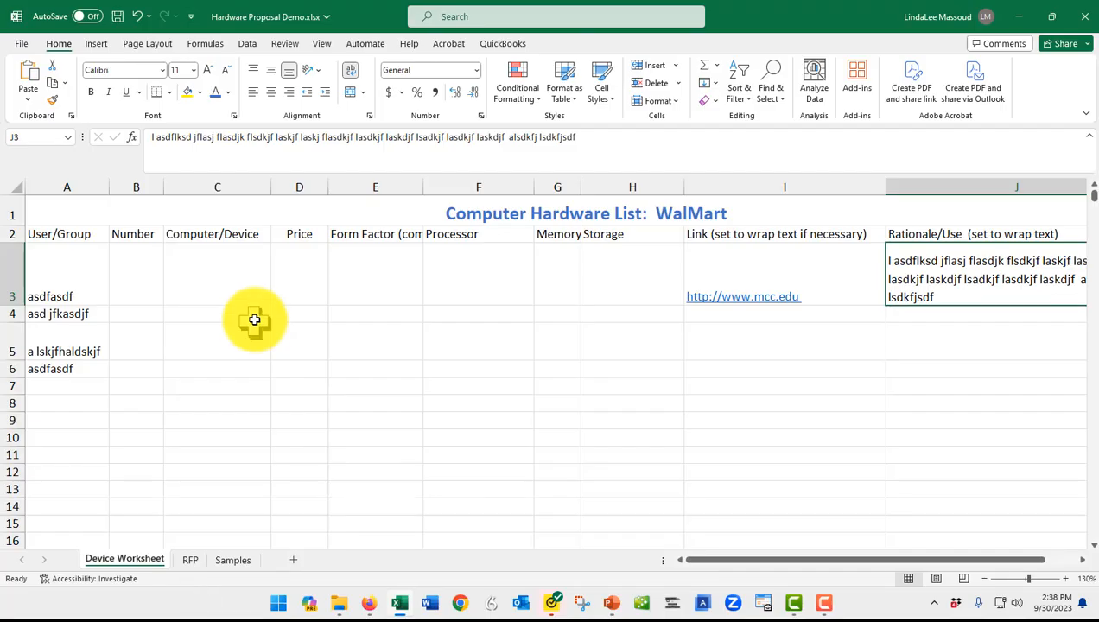
{"action": "left_click", "coordinate": [190, 560]}
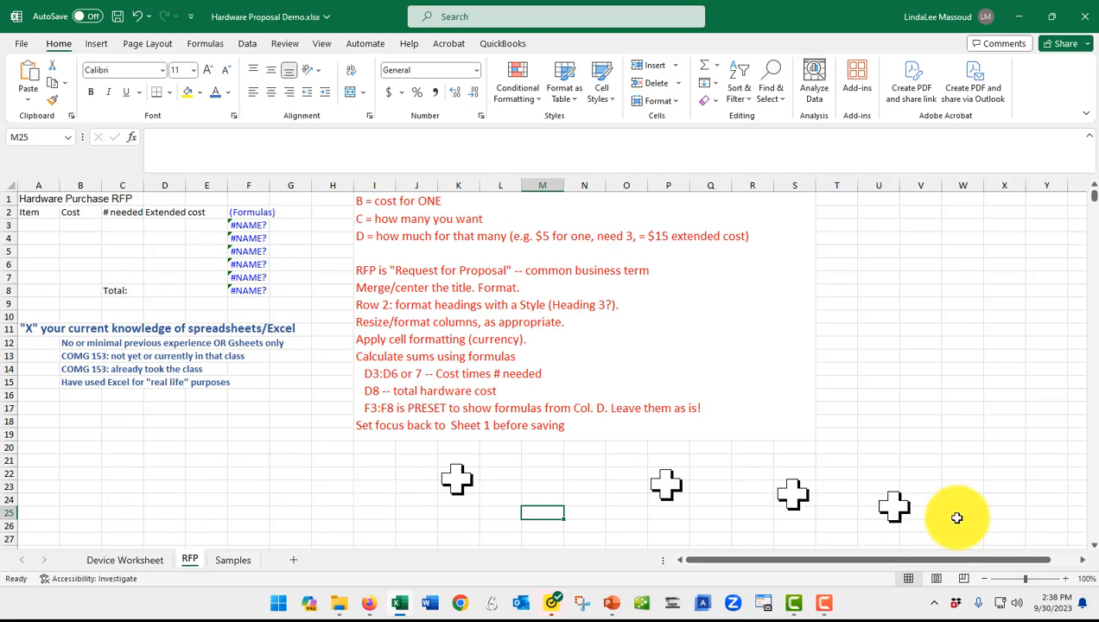
{"action": "left_click", "coordinate": [1067, 581]}
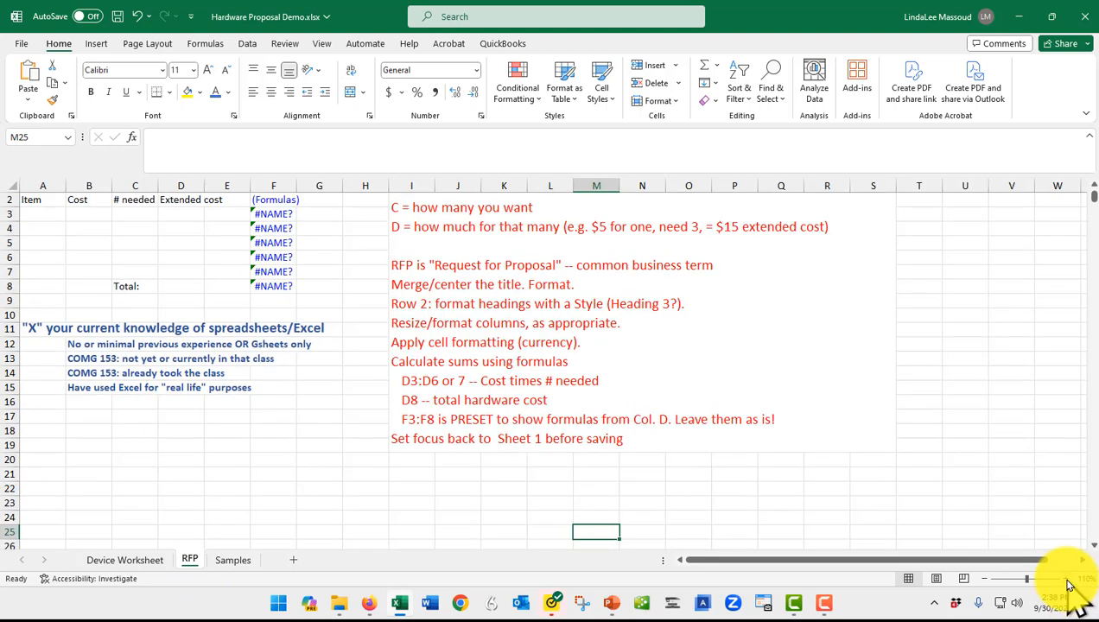
{"action": "left_click", "coordinate": [1068, 581]}
{"action": "left_click", "coordinate": [1068, 581]}
{"action": "key", "text": "ctrl+Home"}
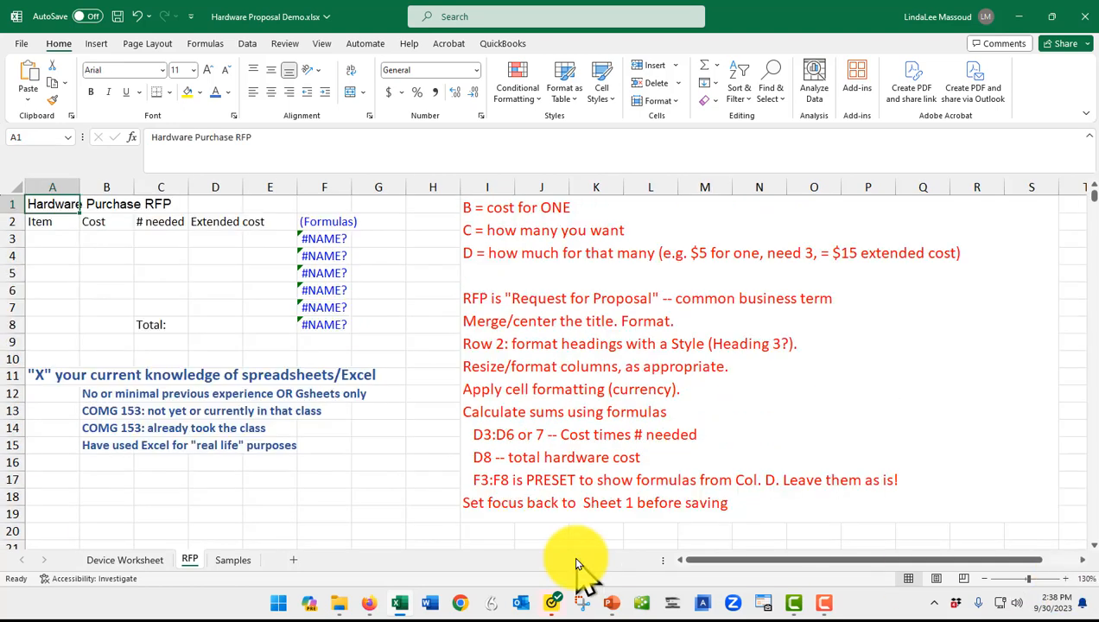
Examine the RFP sheet's title in row 1 and the Extended cost heading to see which cells hold their text
{"action": "left_click", "coordinate": [211, 221]}
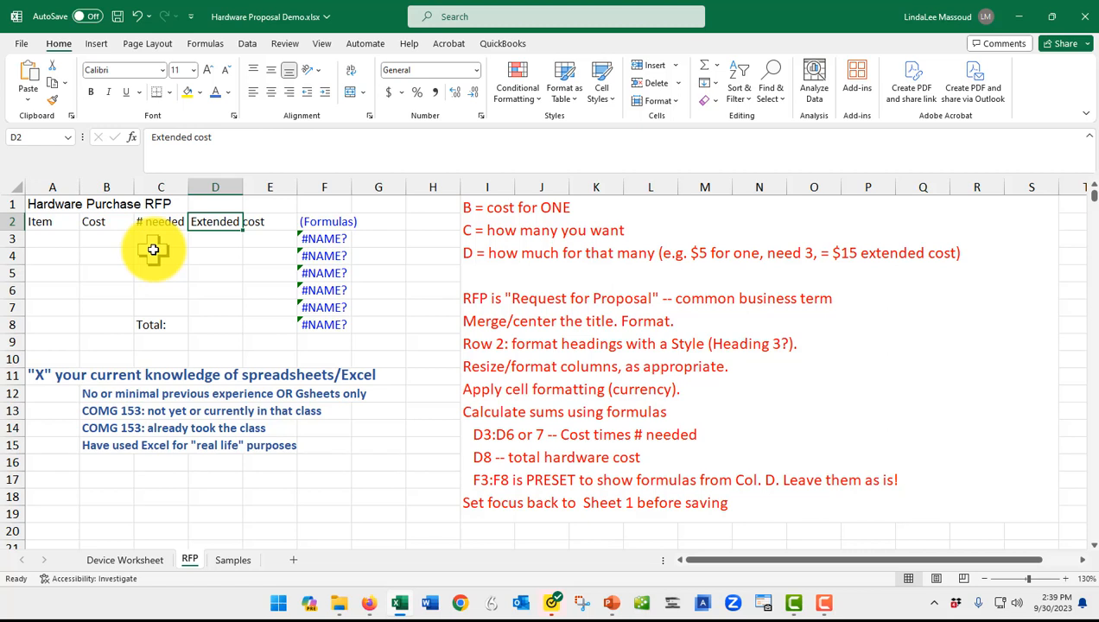
{"action": "key", "text": "ctrl+Home"}
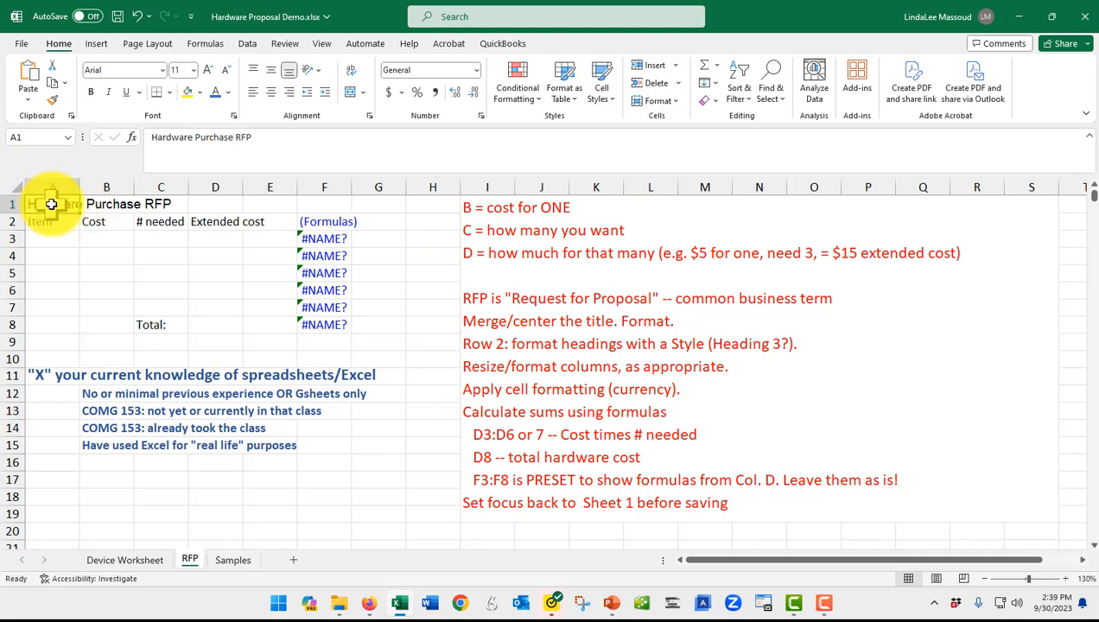
{"action": "left_click_drag", "start_coordinate": [56, 204], "coordinate": [223, 210]}
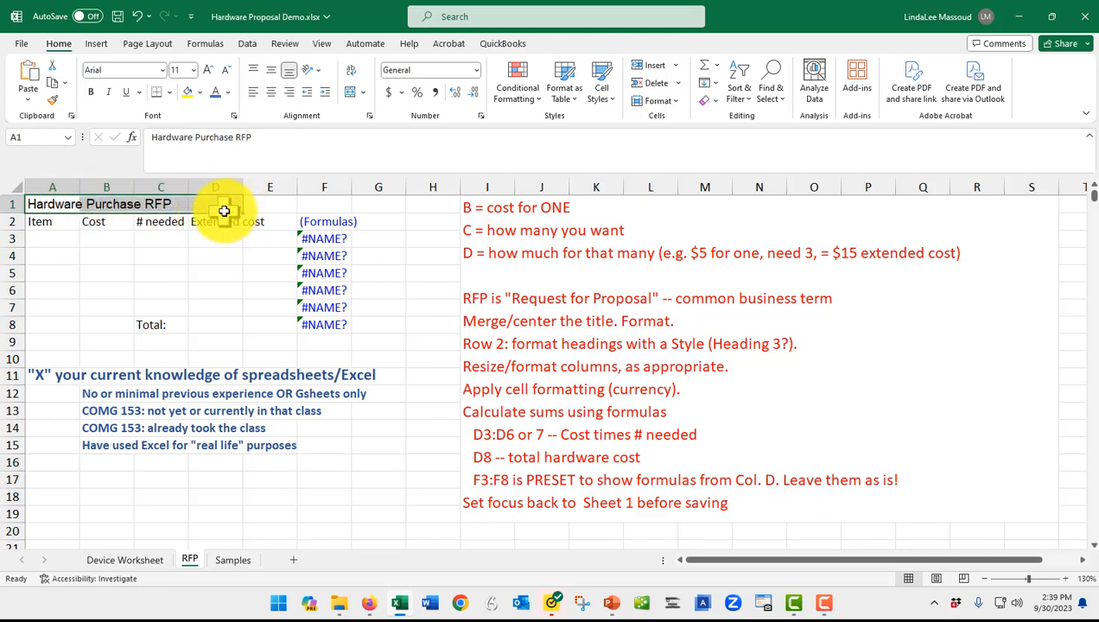
{"action": "left_click", "coordinate": [29, 204]}
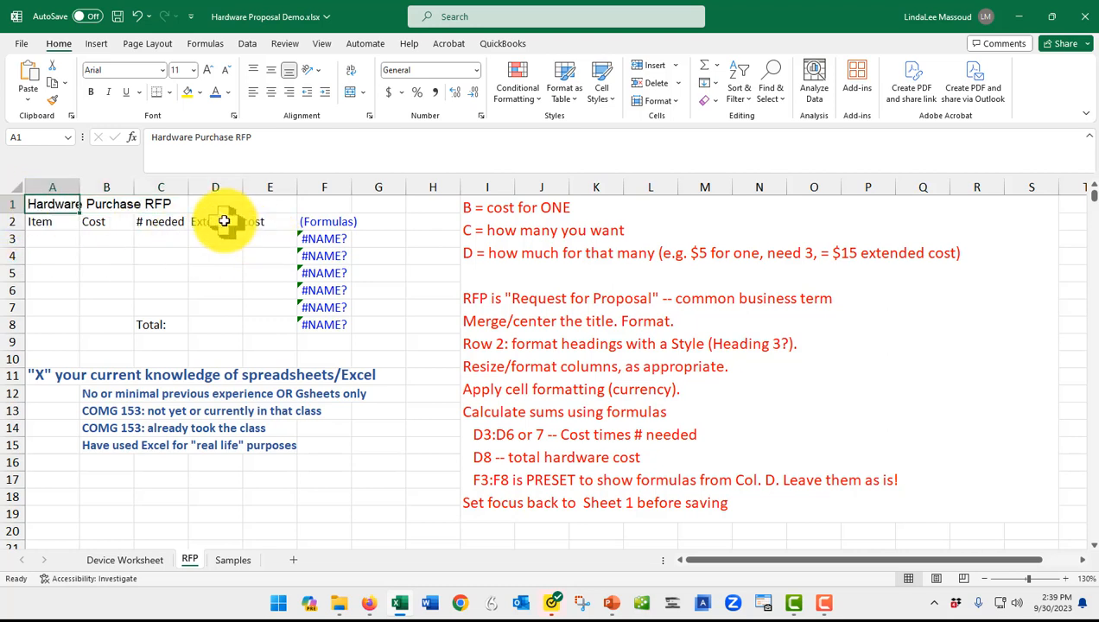
{"action": "left_click", "coordinate": [221, 222]}
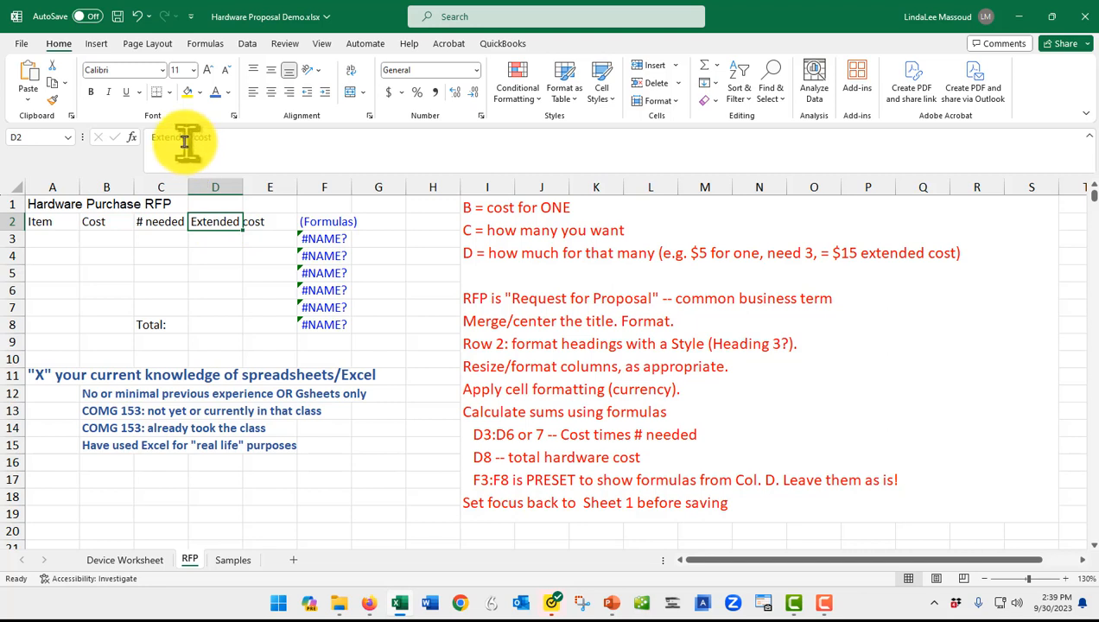
{"action": "left_click", "coordinate": [264, 222]}
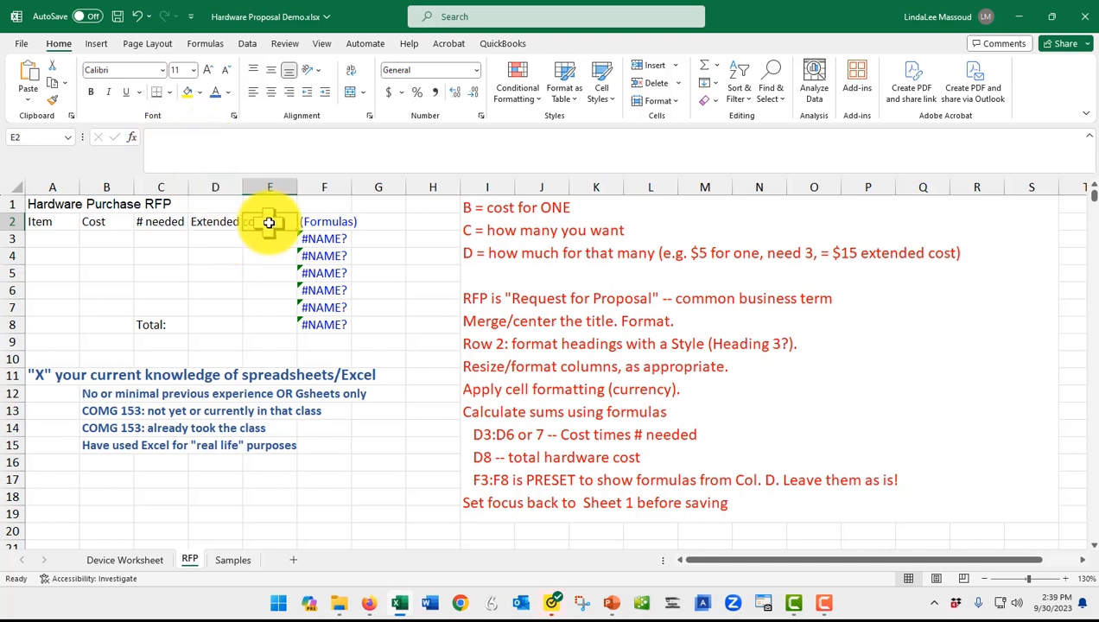
Widen column D moderately, wrap the Extended cost heading in D2 over two lines with a taller row 2, and center it
{"action": "left_click", "coordinate": [204, 221]}
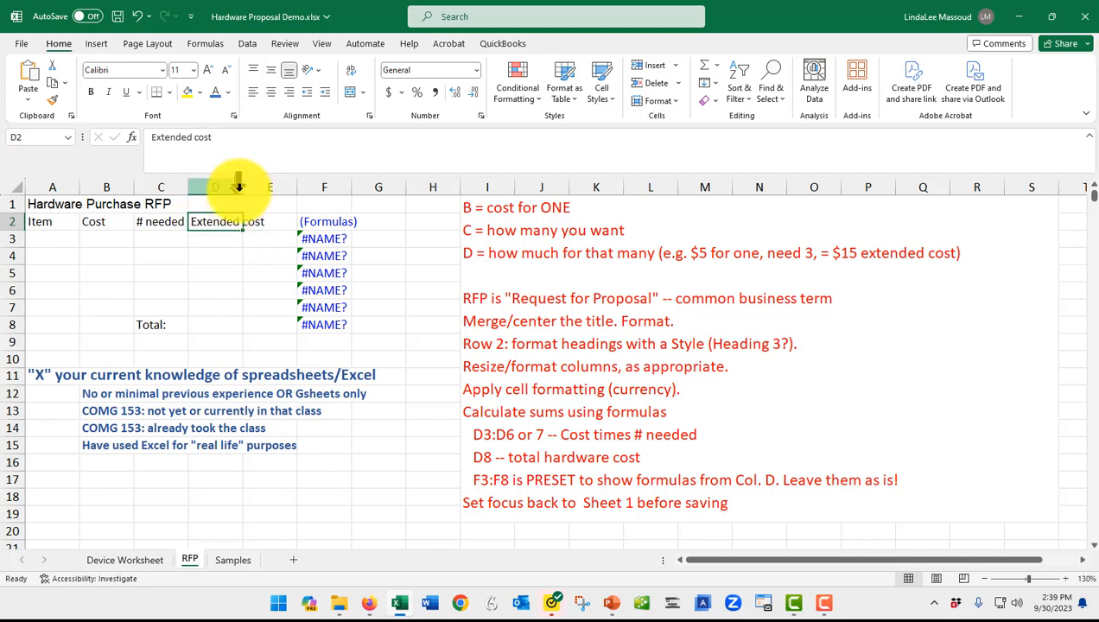
{"action": "left_click_drag", "start_coordinate": [243, 187], "coordinate": [278, 187]}
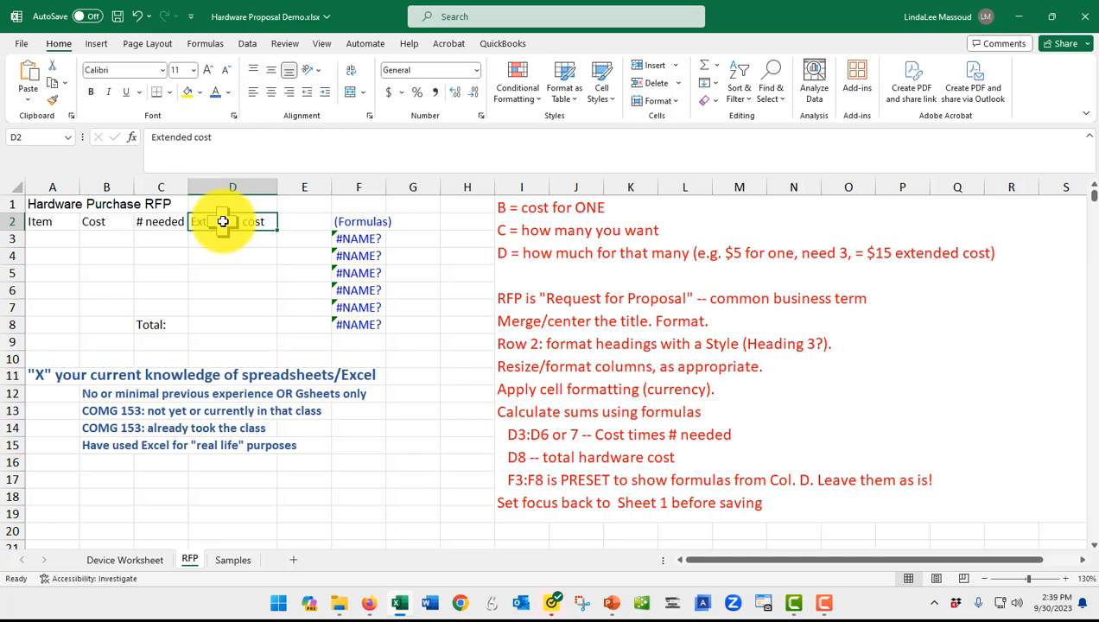
{"action": "left_click_drag", "start_coordinate": [278, 187], "coordinate": [256, 188]}
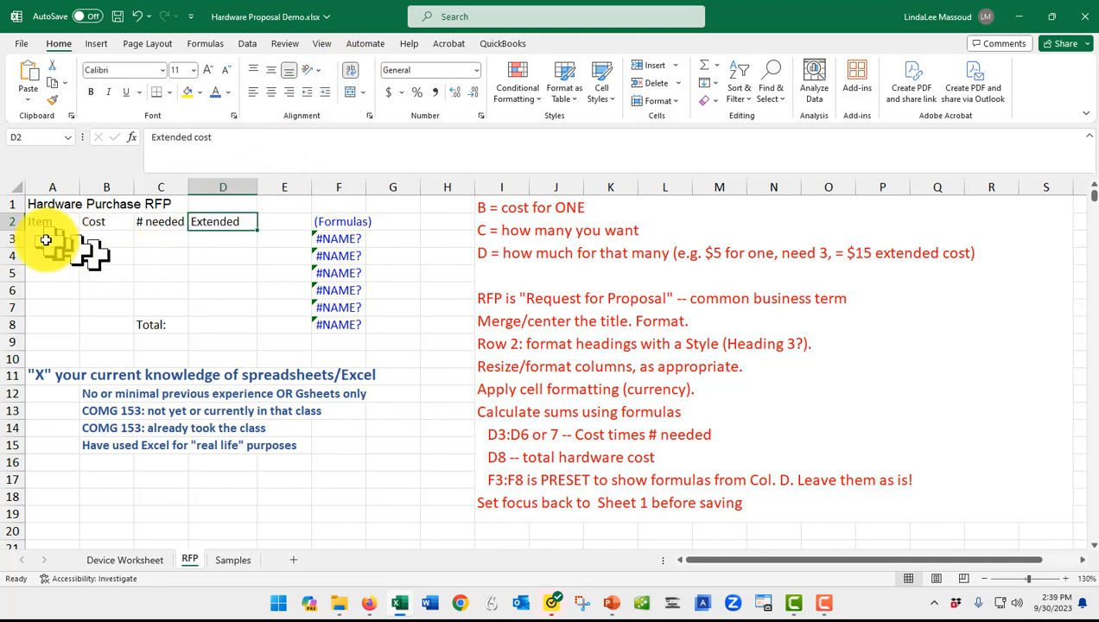
{"action": "left_click_drag", "start_coordinate": [17, 229], "coordinate": [17, 246]}
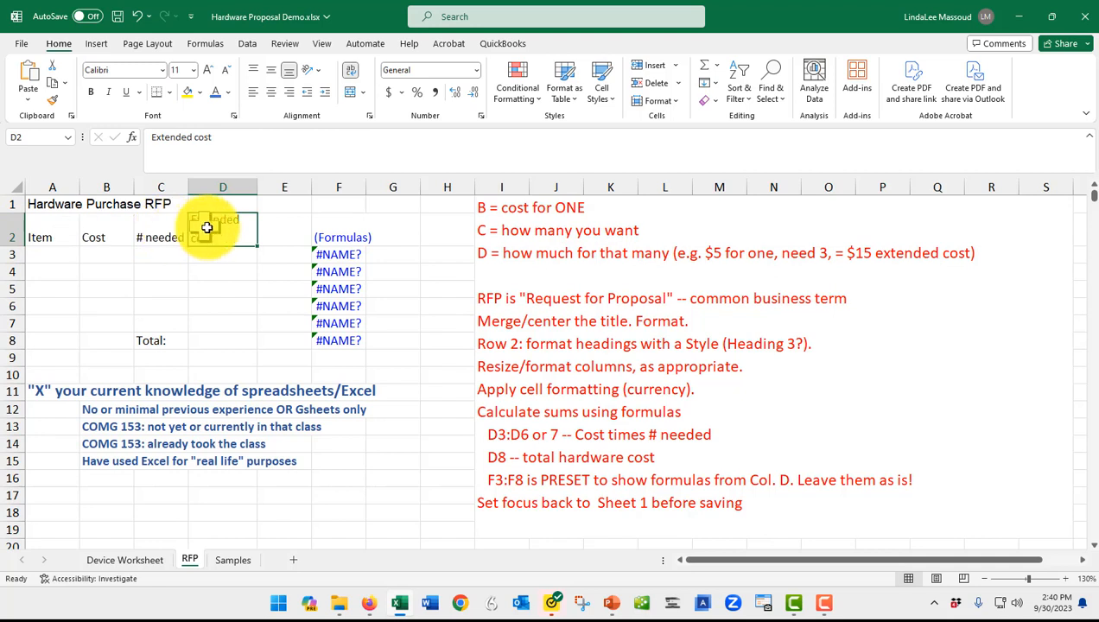
{"action": "left_click", "coordinate": [271, 91]}
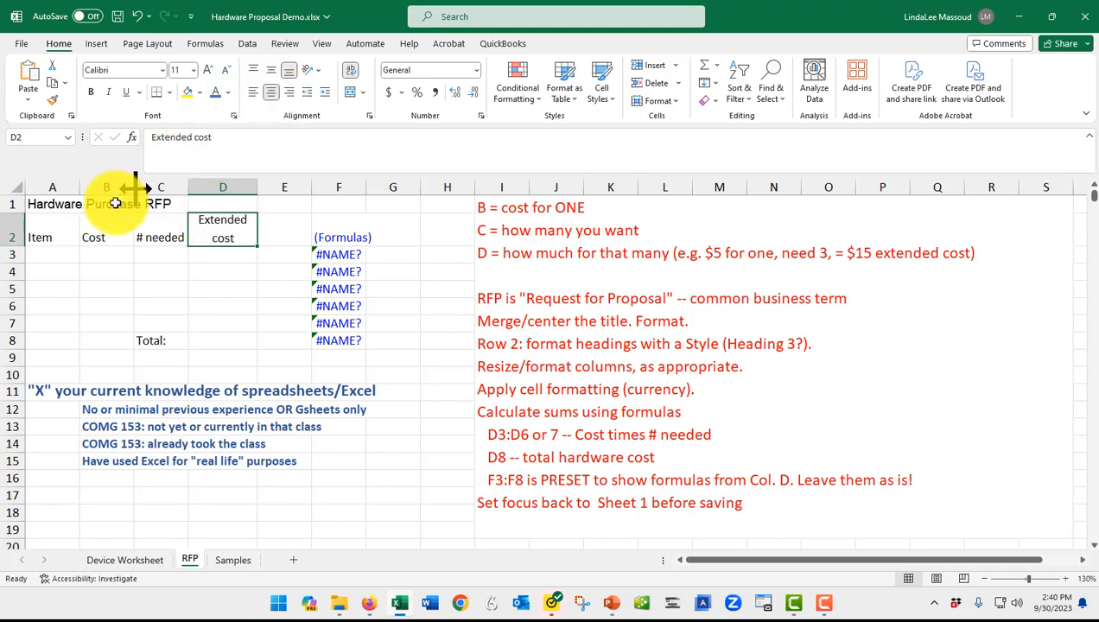
Merge and center the Hardware Purchase RFP title across A1:D1
{"action": "left_click", "coordinate": [38, 206]}
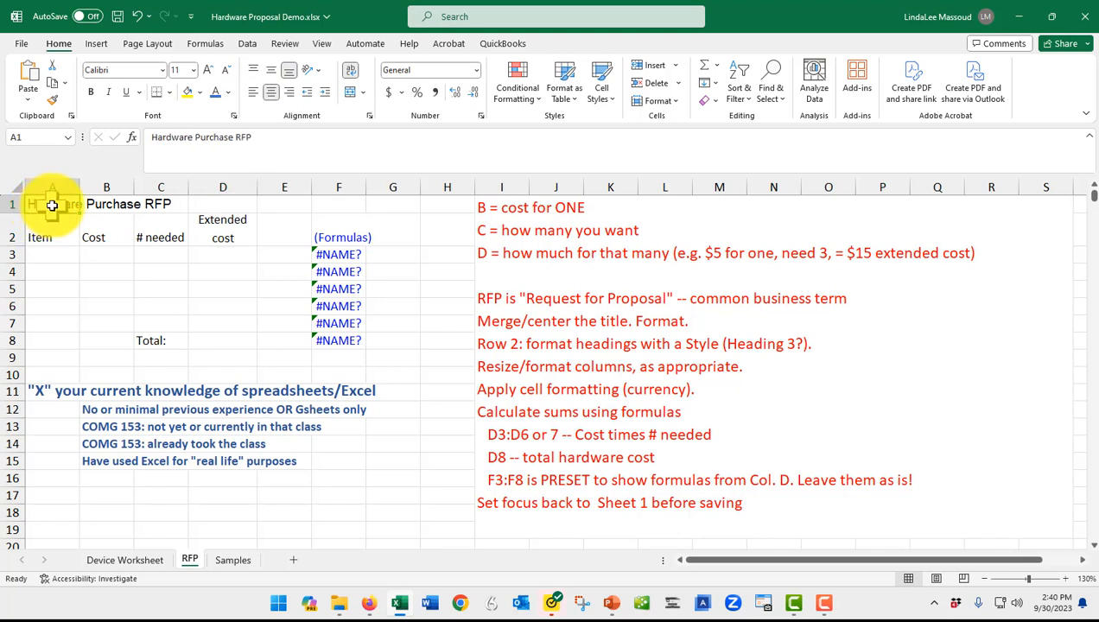
{"action": "left_click_drag", "start_coordinate": [52, 206], "coordinate": [213, 206]}
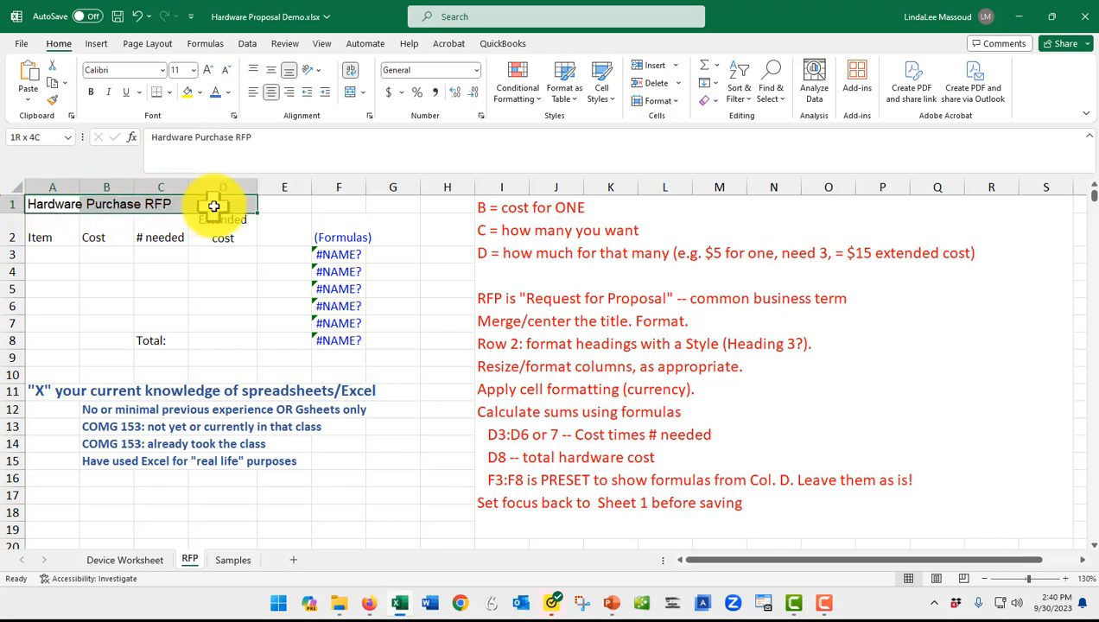
{"action": "left_click", "coordinate": [351, 92]}
{"action": "left_click", "coordinate": [361, 91]}
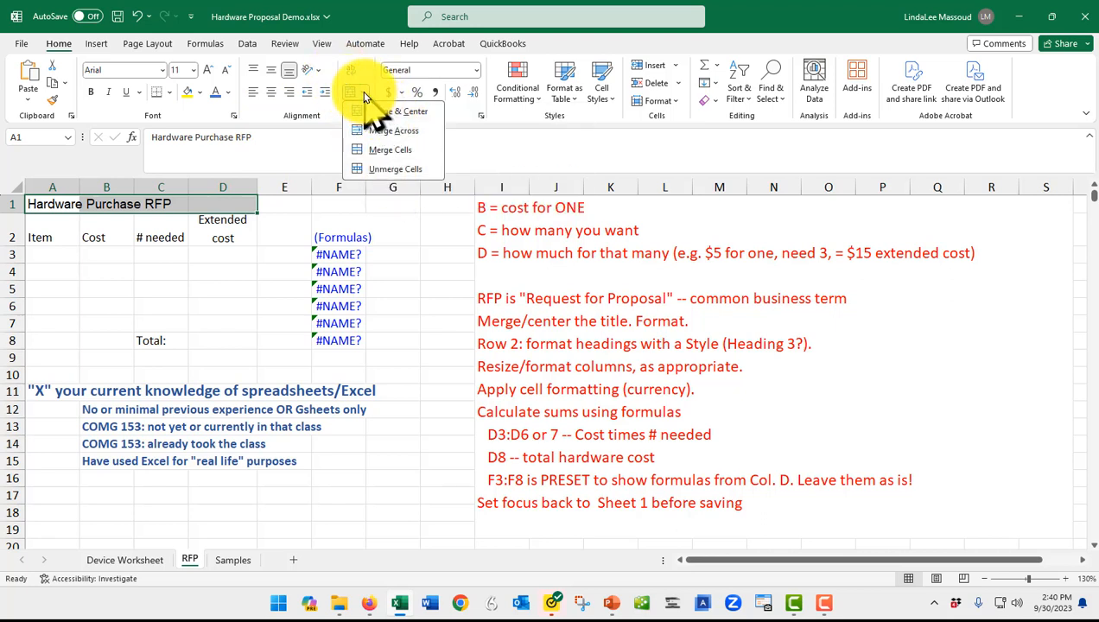
{"action": "left_click", "coordinate": [391, 112]}
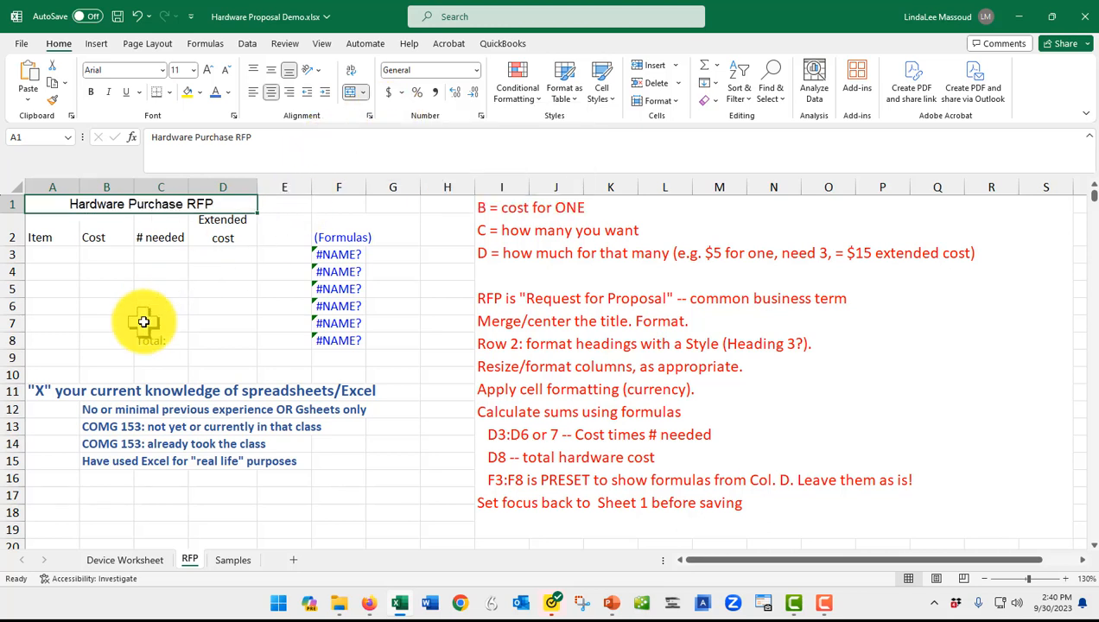
Fill the Item cells A3 to A5 with the placeholder entries als flasdkj f, asdlkfsdl f and asdfads';fs
{"action": "left_click", "coordinate": [39, 252]}
{"action": "type", "text": "asdfsdkj f"}
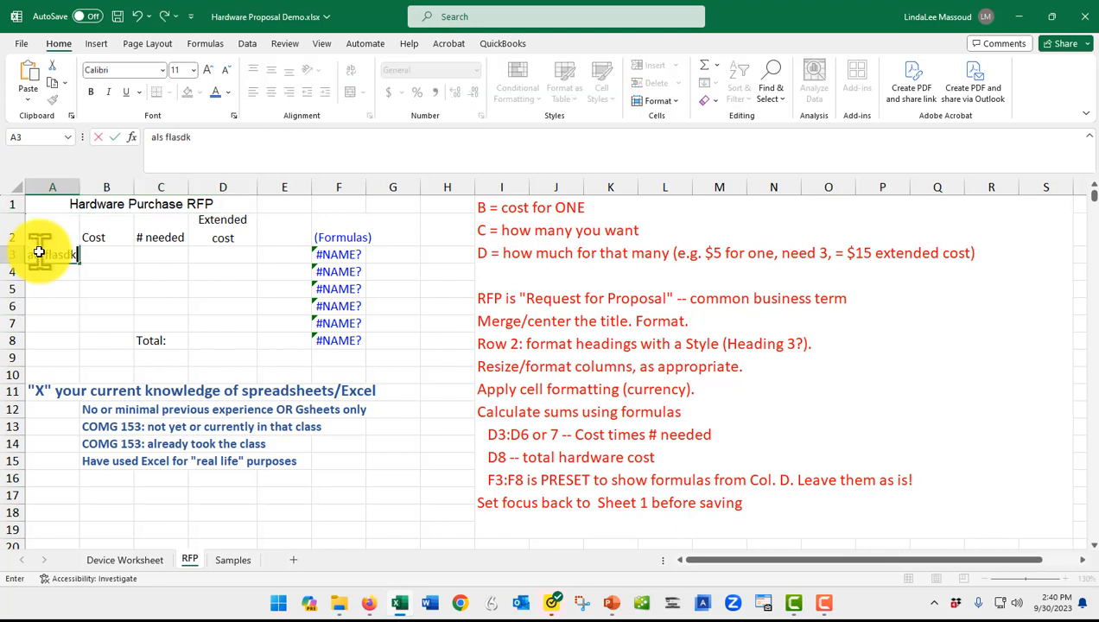
{"action": "key", "text": "Return"}
{"action": "type", "text": "asdlkjsdl f"}
{"action": "key", "text": "Return"}
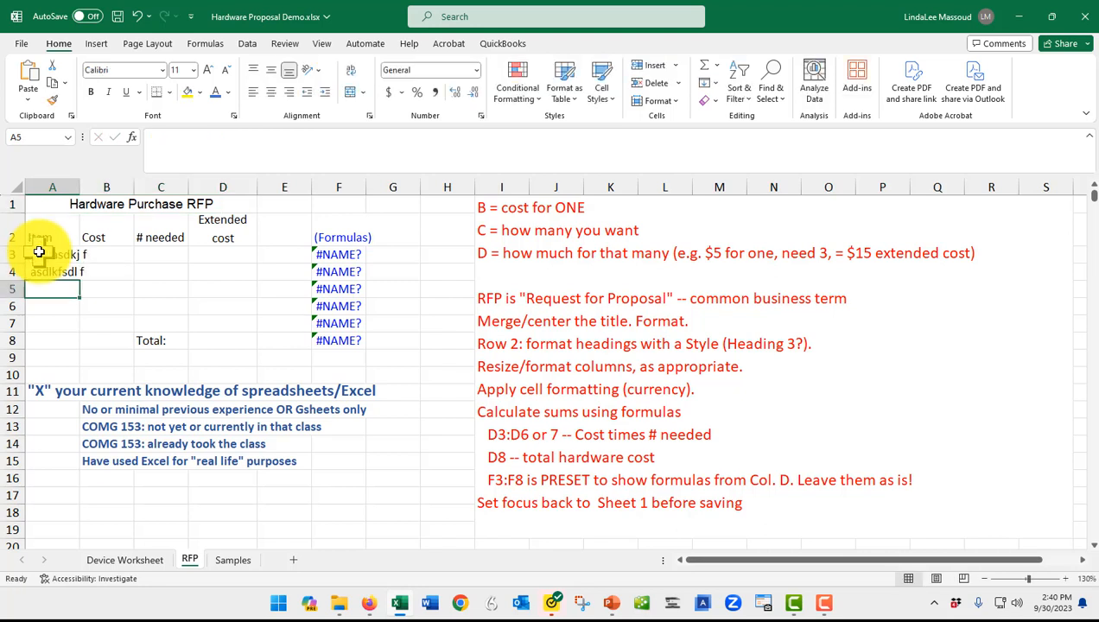
{"action": "type", "text": "asdfads';f"}
{"action": "key", "text": "Return"}
{"action": "key", "text": "Return"}
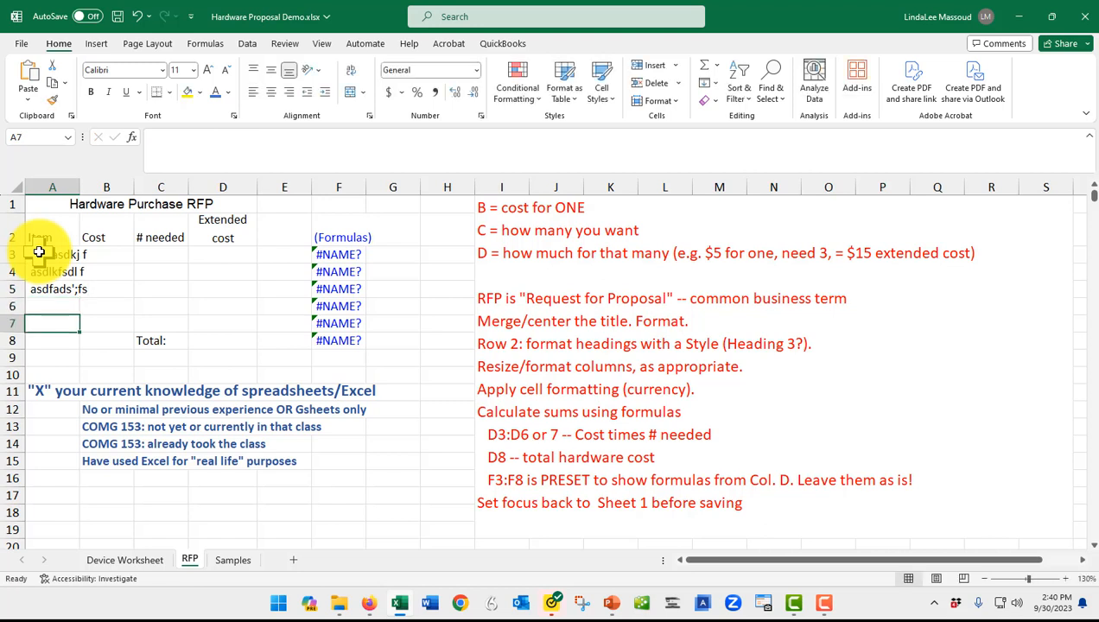
Apply the Currency number format to the Cost cells B3:B7
{"action": "left_click", "coordinate": [101, 251]}
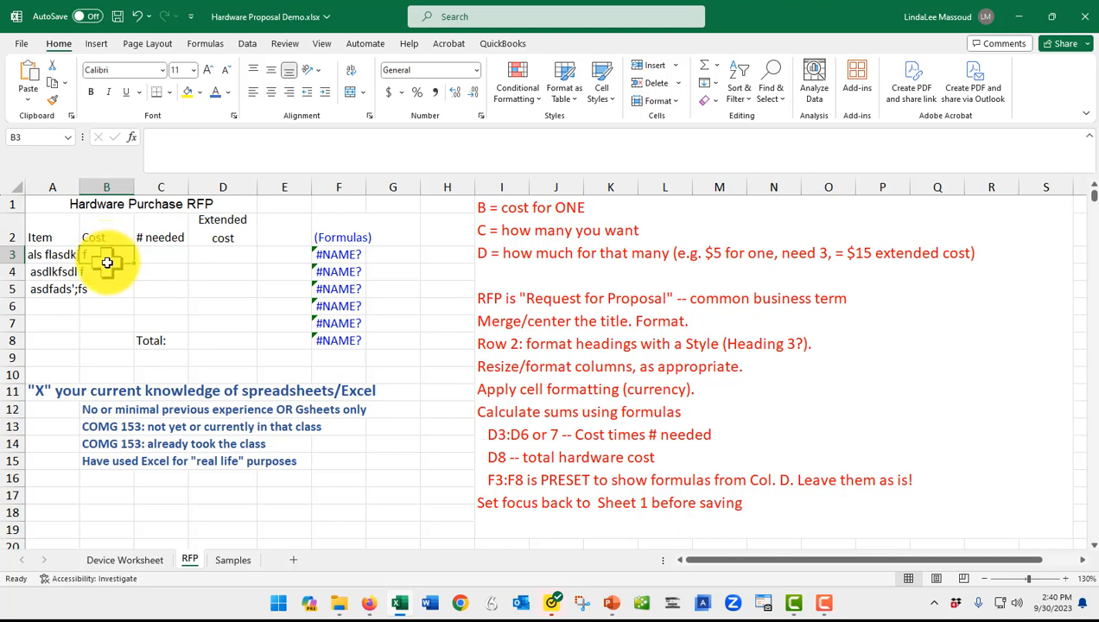
{"action": "left_click_drag", "start_coordinate": [107, 263], "coordinate": [107, 319]}
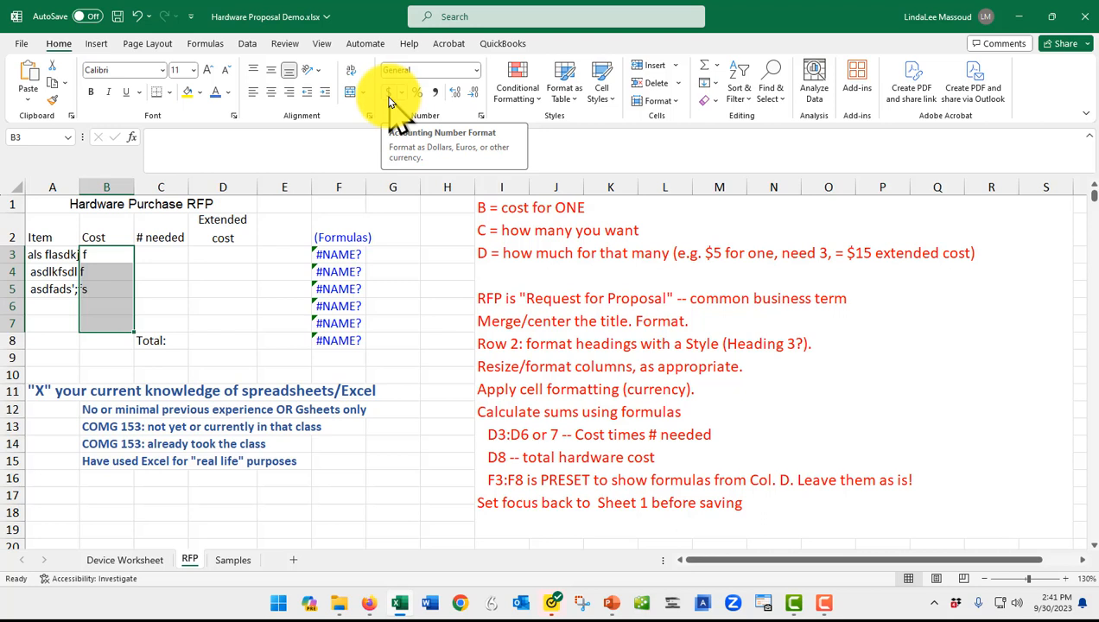
{"action": "left_click", "coordinate": [428, 71]}
{"action": "left_click", "coordinate": [476, 69]}
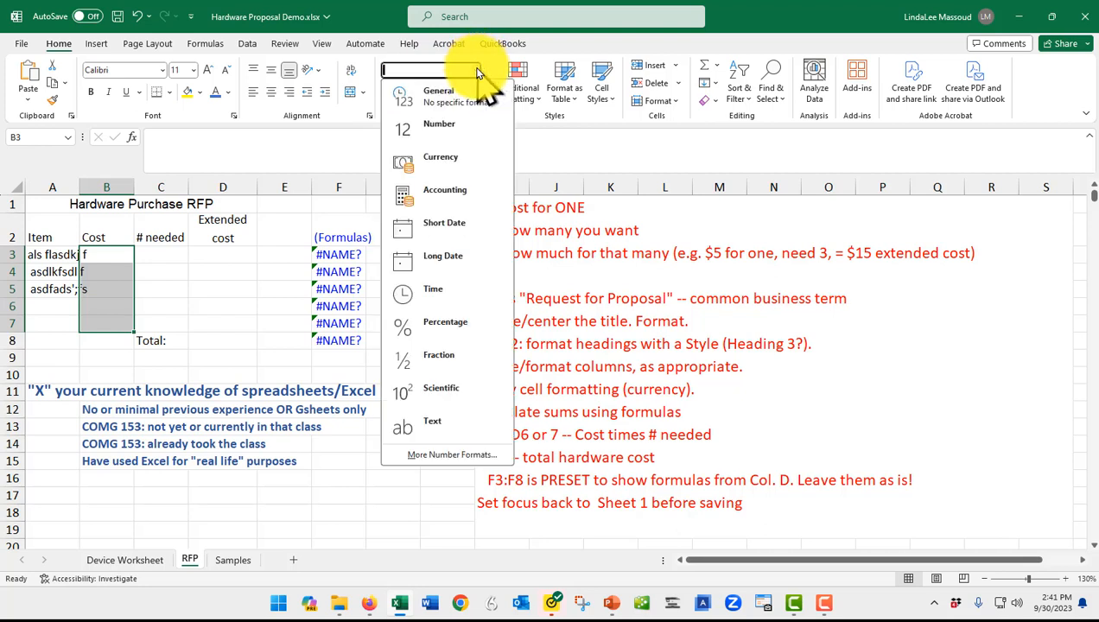
{"action": "left_click", "coordinate": [439, 157]}
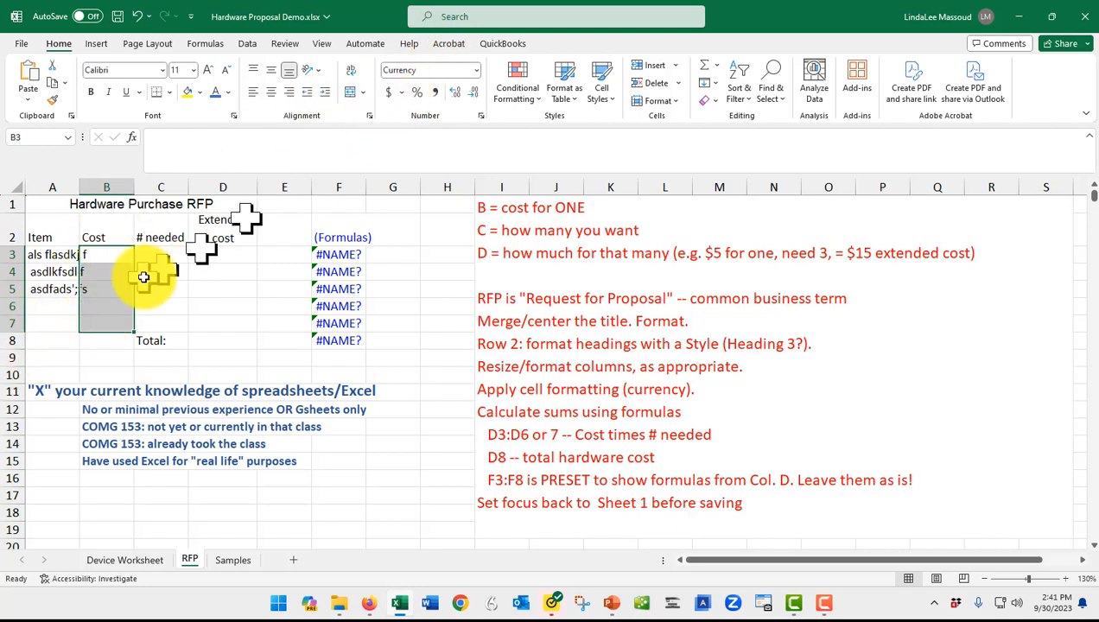
Enter a cost of 50 in B3 and a quantity of 2 in C3 for the first item
{"action": "left_click", "coordinate": [116, 265]}
{"action": "key", "text": "Up"}
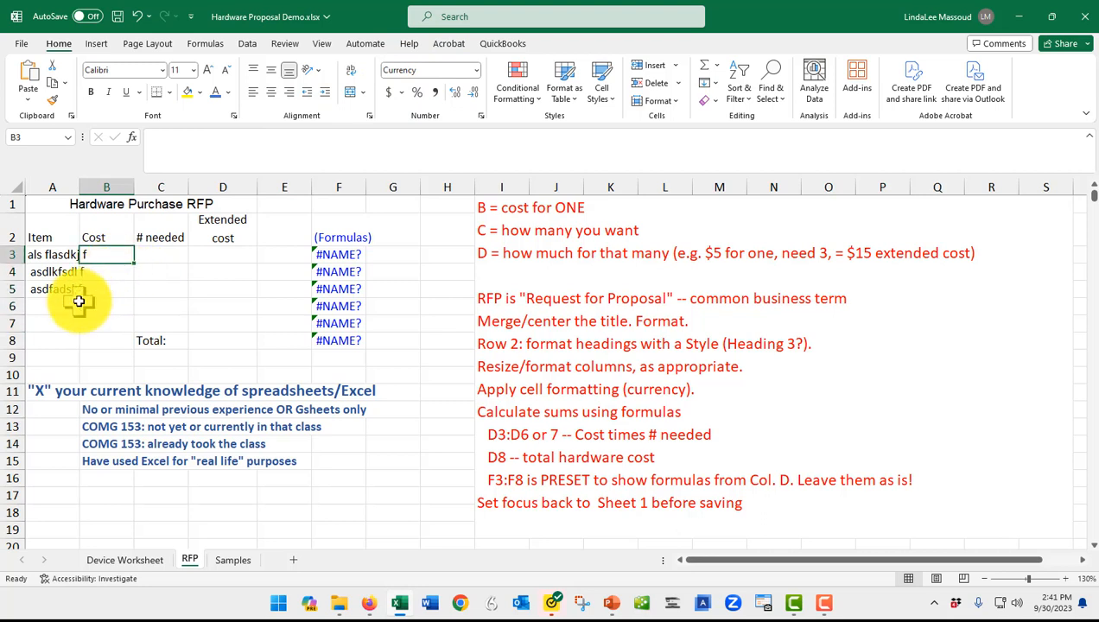
{"action": "type", "text": "50"}
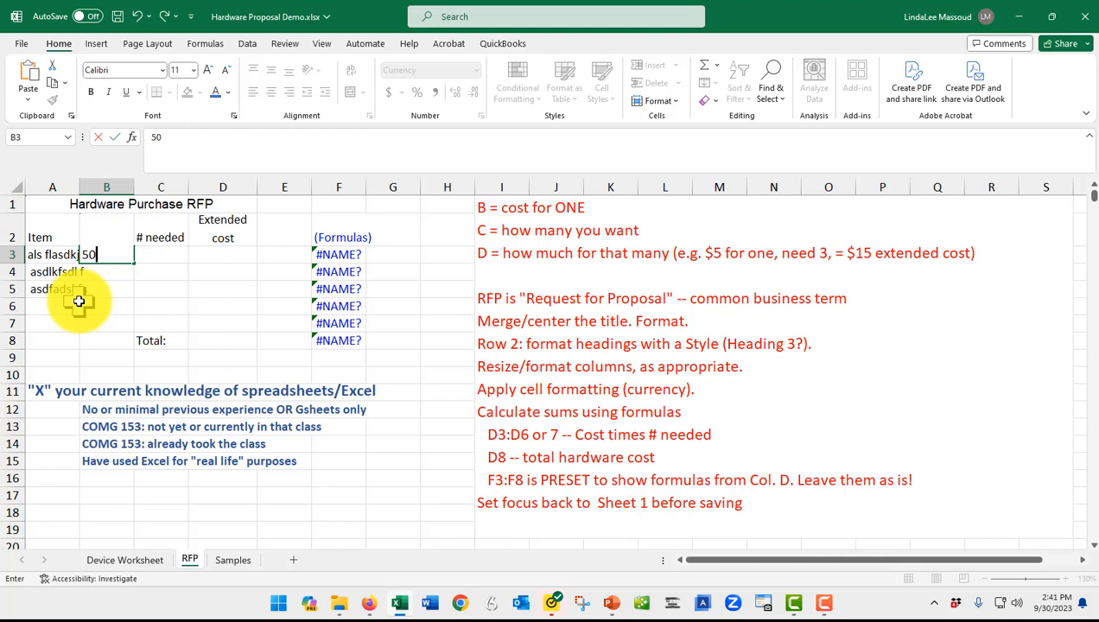
{"action": "key", "text": "Tab"}
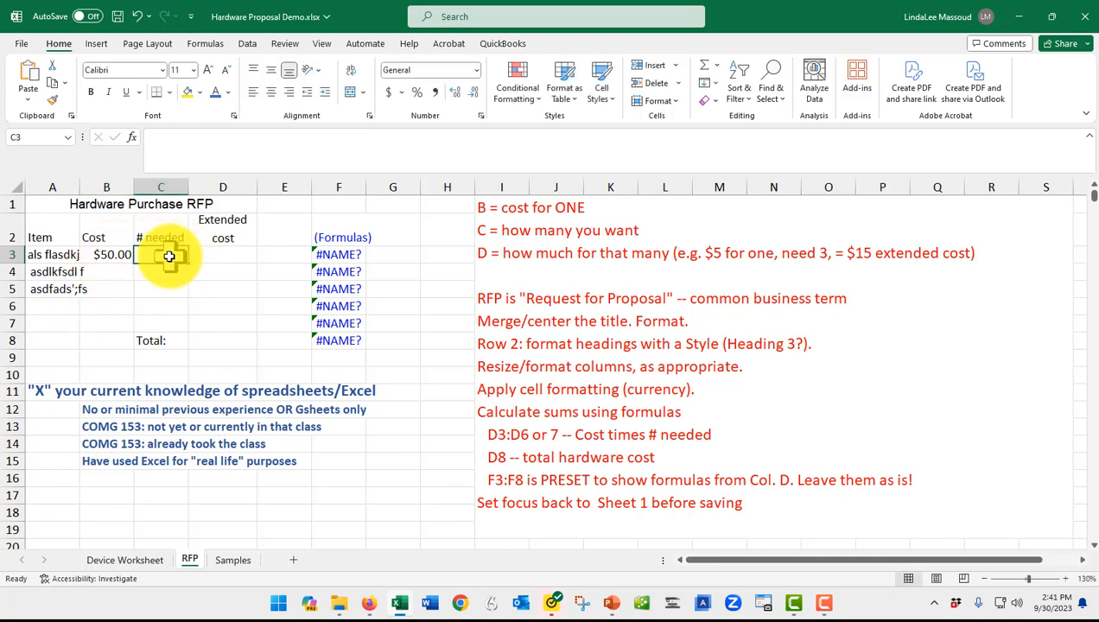
{"action": "type", "text": "2"}
{"action": "key", "text": "Return"}
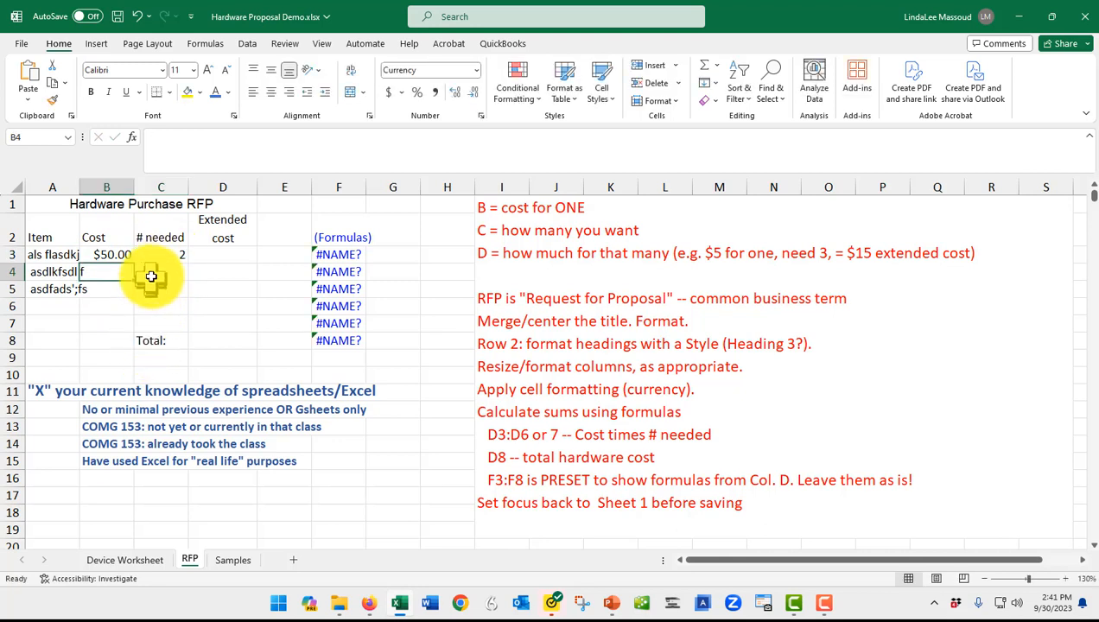
Enter 100 as a fixed extended cost in D3
{"action": "left_click", "coordinate": [220, 251]}
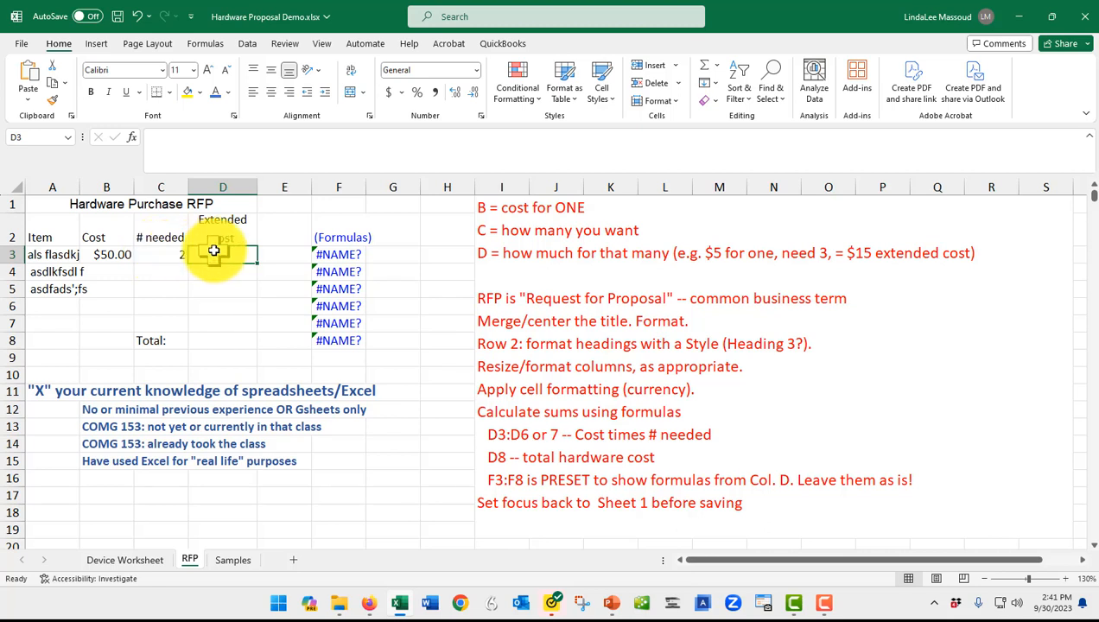
{"action": "type", "text": "100"}
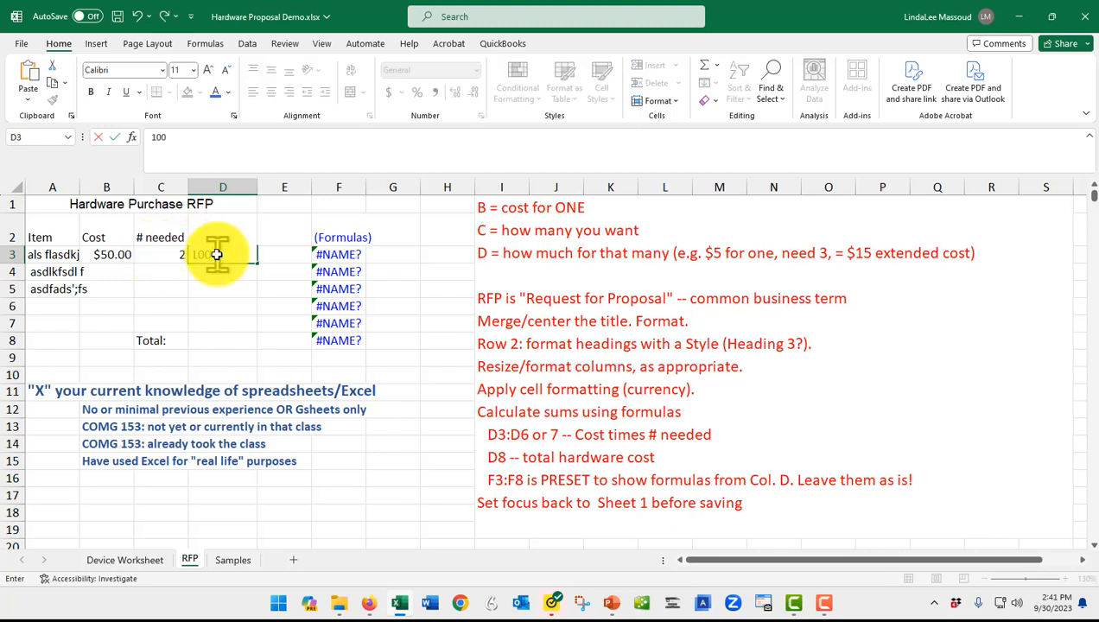
{"action": "key", "text": "Return"}
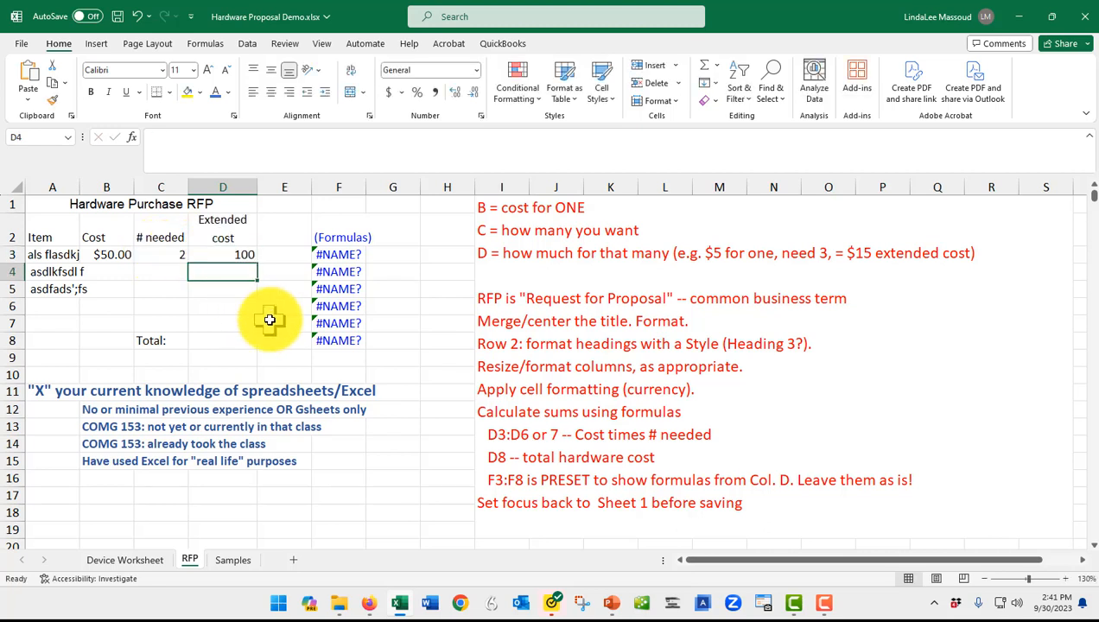
Set the # needed value in C3 to 3 and clear the extended cost in D3
{"action": "left_click", "coordinate": [153, 255]}
{"action": "key", "text": "Right"}
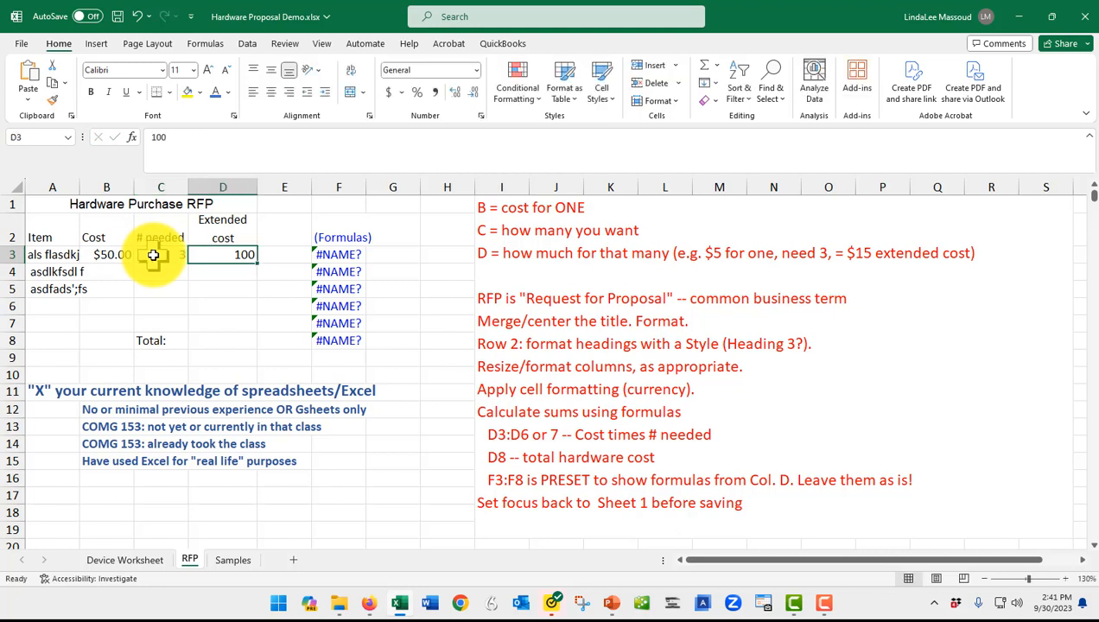
{"action": "key", "text": "Delete"}
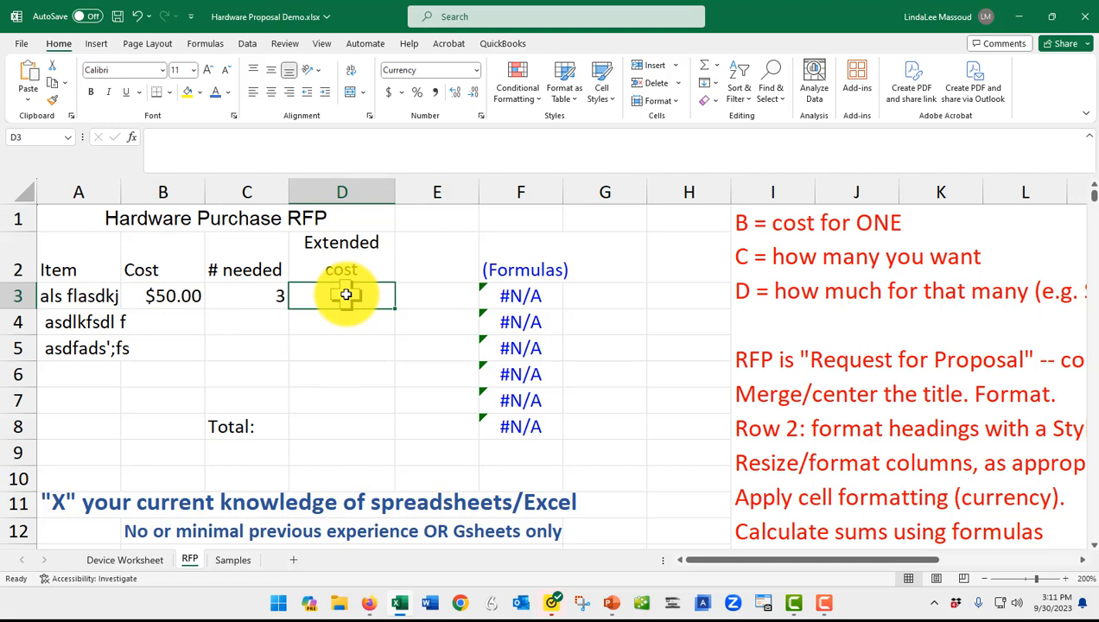
Enter 150 as a fixed extended cost in D3
{"action": "type", "text": "="}
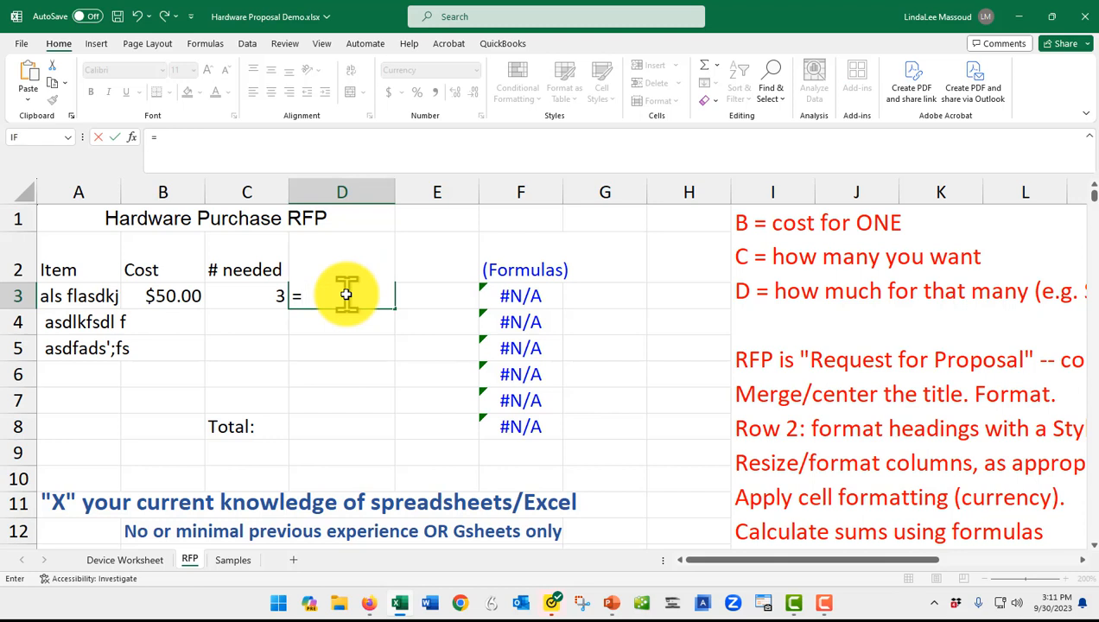
{"action": "key", "text": "BackSpace"}
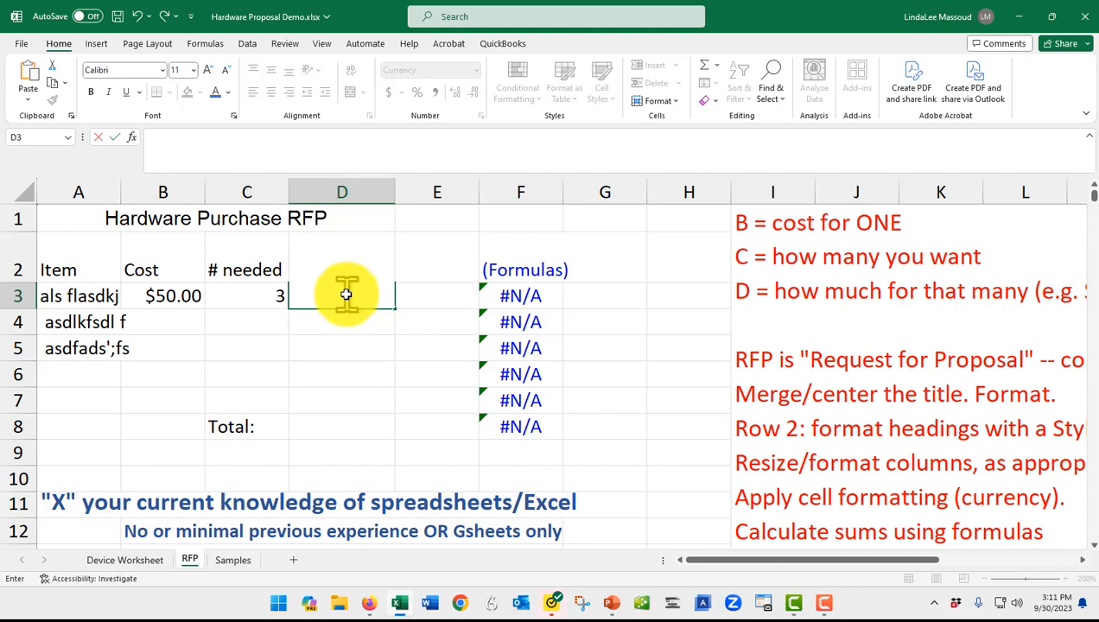
{"action": "type", "text": "150"}
{"action": "key", "text": "Left"}
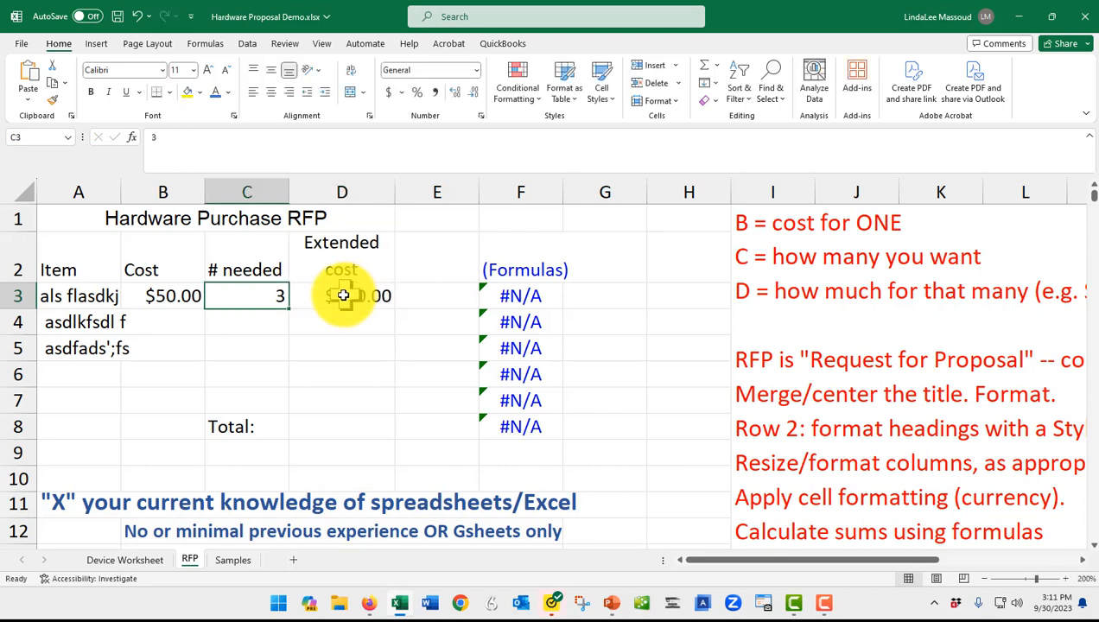
Set the # needed value in C3 to 2 and clear the fixed extended cost from D3
{"action": "type", "text": "2"}
{"action": "key", "text": "Return"}
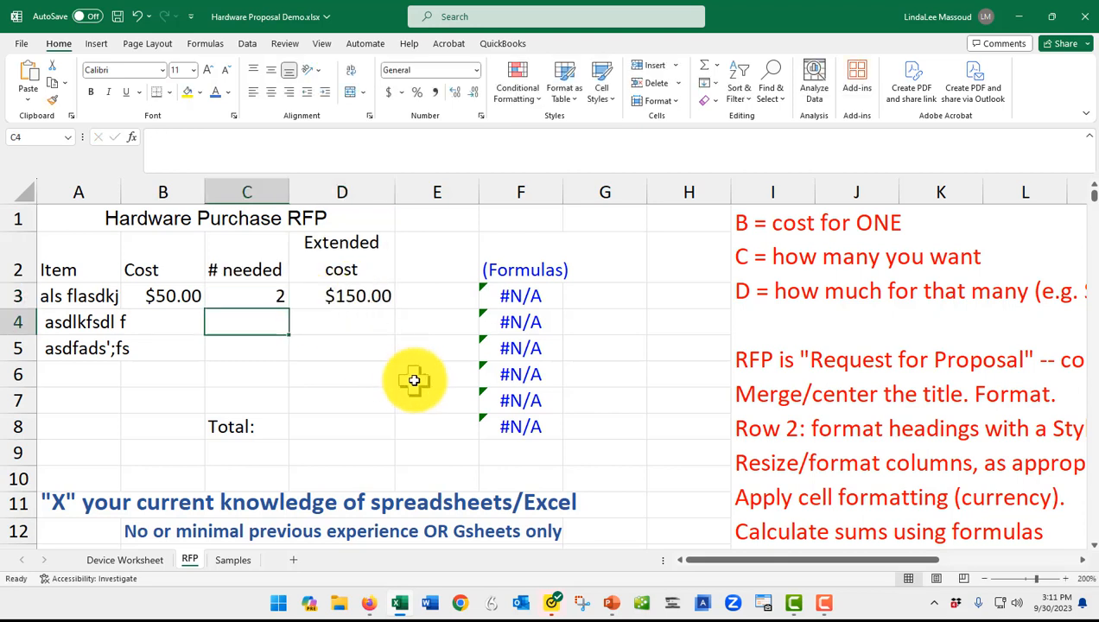
{"action": "key", "text": "Up"}
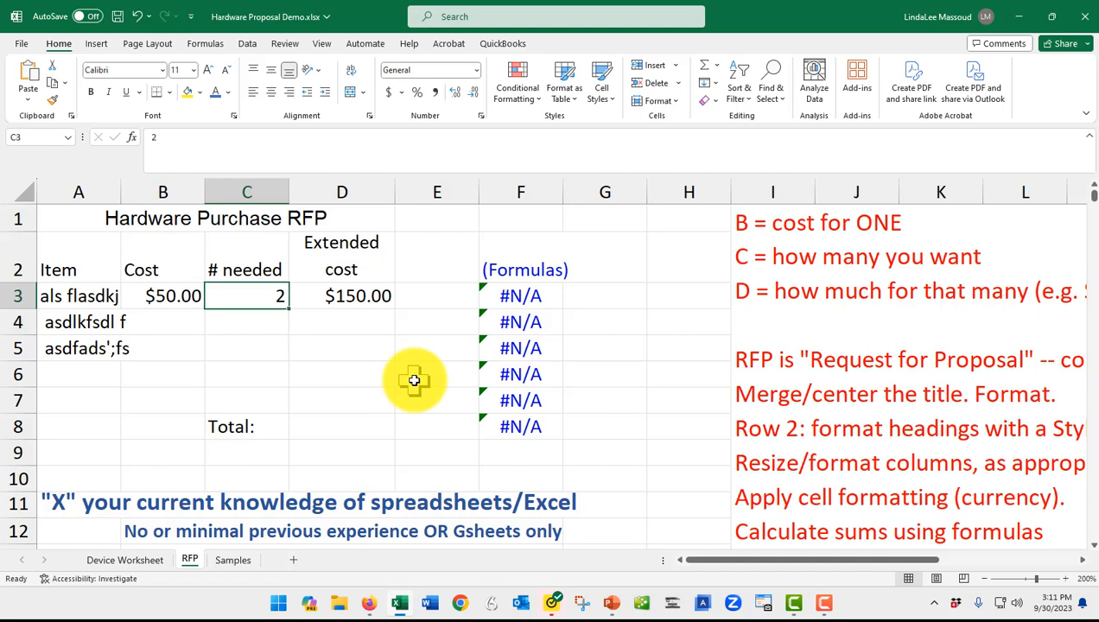
{"action": "left_click", "coordinate": [349, 292]}
{"action": "key", "text": "Delete"}
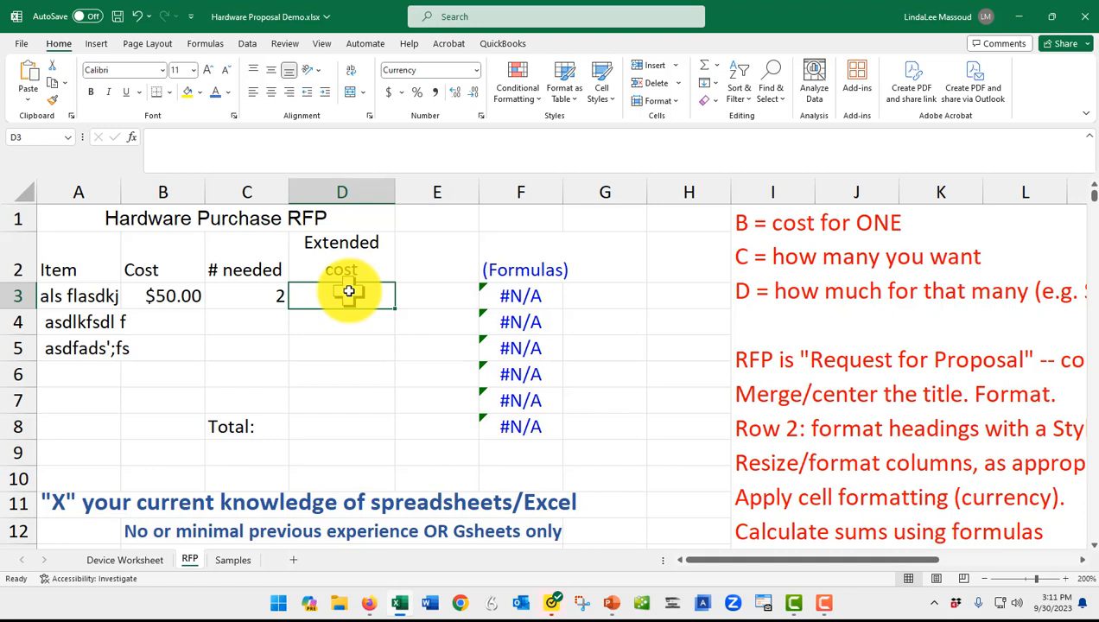
Enter the formula =B3*C3 in D3 and check it against the preset formula display in F3
{"action": "type", "text": "="}
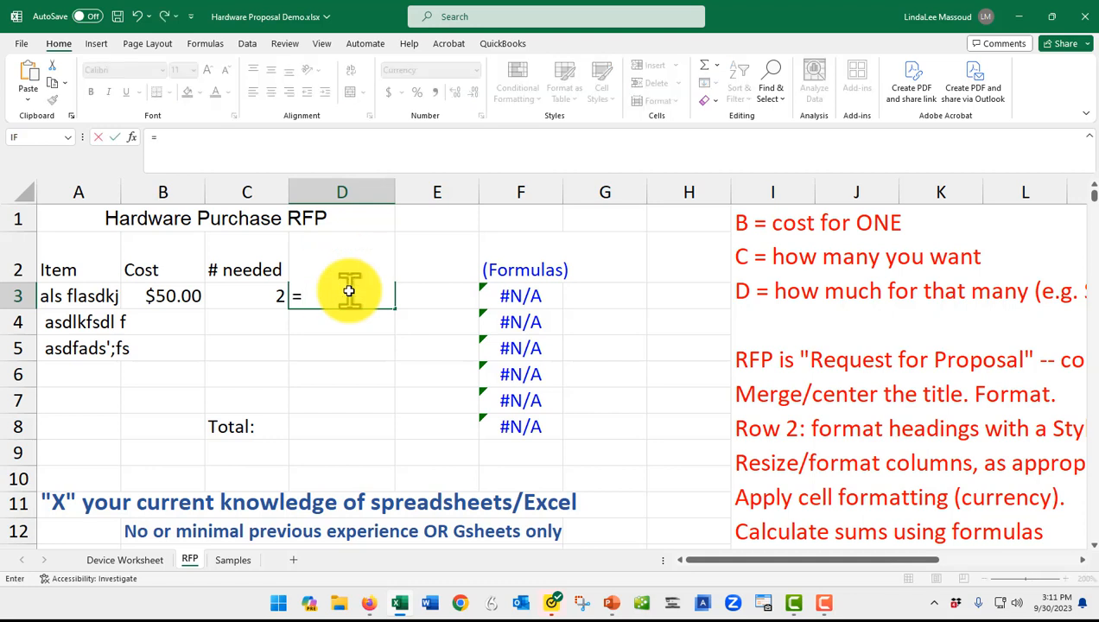
{"action": "left_click", "coordinate": [164, 295]}
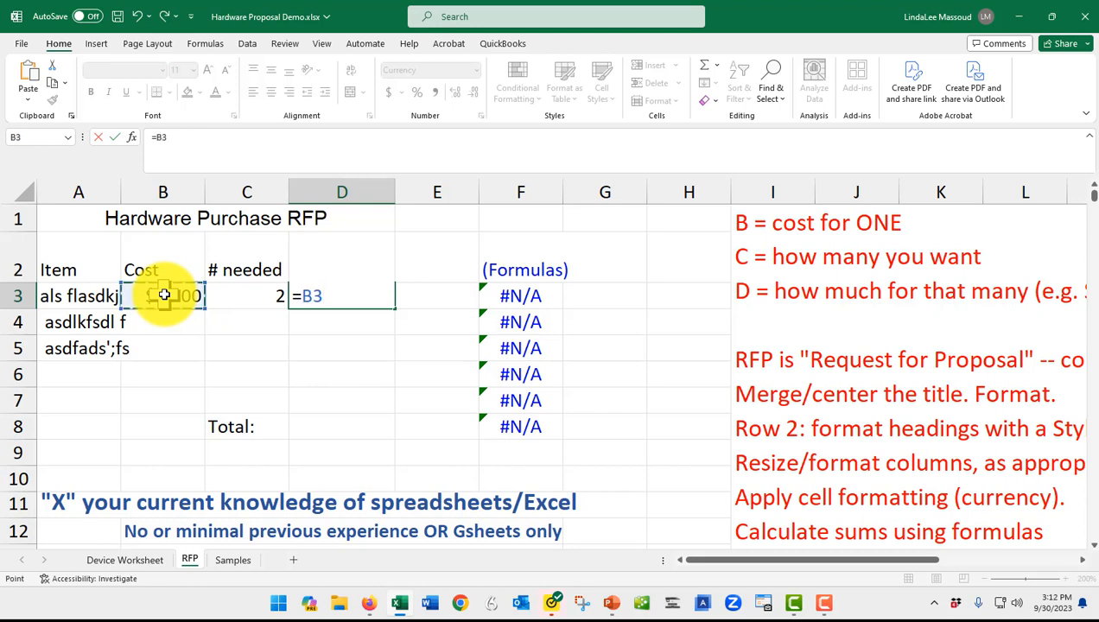
{"action": "type", "text": "*"}
{"action": "left_click", "coordinate": [254, 299]}
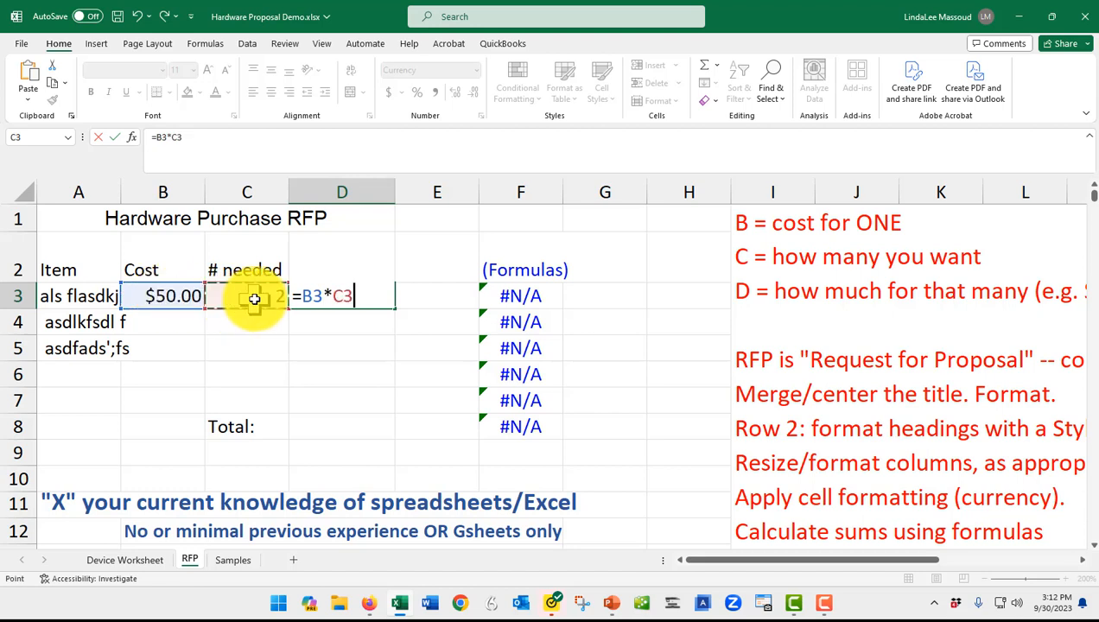
{"action": "key", "text": "Return"}
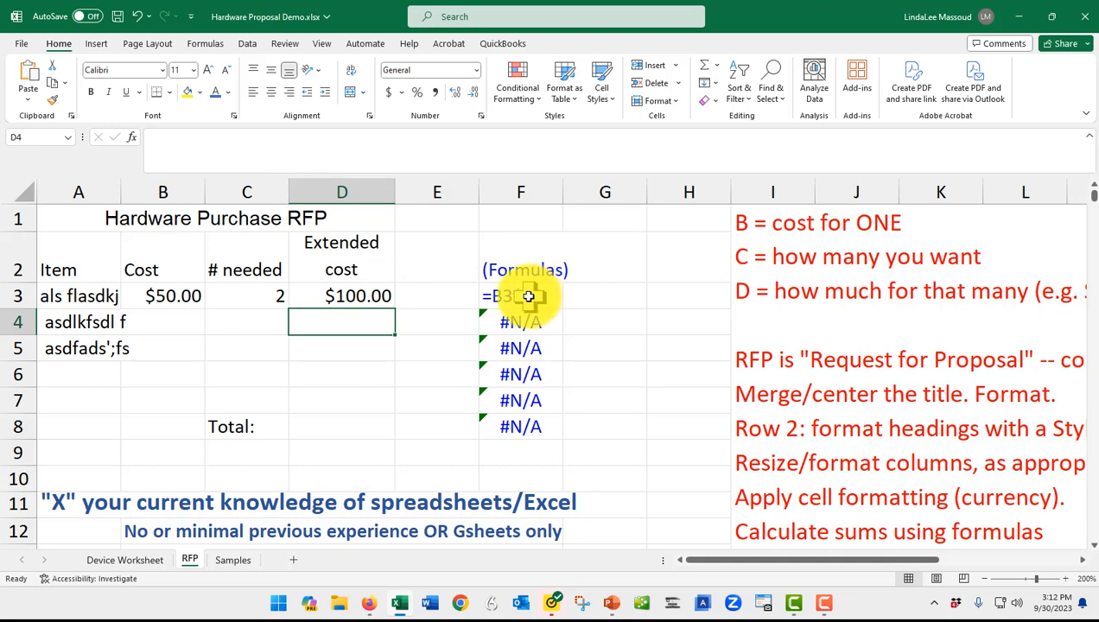
{"action": "left_click", "coordinate": [345, 300]}
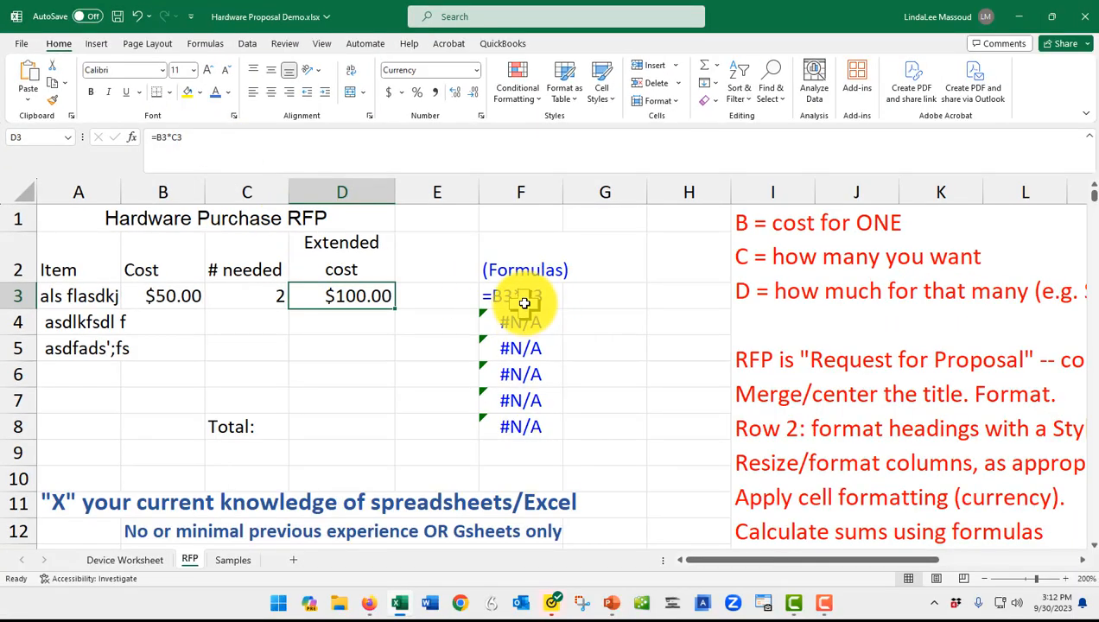
{"action": "left_click", "coordinate": [513, 297]}
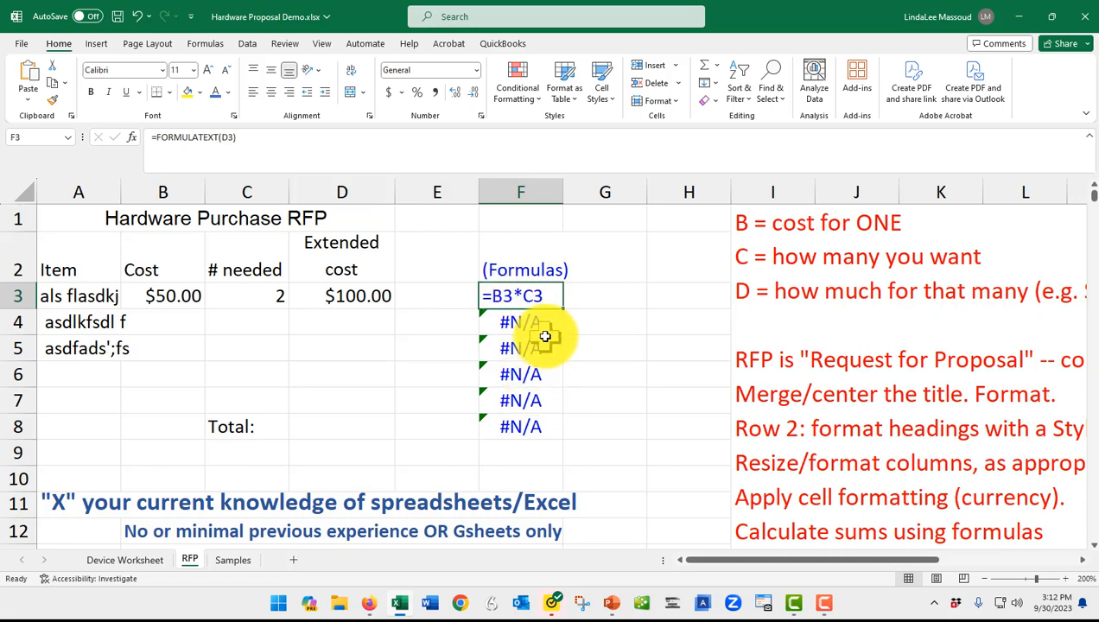
Fill the extended cost formula from D3 down through D6
{"action": "left_click", "coordinate": [332, 299]}
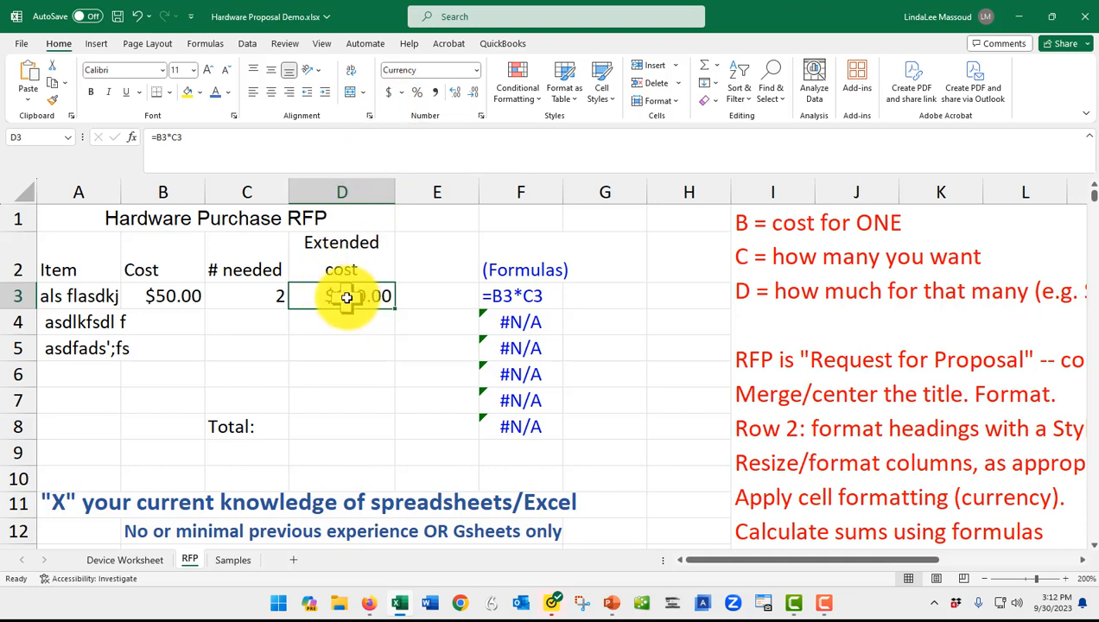
{"action": "left_click_drag", "start_coordinate": [345, 297], "coordinate": [349, 391]}
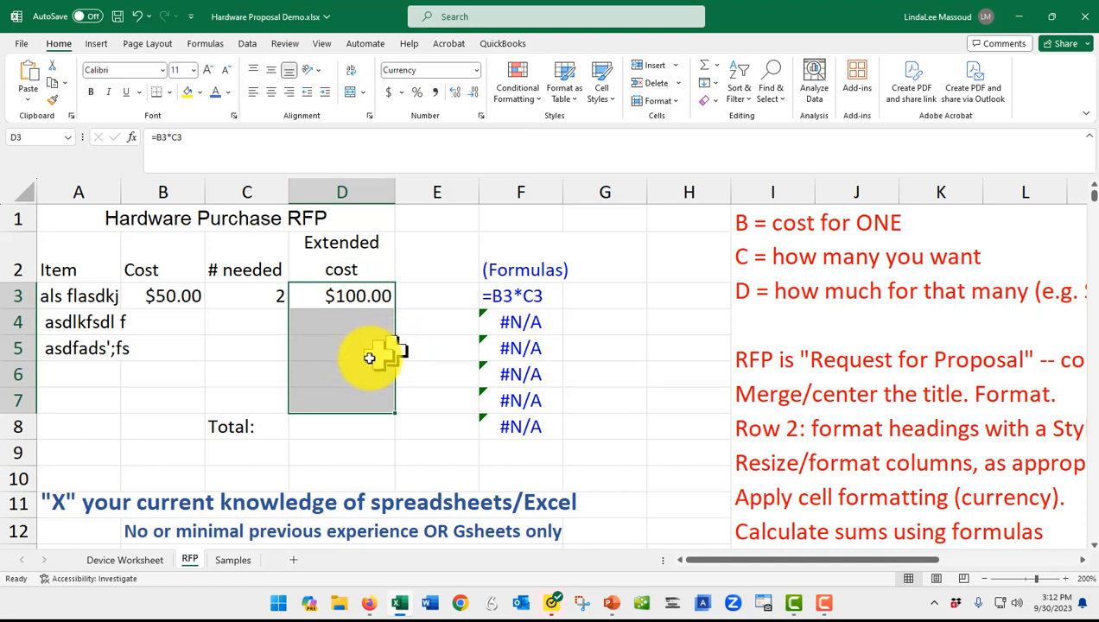
{"action": "left_click", "coordinate": [349, 303]}
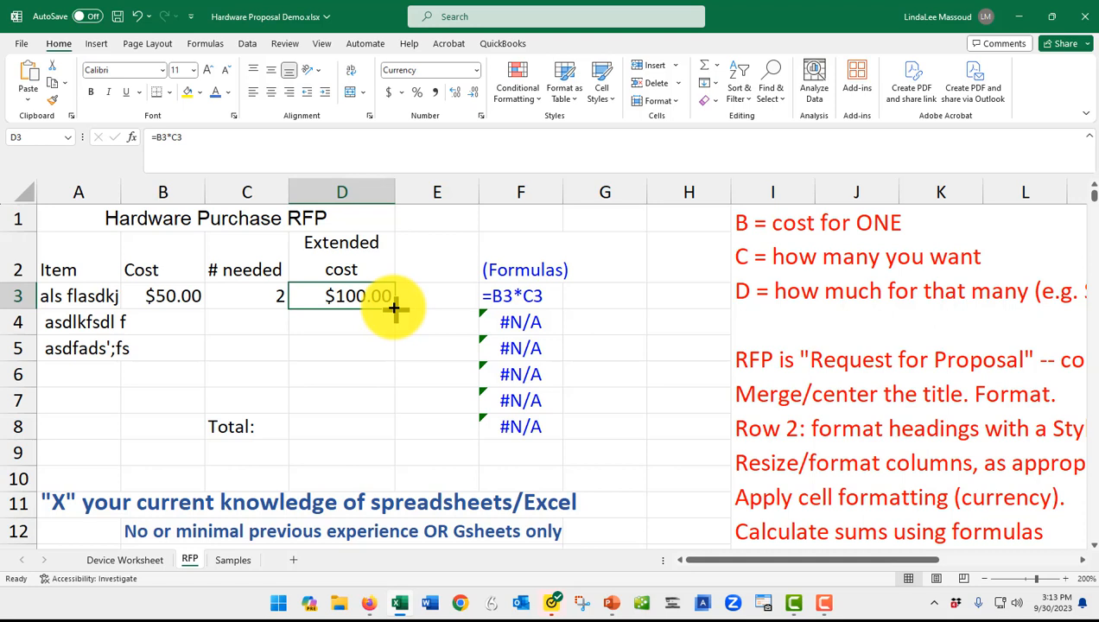
{"action": "left_click_drag", "start_coordinate": [393, 306], "coordinate": [399, 382]}
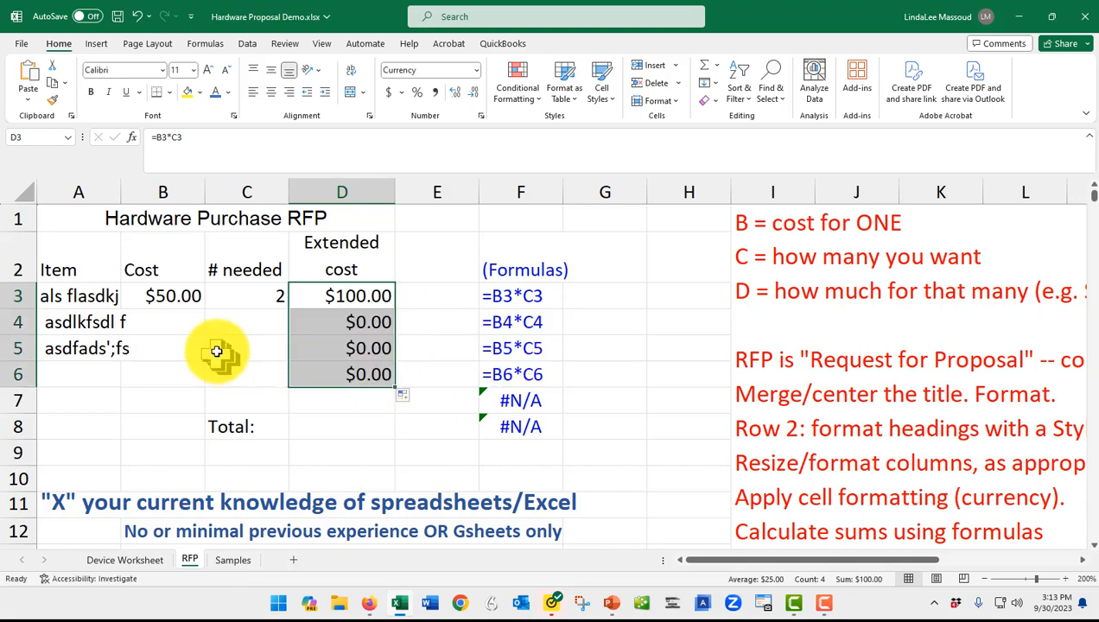
Enter a cost of 1000 in B4 and a quantity of 1 in C4 for the second item
{"action": "left_click", "coordinate": [172, 326]}
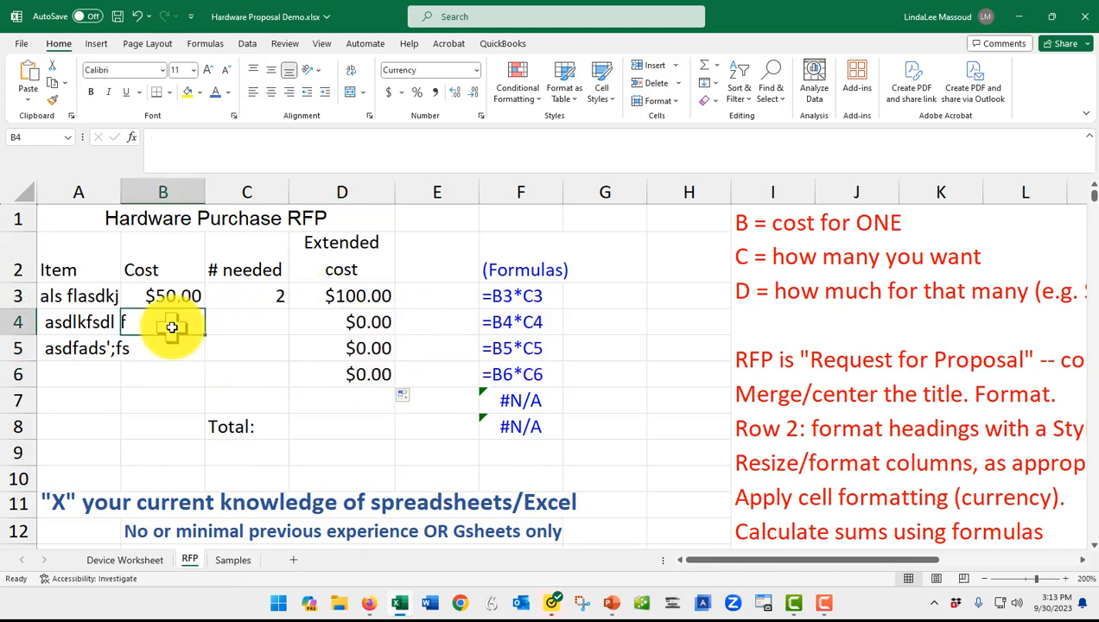
{"action": "type", "text": "1000"}
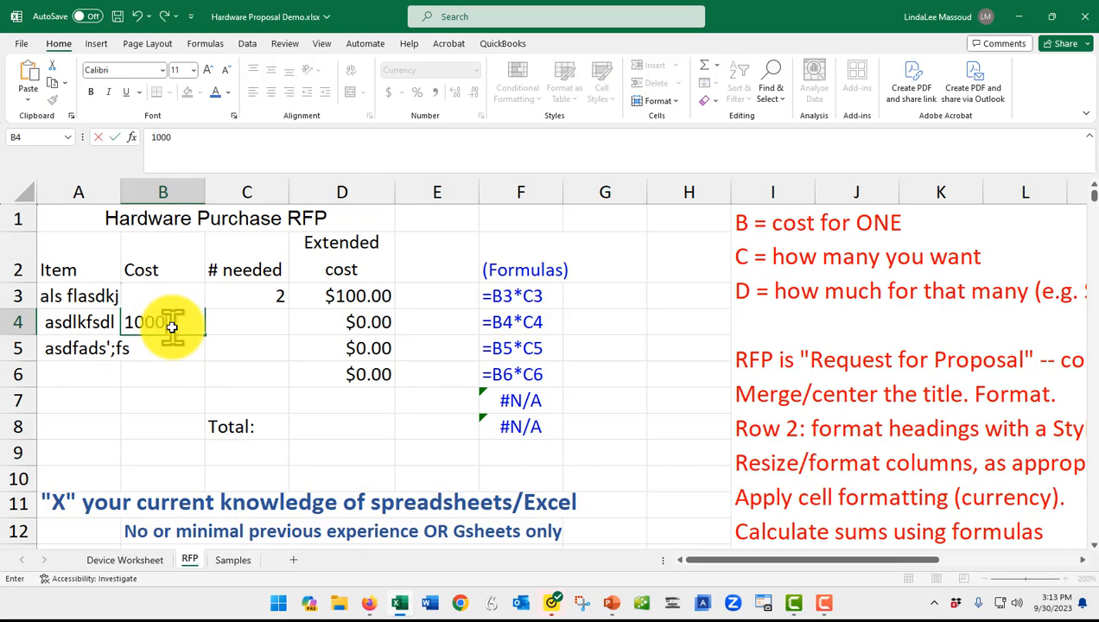
{"action": "key", "text": "Tab"}
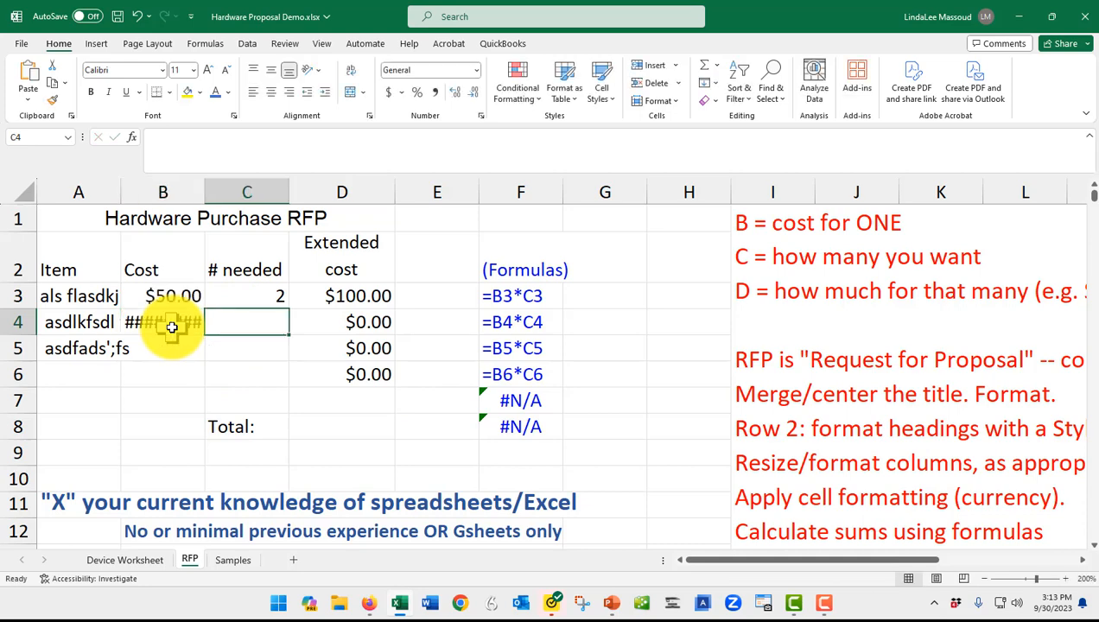
{"action": "type", "text": "1"}
{"action": "key", "text": "Down"}
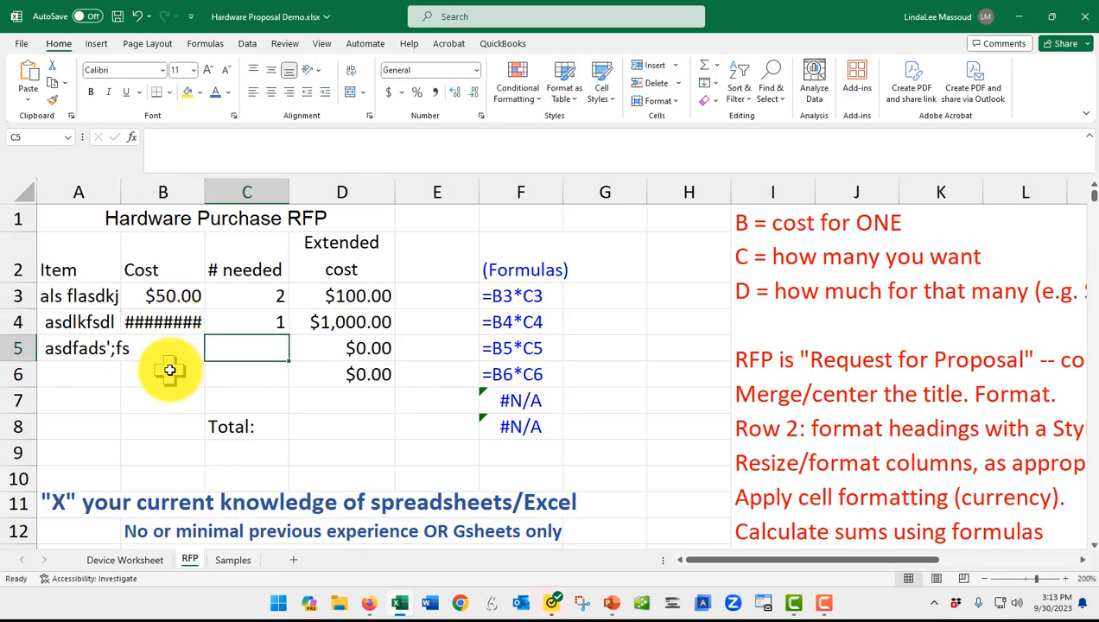
Widen column B enough to display the full currency amount in B4
{"action": "left_click", "coordinate": [166, 321]}
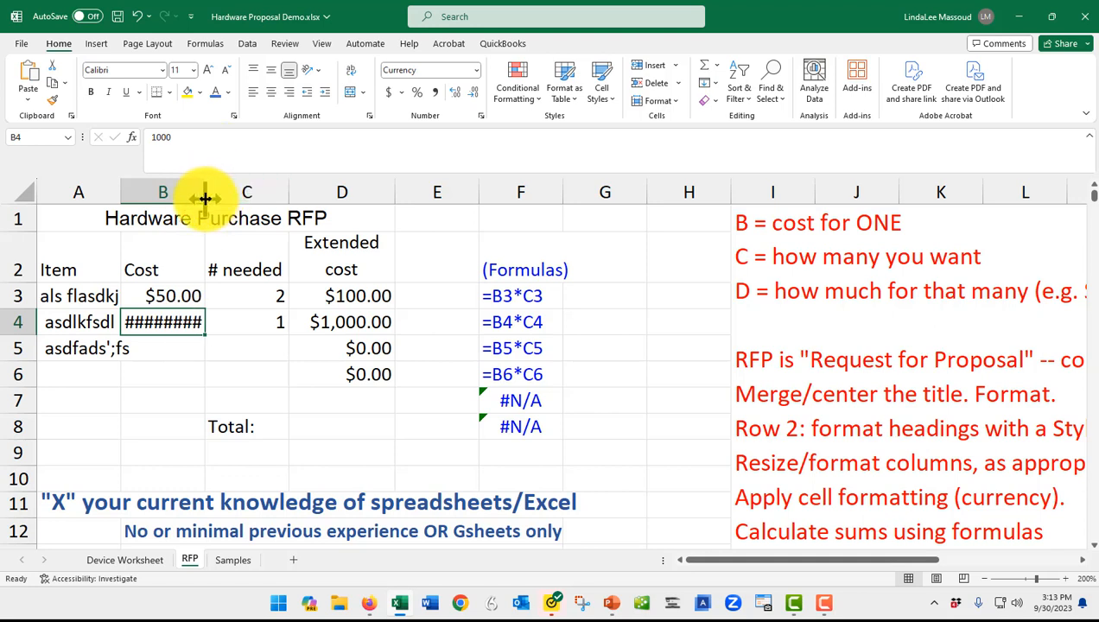
{"action": "left_click_drag", "start_coordinate": [204, 197], "coordinate": [231, 198]}
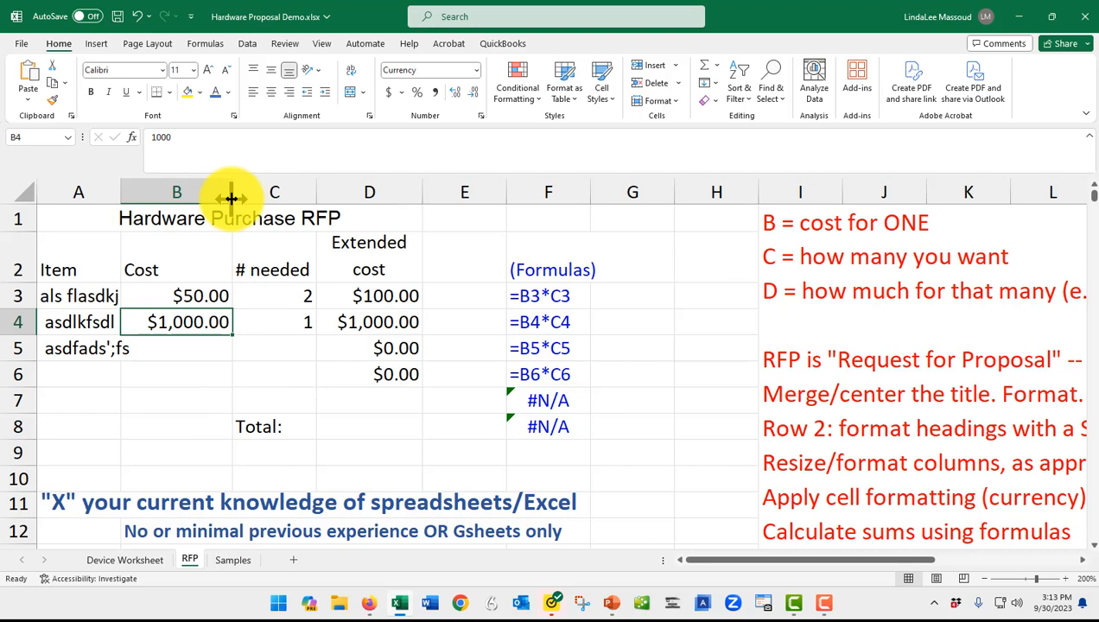
Close the Copilot pane and apply the Heading 3 cell style to the column headings in A2:D2
{"action": "left_click", "coordinate": [799, 430]}
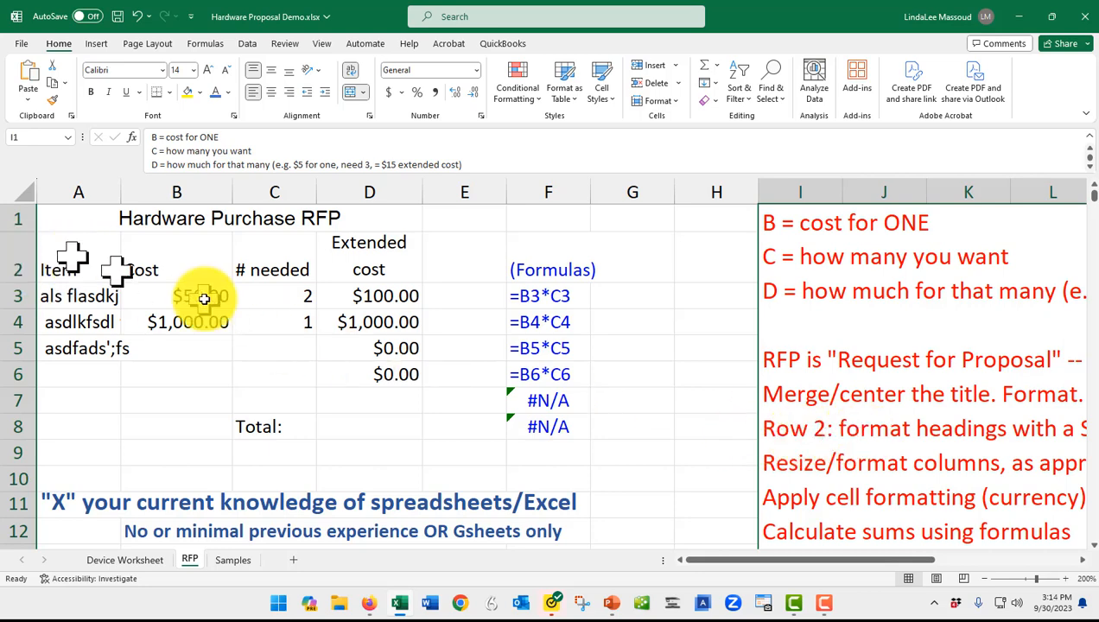
{"action": "left_click_drag", "start_coordinate": [792, 561], "coordinate": [575, 555]}
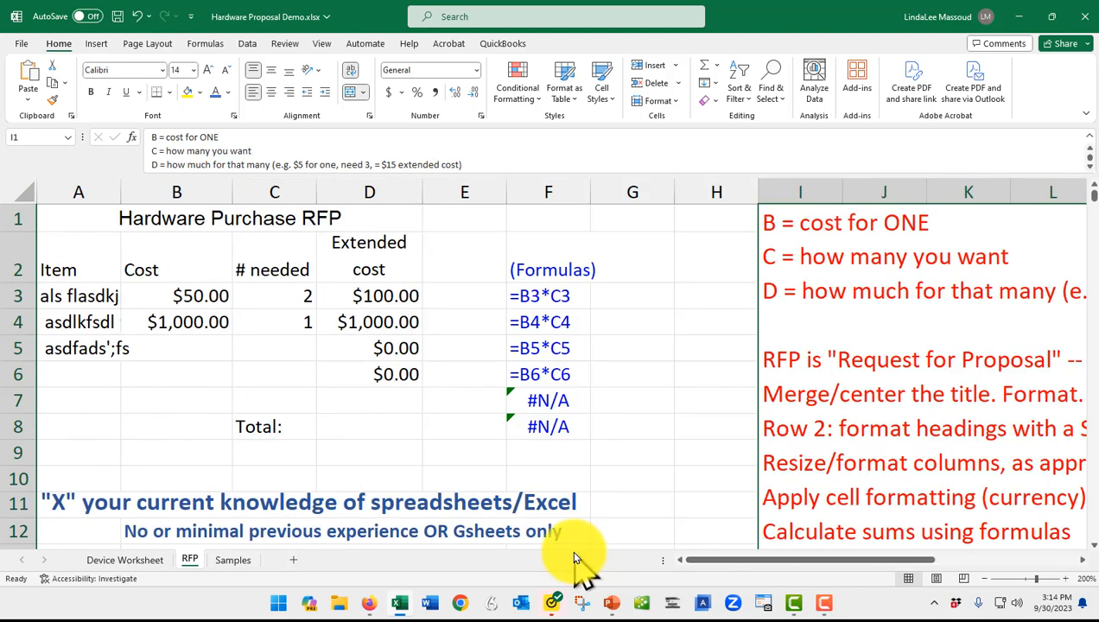
{"action": "key", "text": "super+c"}
{"action": "left_click", "coordinate": [64, 257]}
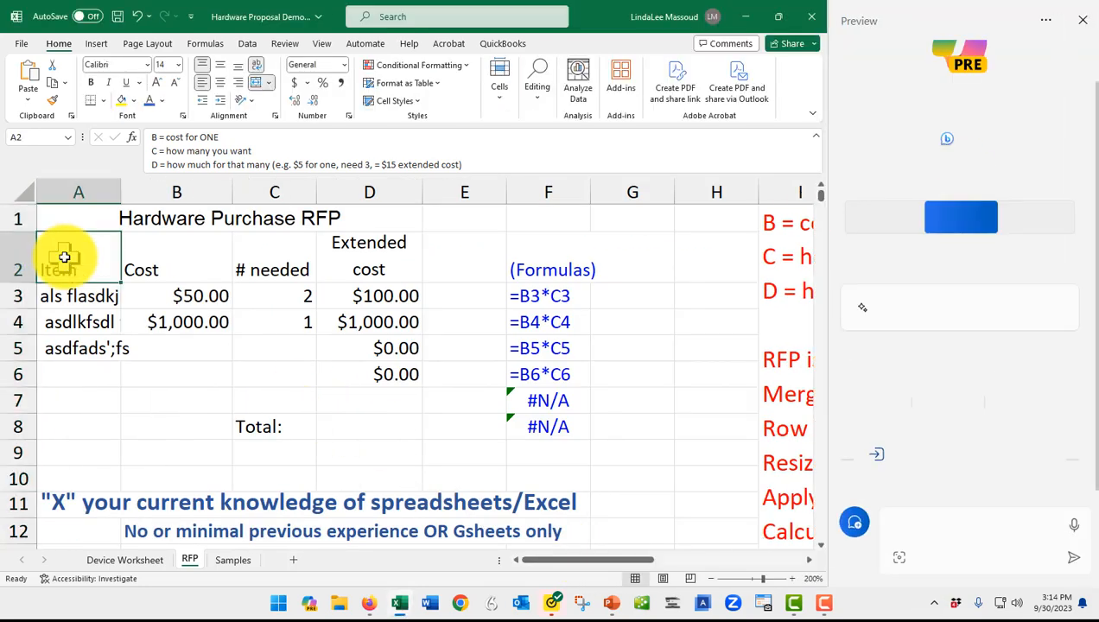
{"action": "left_click_drag", "start_coordinate": [61, 253], "coordinate": [371, 260]}
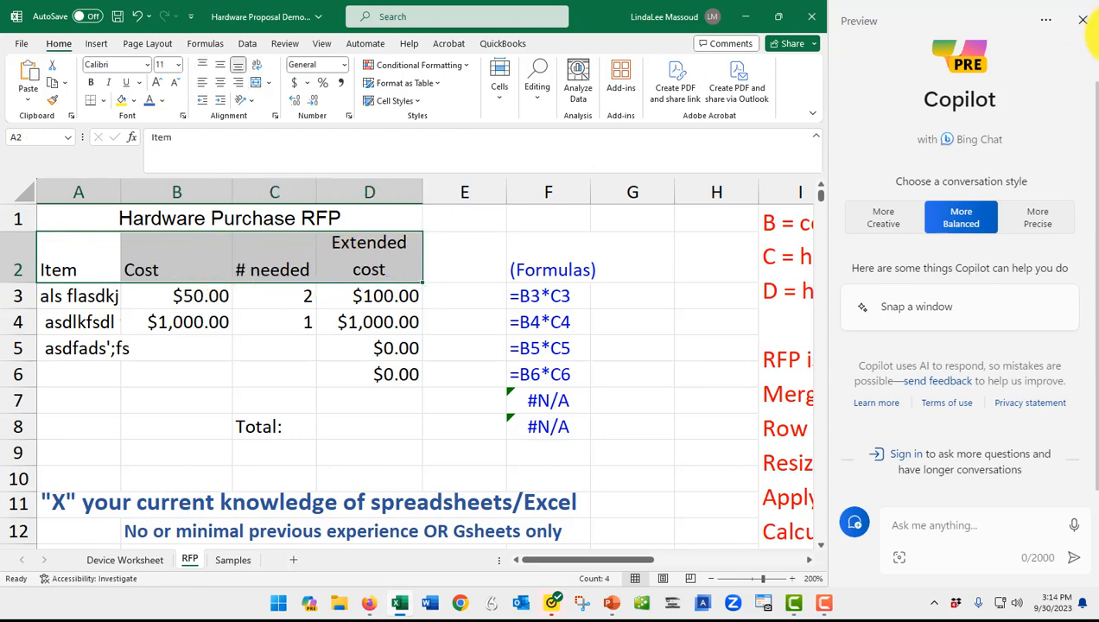
{"action": "left_click", "coordinate": [1080, 21]}
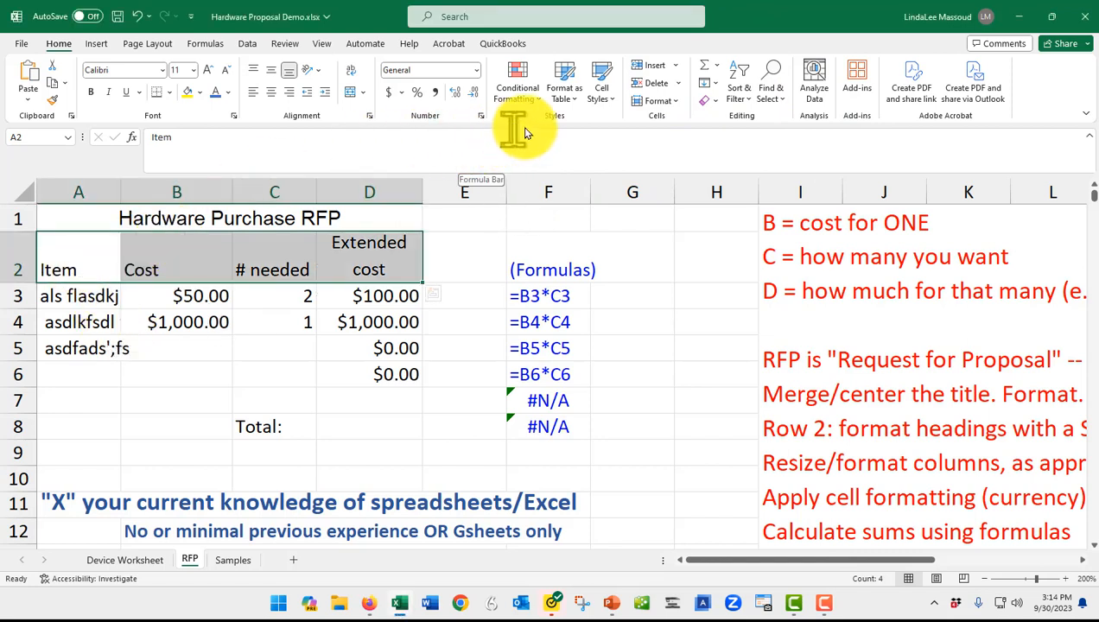
{"action": "left_click", "coordinate": [611, 102]}
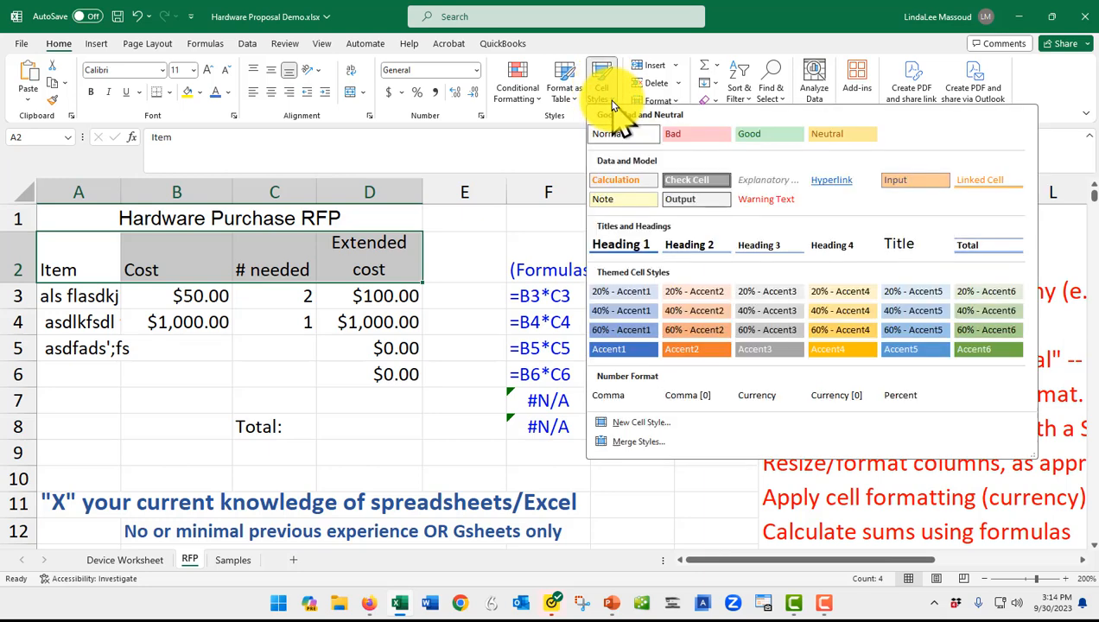
{"action": "left_click", "coordinate": [767, 247]}
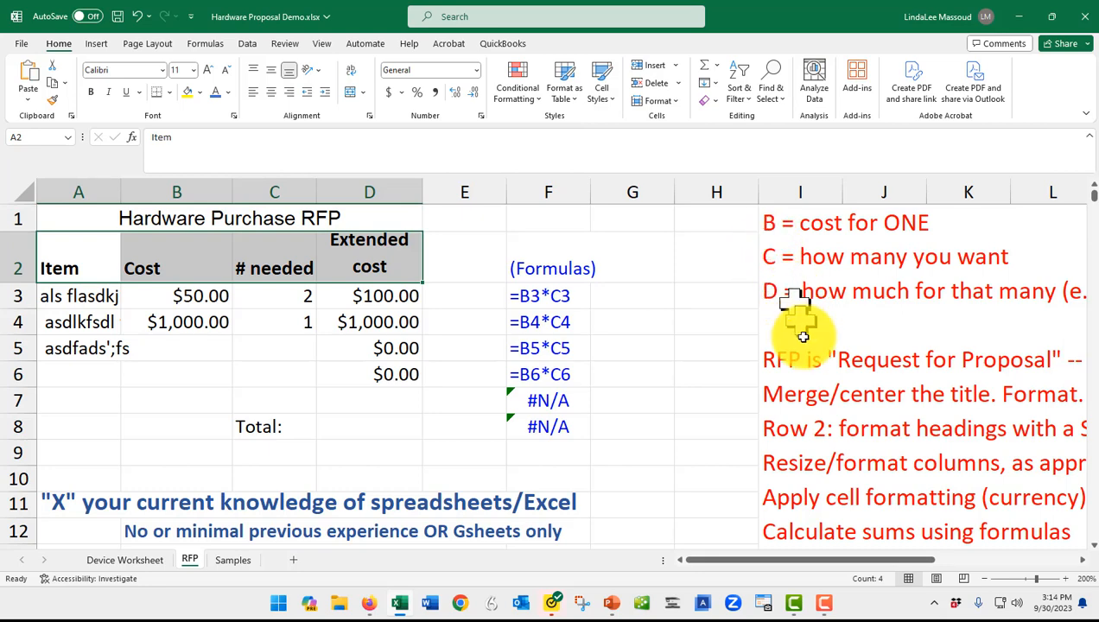
Total the extended costs in D8 with a SUM formula over the range D3:D7
{"action": "scroll", "coordinate": [802, 378], "scroll_direction": "down", "scroll_amount": 2}
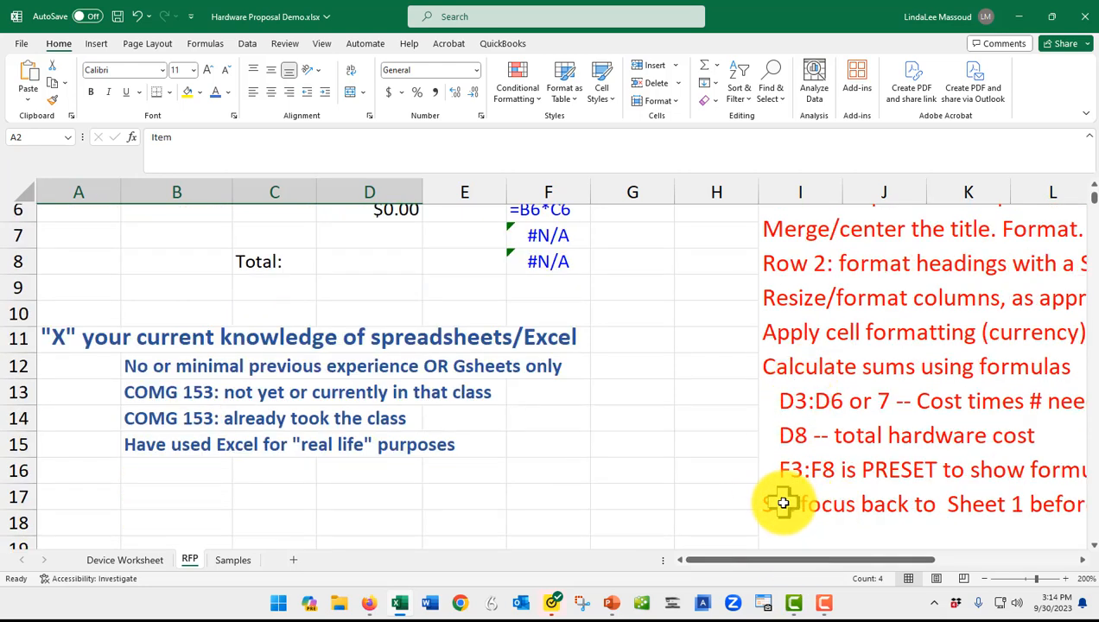
{"action": "left_click", "coordinate": [366, 258]}
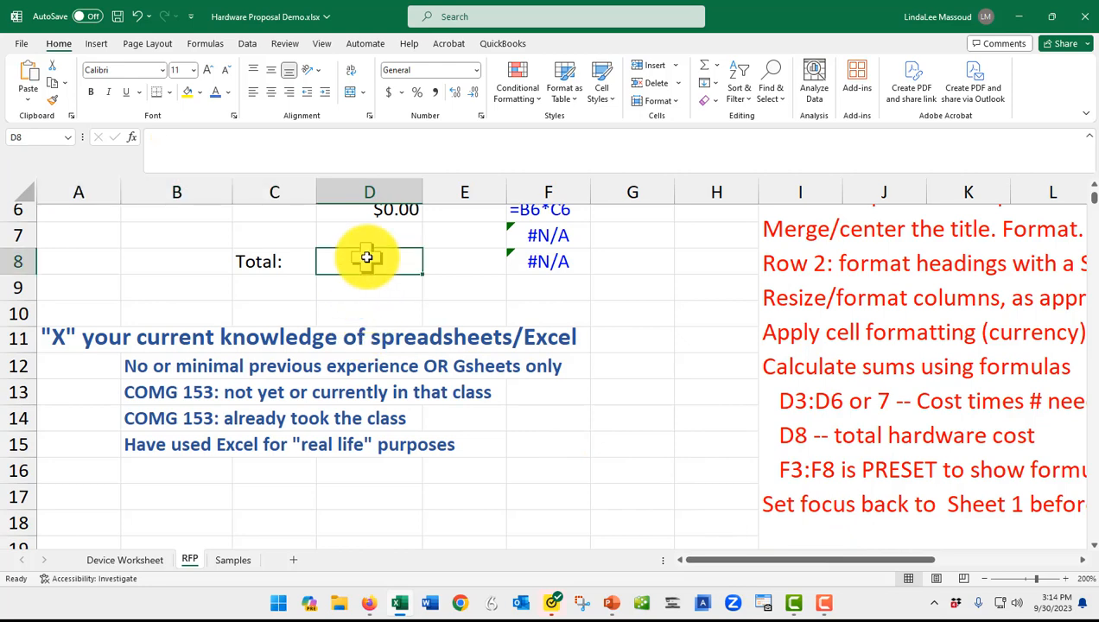
{"action": "scroll", "coordinate": [367, 257], "scroll_direction": "up", "scroll_amount": 2}
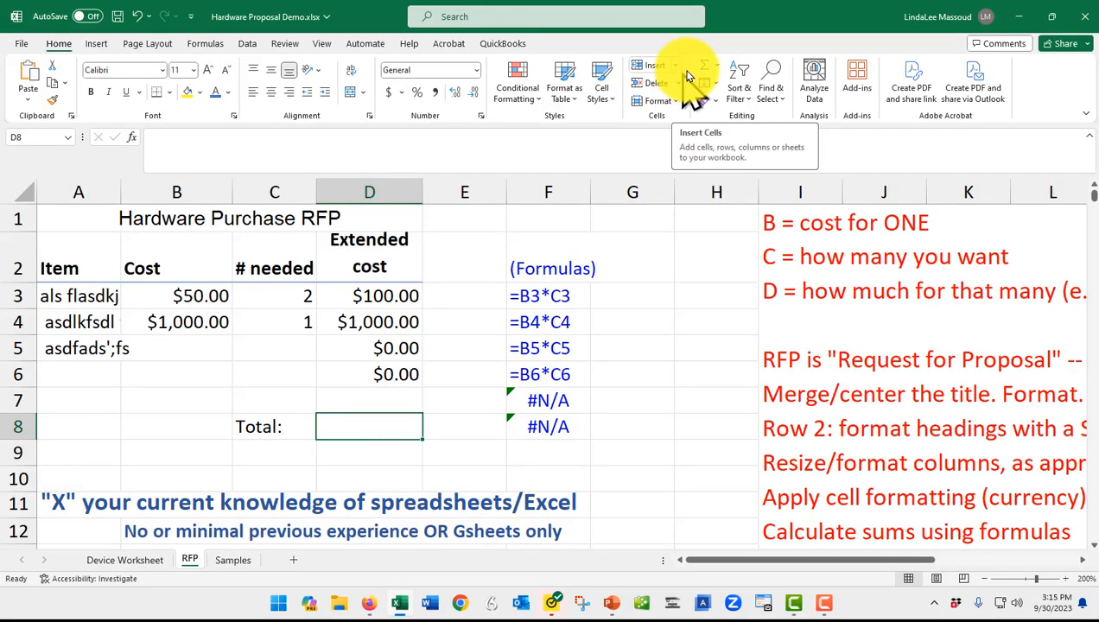
{"action": "left_click", "coordinate": [720, 71]}
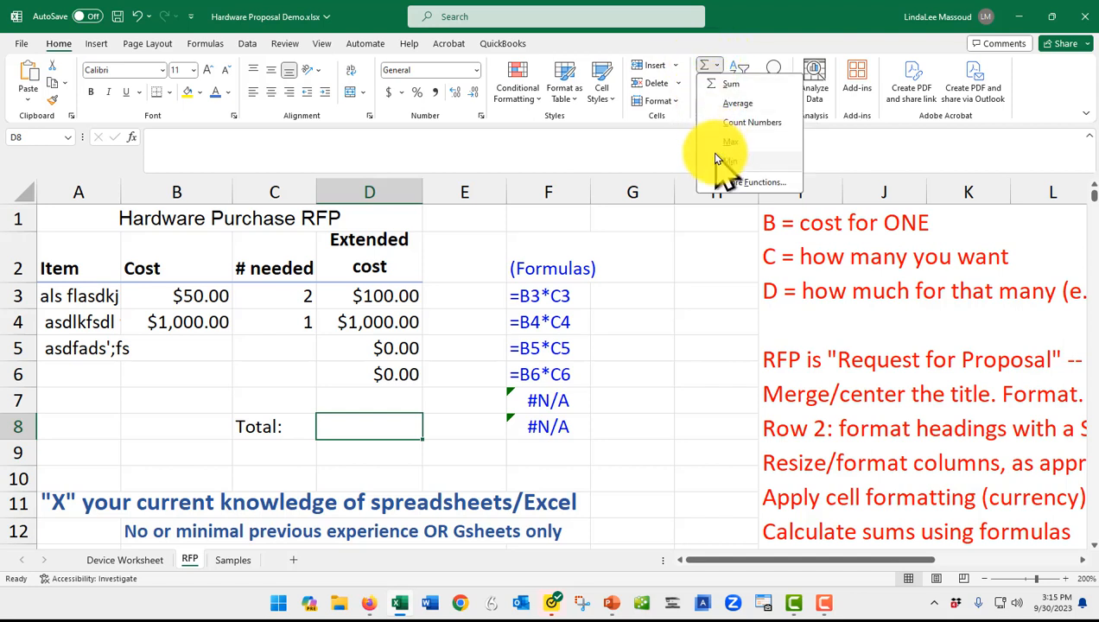
{"action": "left_click", "coordinate": [728, 85]}
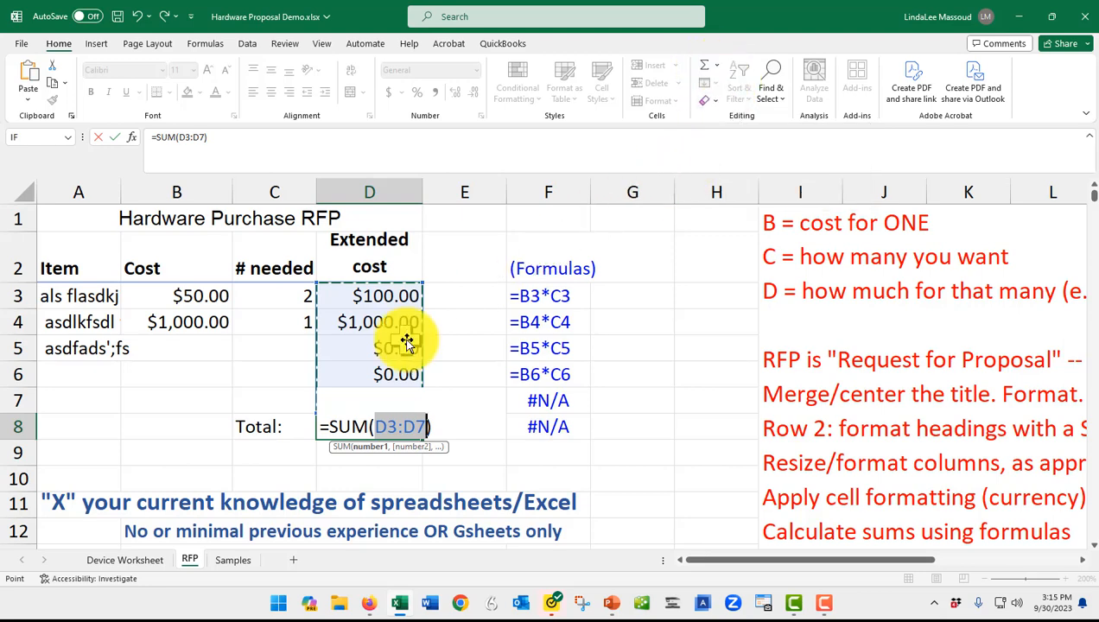
{"action": "left_click", "coordinate": [370, 295]}
{"action": "left_click_drag", "start_coordinate": [371, 295], "coordinate": [380, 392]}
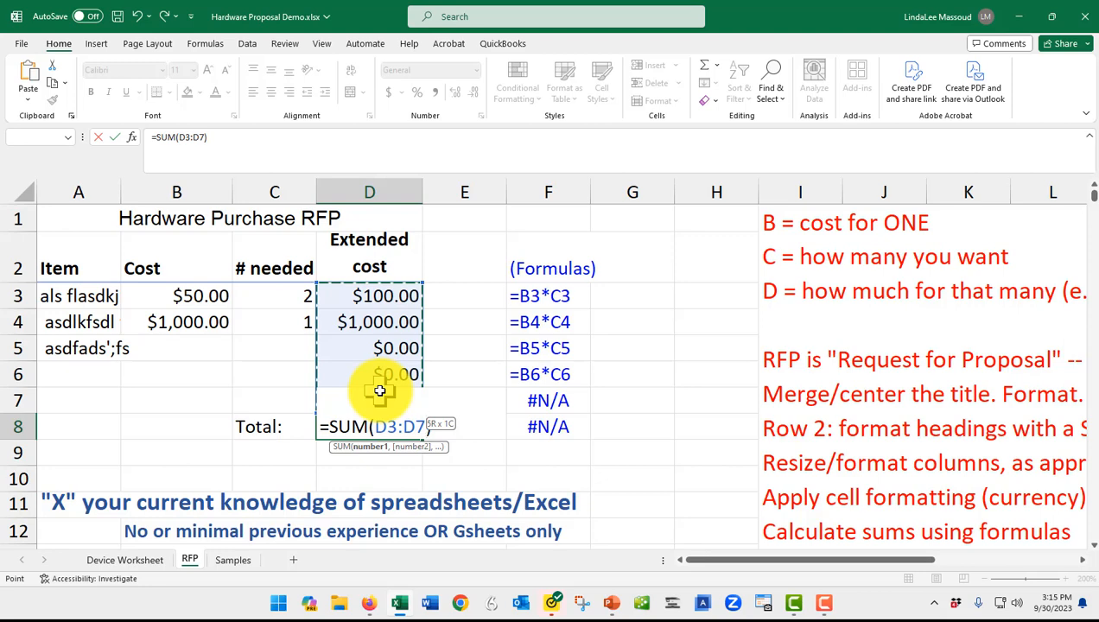
{"action": "left_click_drag", "start_coordinate": [380, 391], "coordinate": [369, 396]}
{"action": "key", "text": "Return"}
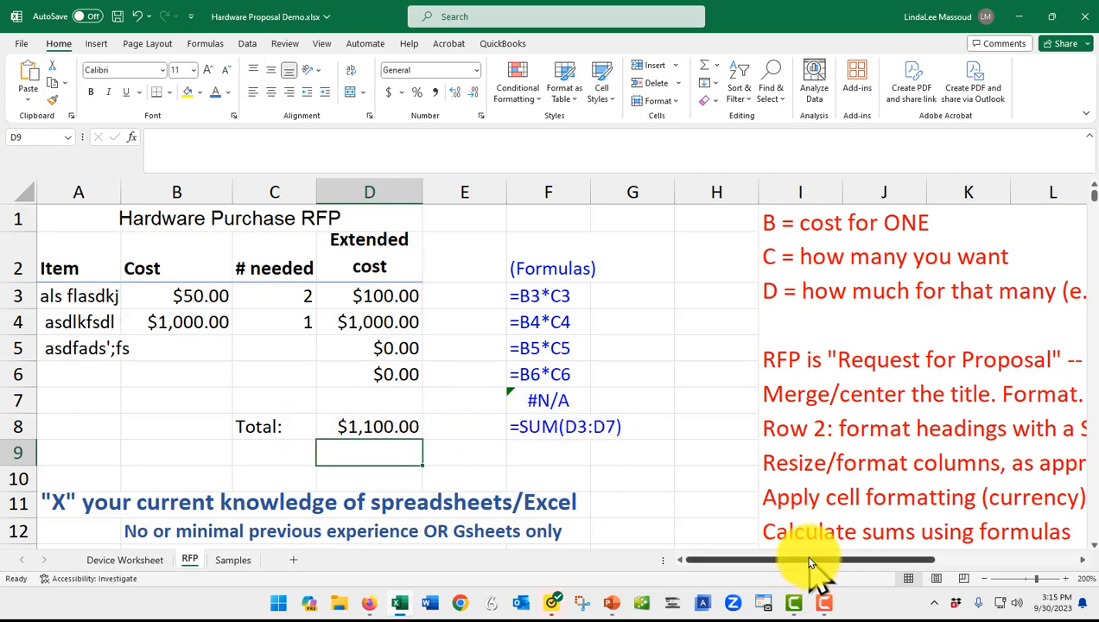
Enter an x in A13 to mark the "COMG 153: not yet or currently in that class" experience option
{"action": "scroll", "coordinate": [876, 434], "scroll_direction": "down", "scroll_amount": 2}
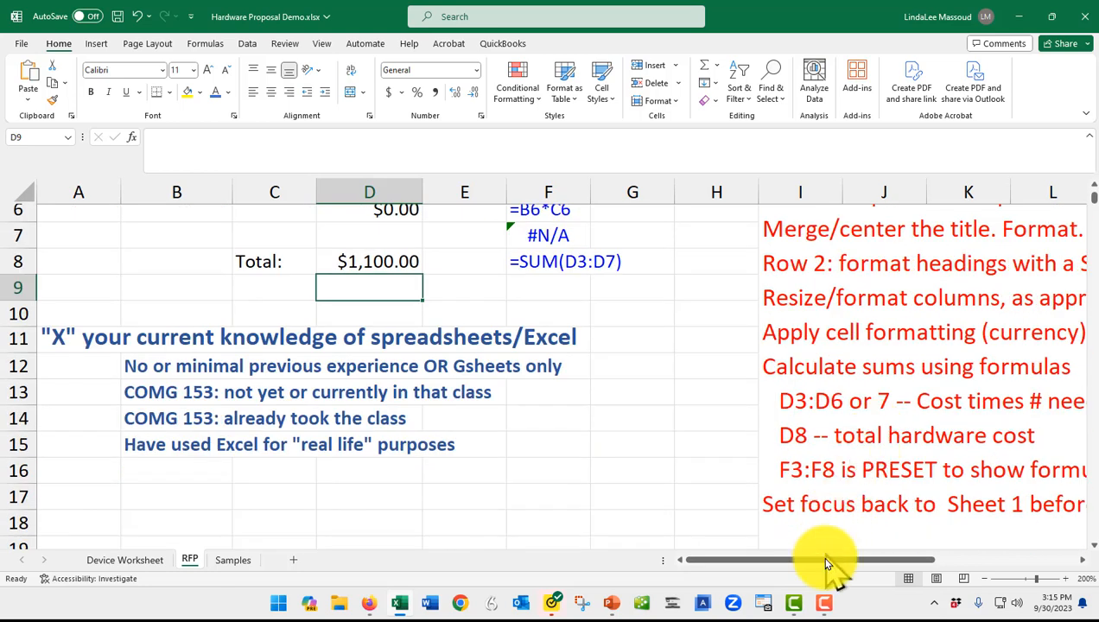
{"action": "left_click_drag", "start_coordinate": [825, 558], "coordinate": [876, 567]}
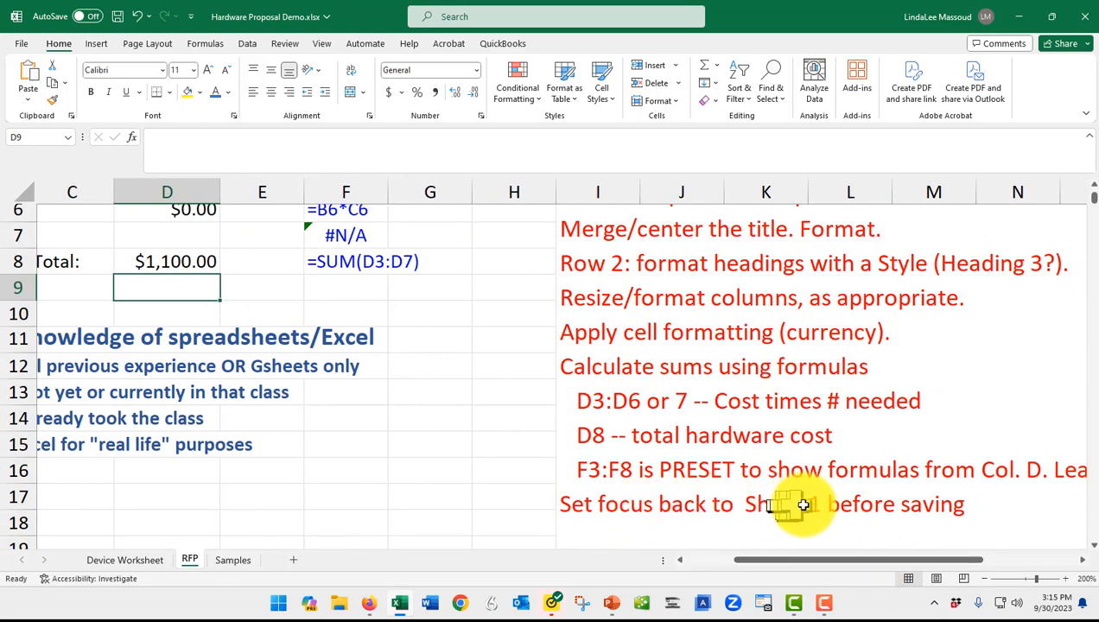
{"action": "left_click_drag", "start_coordinate": [824, 562], "coordinate": [585, 566]}
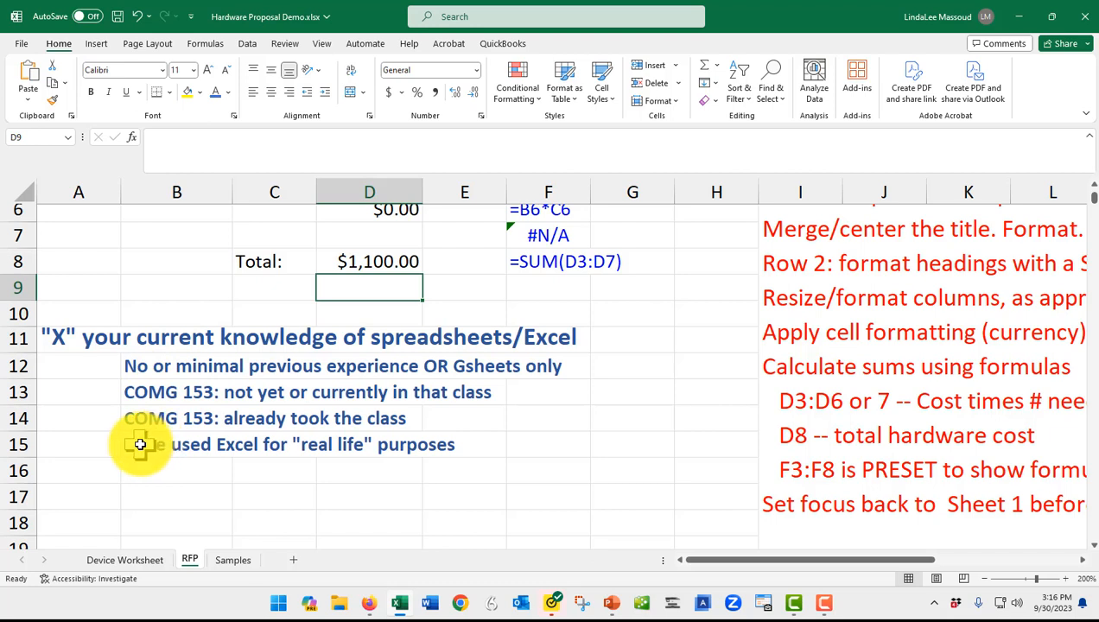
{"action": "left_click", "coordinate": [216, 471]}
{"action": "left_click_drag", "start_coordinate": [216, 471], "coordinate": [290, 483]}
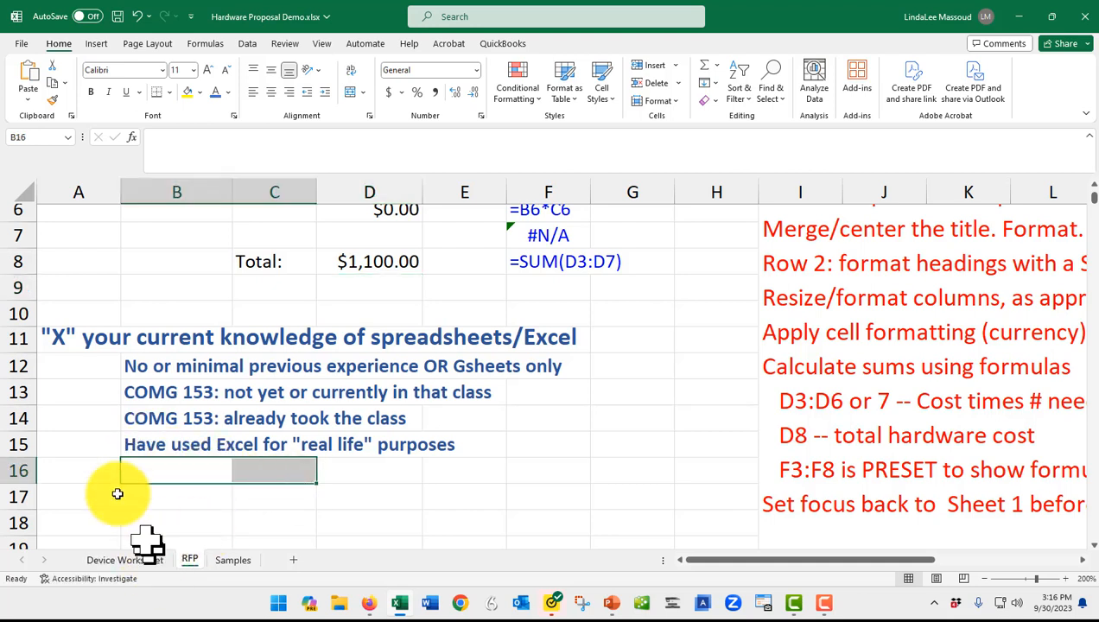
{"action": "left_click", "coordinate": [67, 401]}
{"action": "type", "text": "z"}
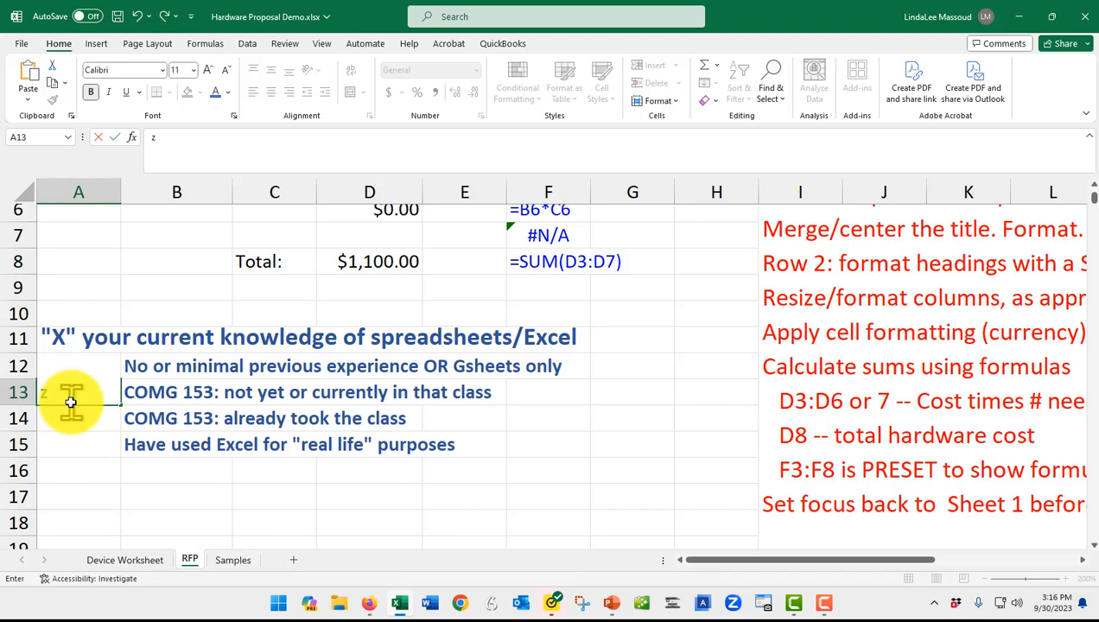
{"action": "key", "text": "Return"}
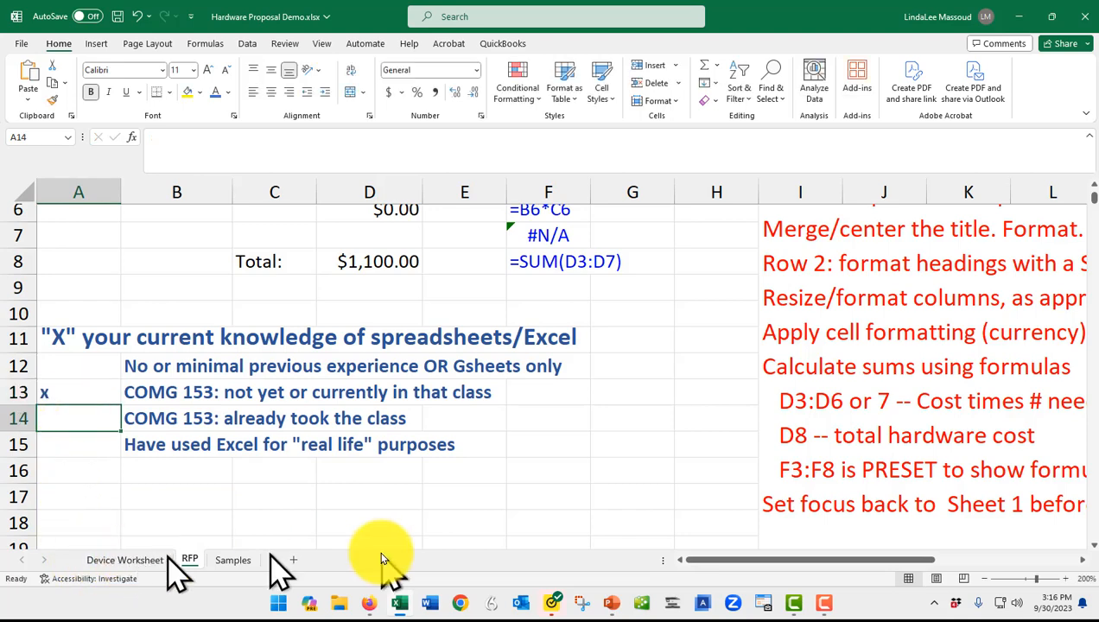
Return to the Device Worksheet sheet at 120% zoom and save the workbook under its existing name
{"action": "scroll", "coordinate": [792, 490], "scroll_direction": "up", "scroll_amount": 2}
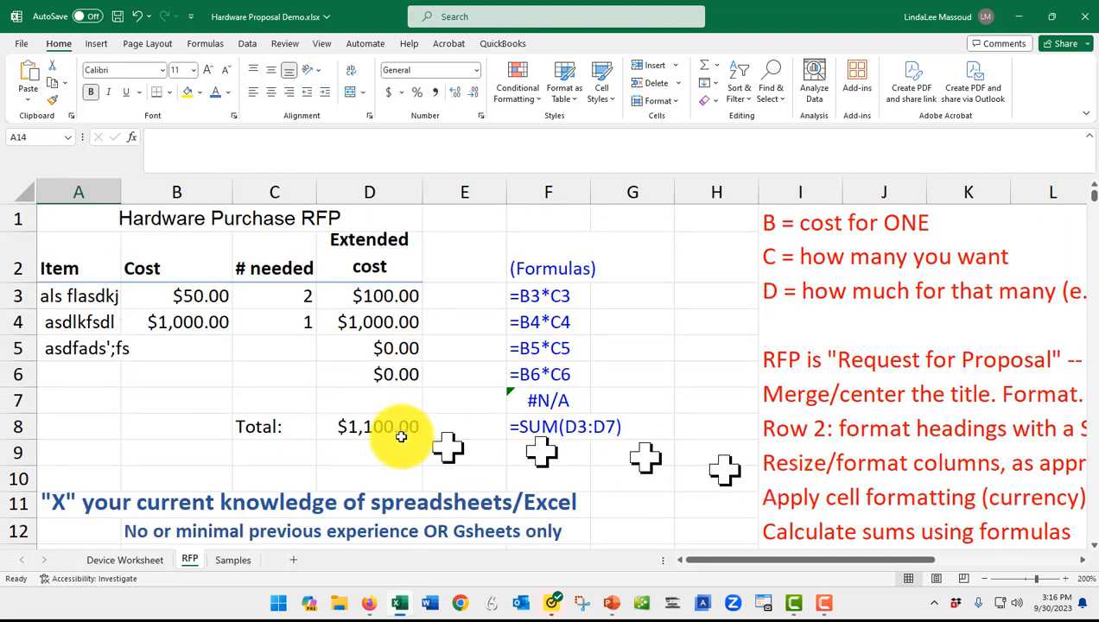
{"action": "left_click", "coordinate": [112, 559]}
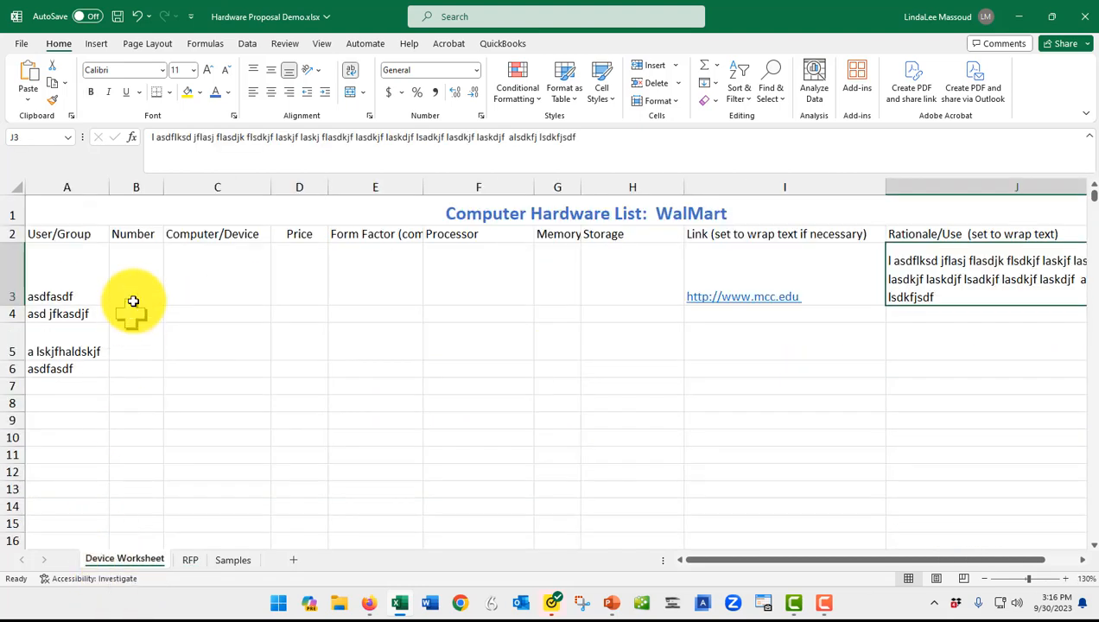
{"action": "left_click", "coordinate": [984, 578]}
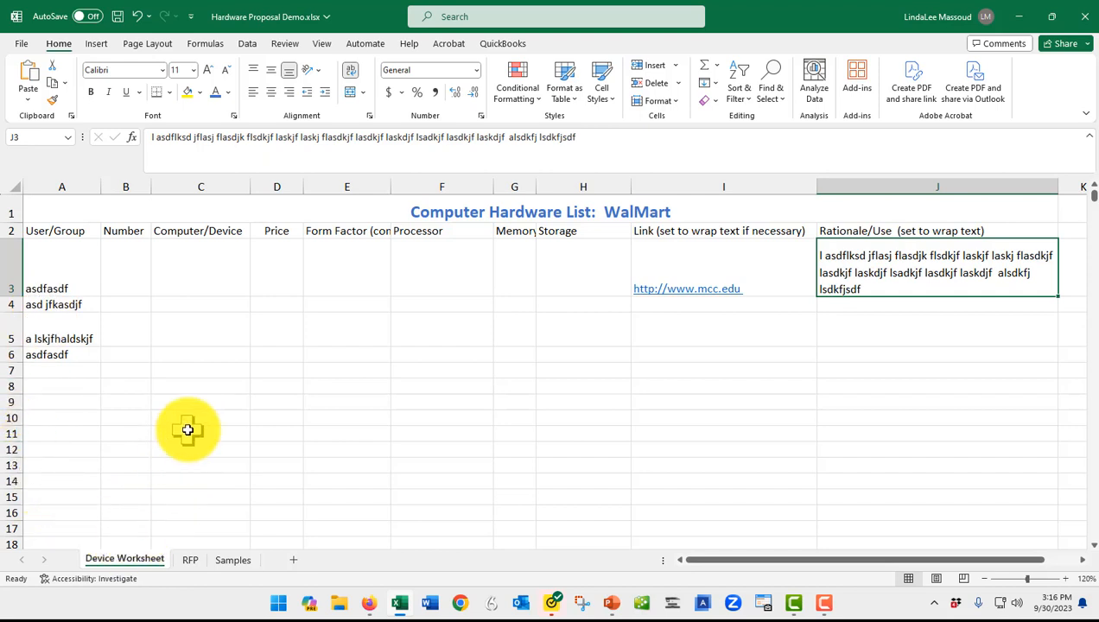
{"action": "left_click", "coordinate": [21, 44]}
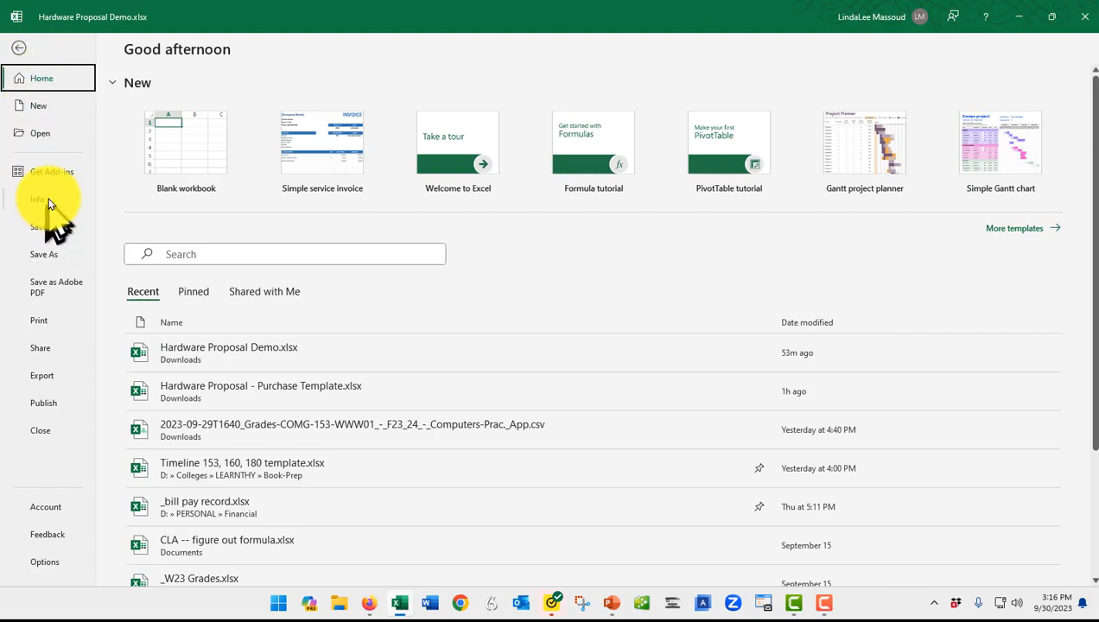
{"action": "left_click", "coordinate": [38, 229]}
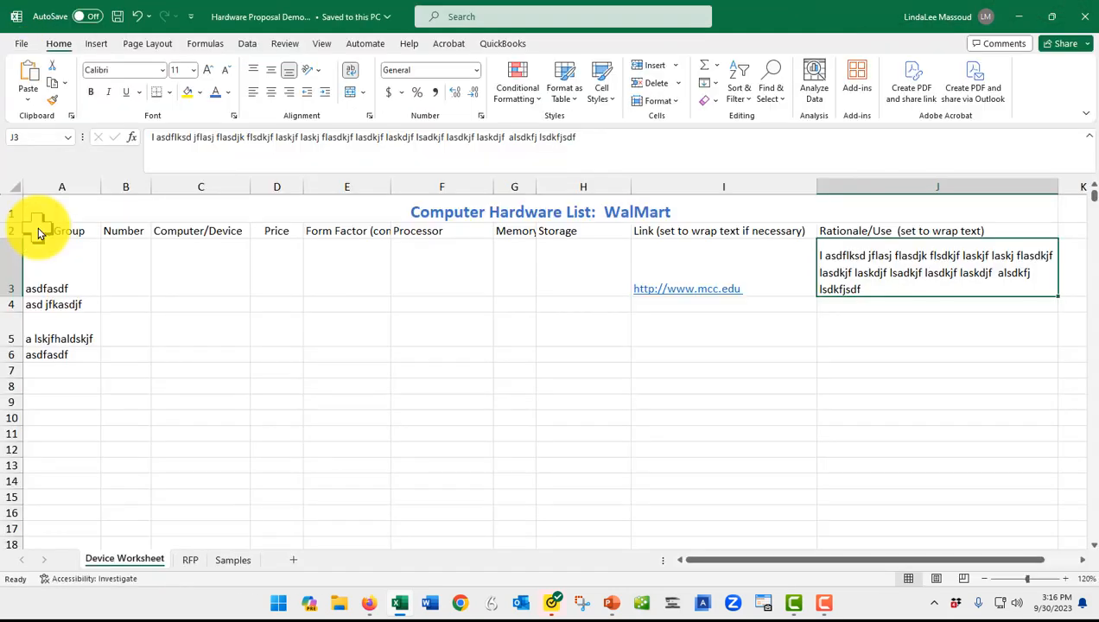